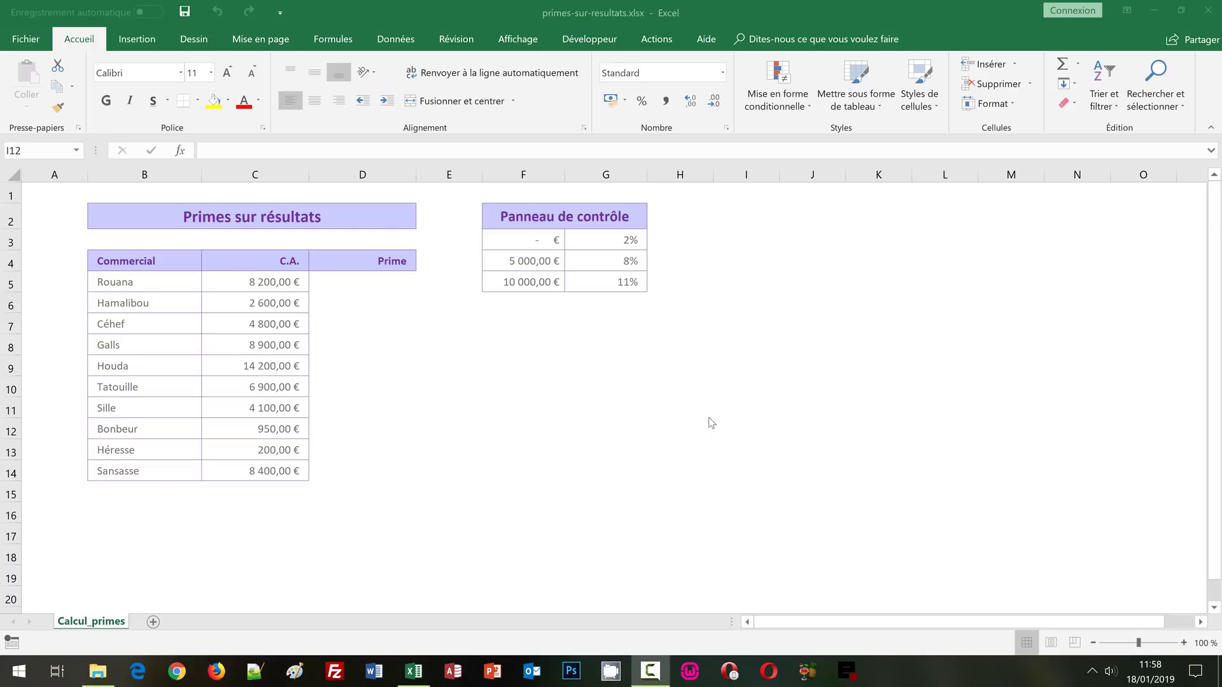
# - Review Rouana's 8 200,00 € C.A. against the 5 000 € and 10 000 € thresholds and 8% rate
pyautogui.click(630, 380)
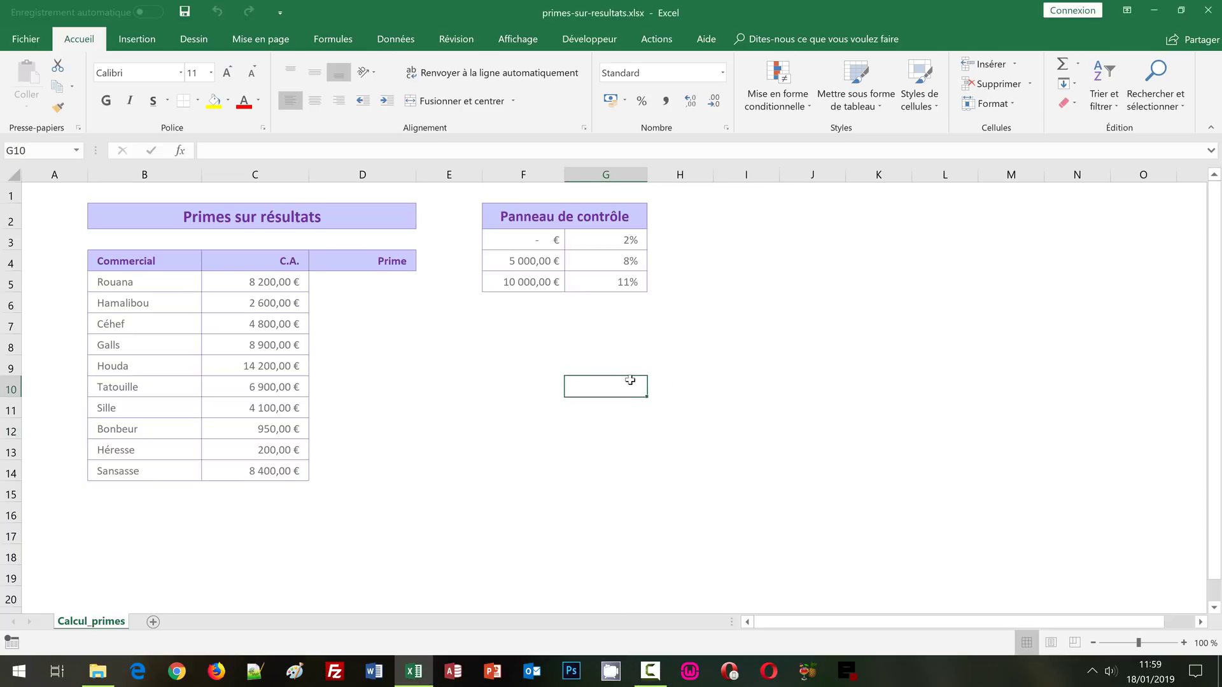
pyautogui.click(375, 288)
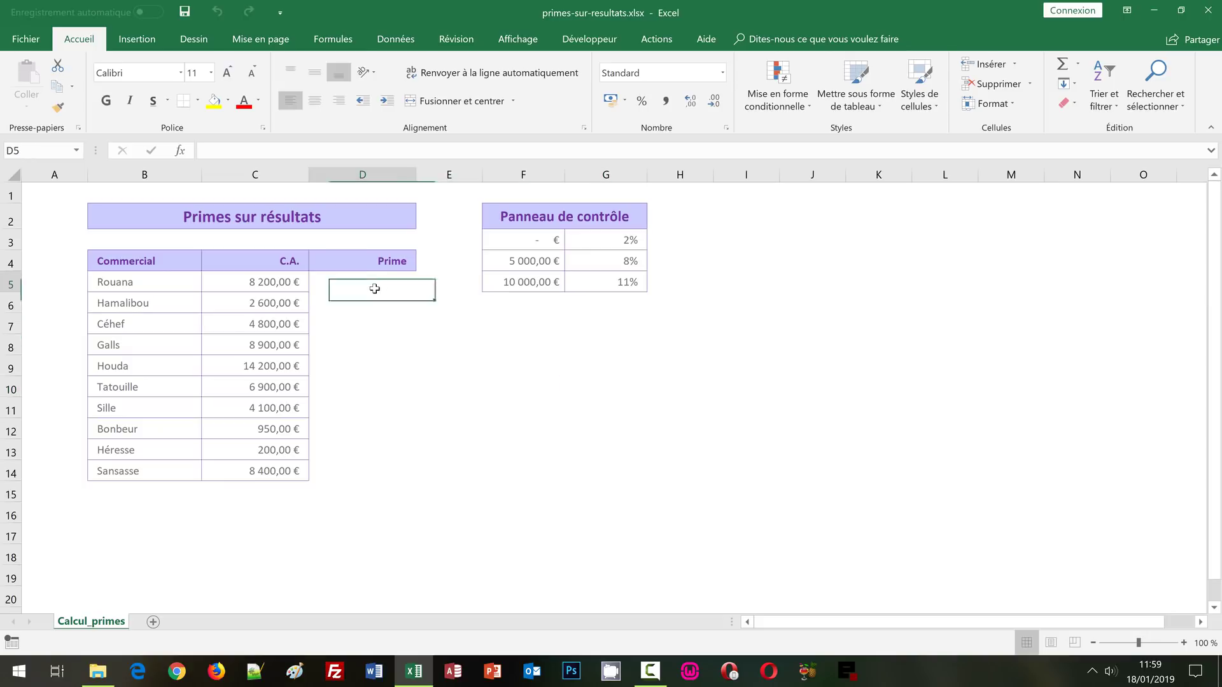
pyautogui.click(161, 284)
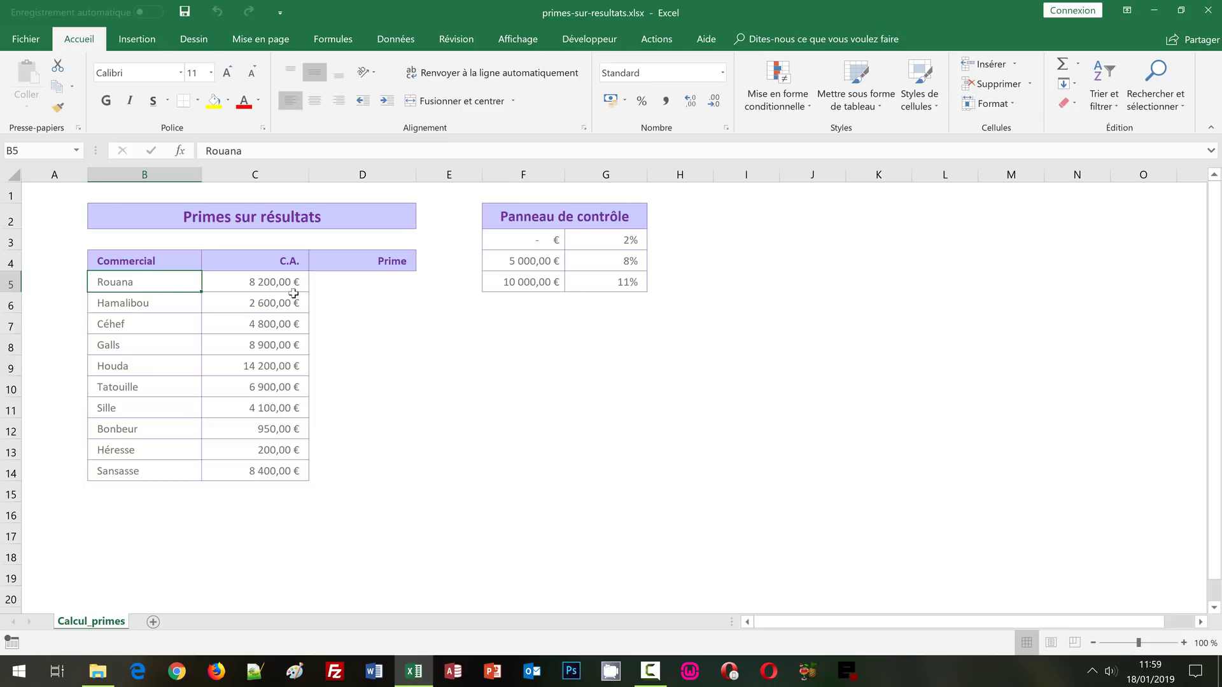
pyautogui.click(521, 267)
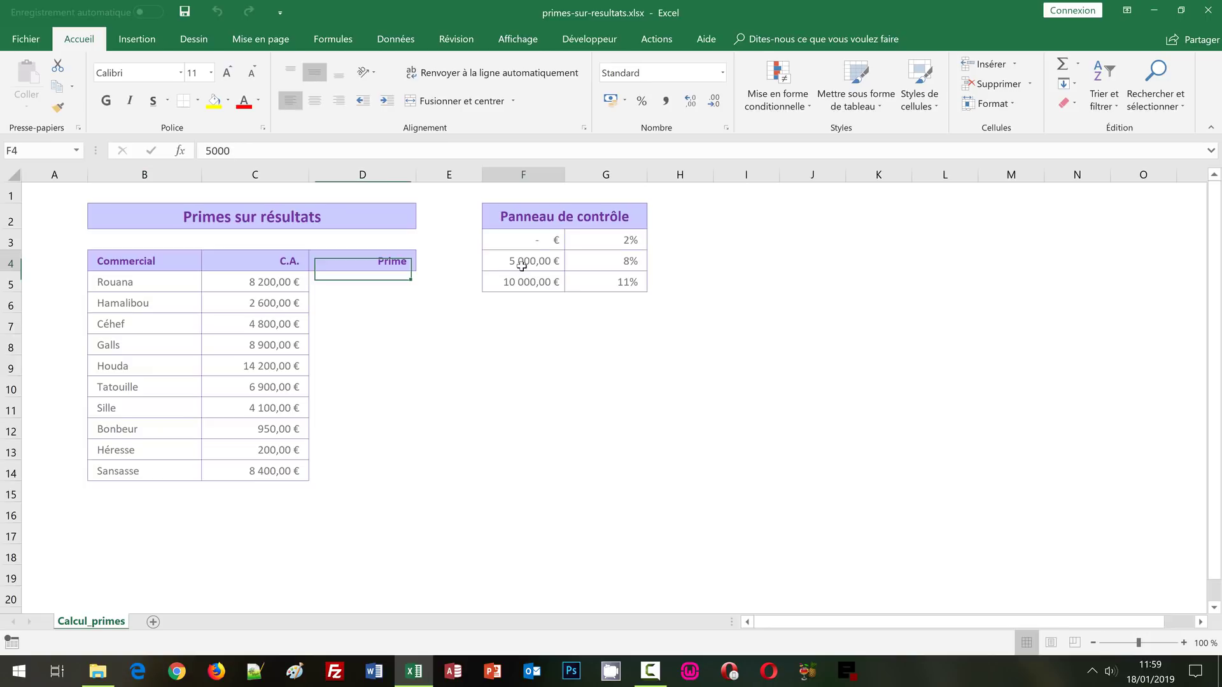
pyautogui.click(549, 281)
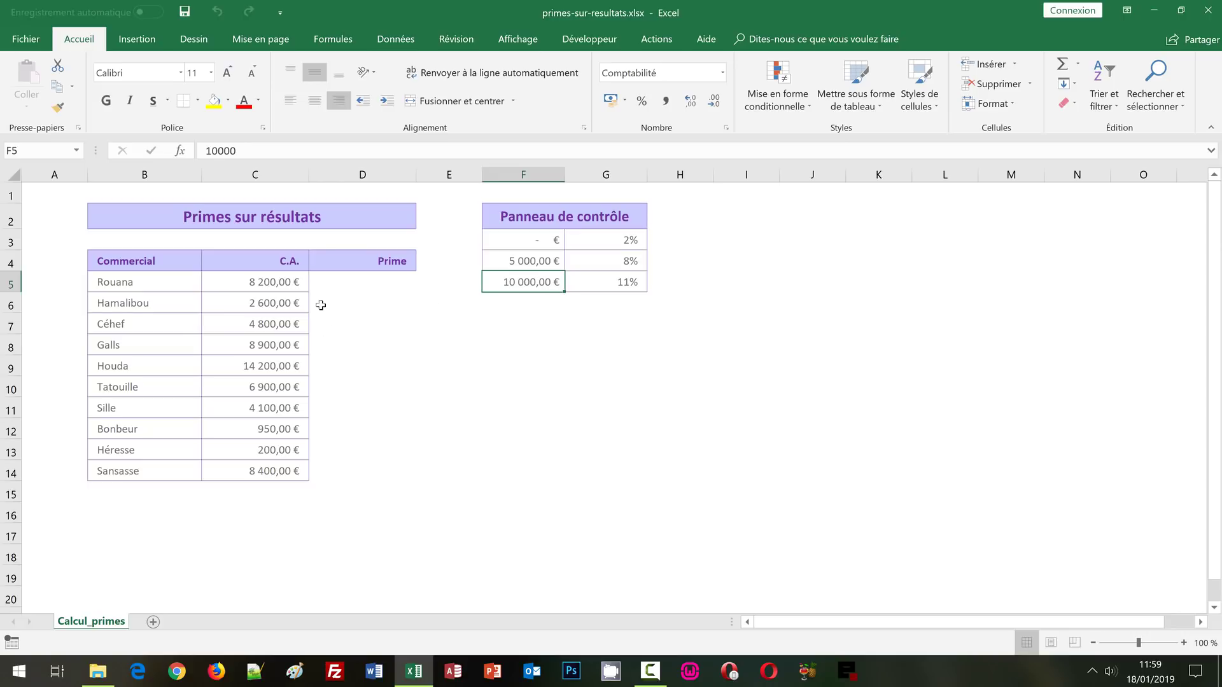
pyautogui.click(290, 286)
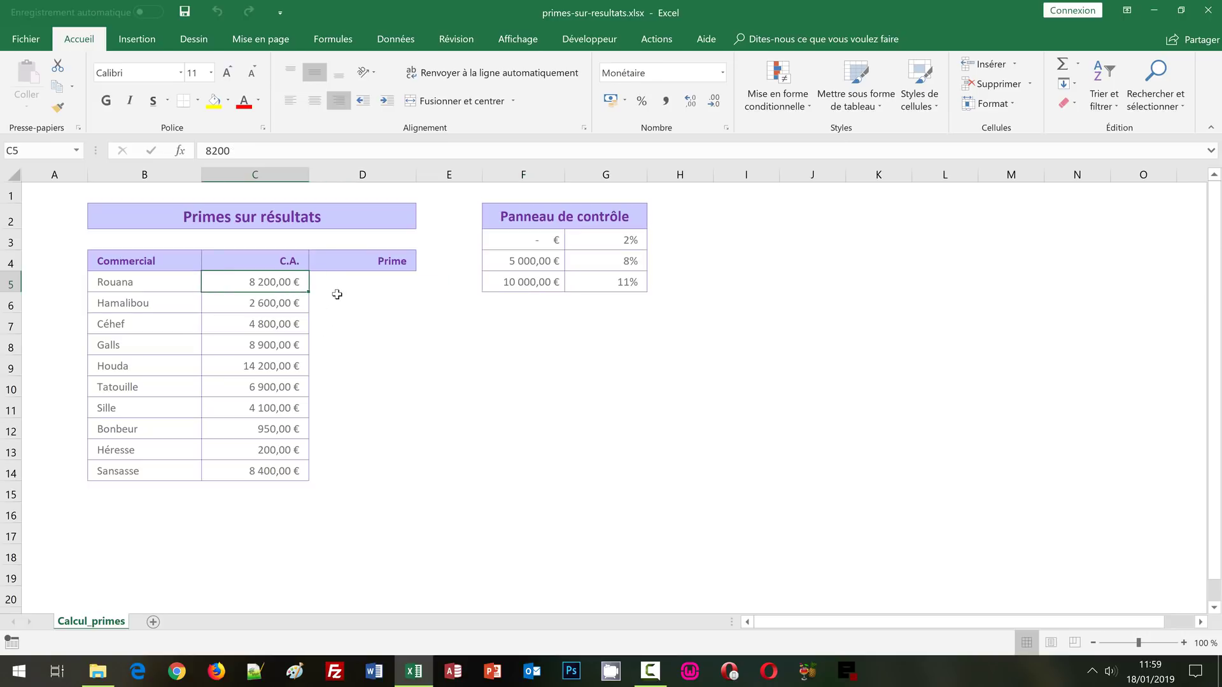
pyautogui.click(627, 261)
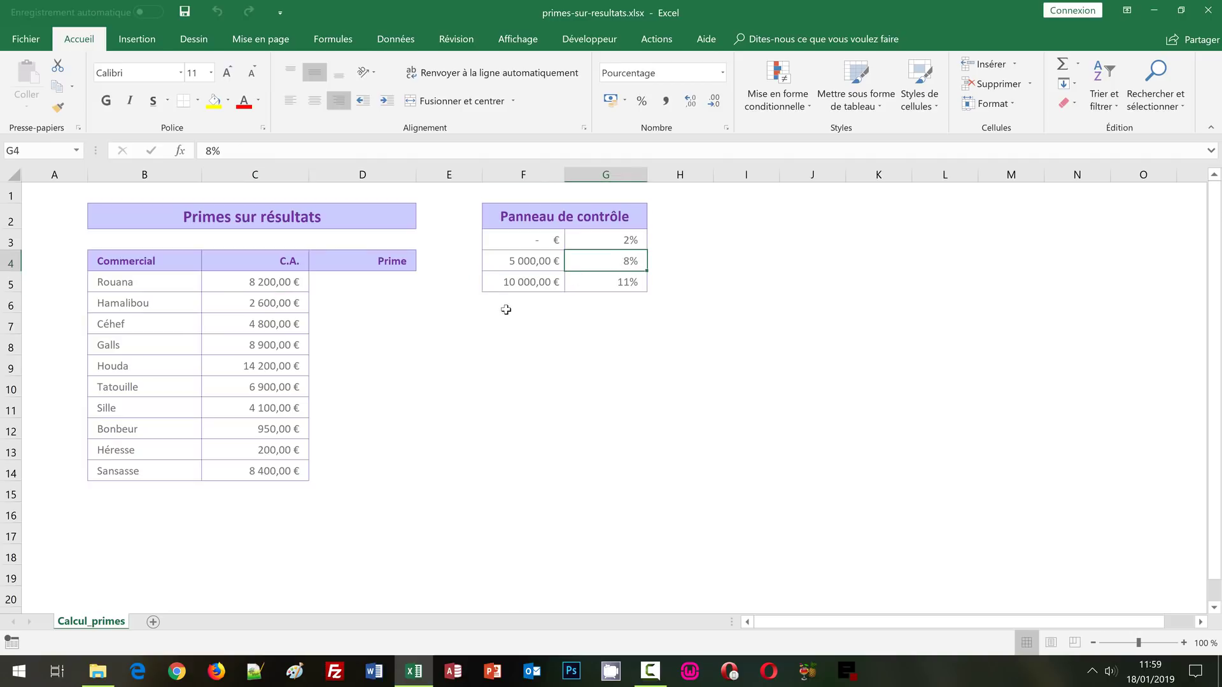
pyautogui.click(389, 287)
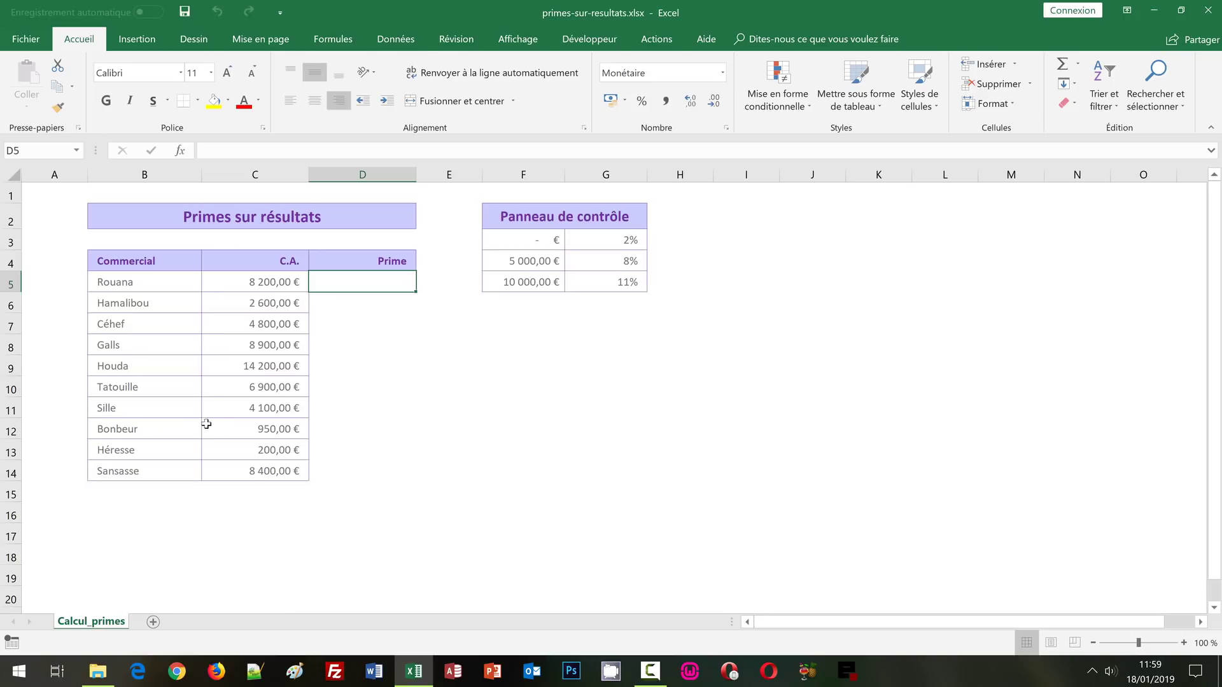
# - Highlight the salespeople, C.A. and Prime D5:D14 ranges, then the Panneau de contrôle columns
pyautogui.moveTo(162, 282); pyautogui.dragTo(143, 471)
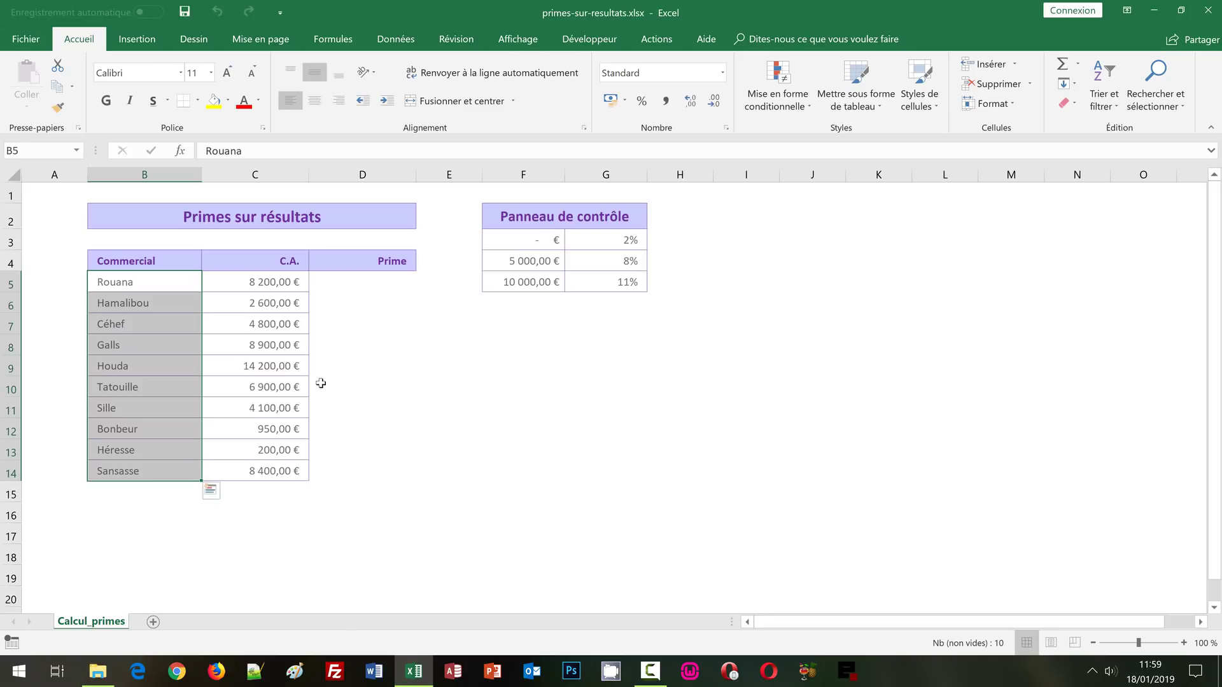
pyautogui.moveTo(278, 290); pyautogui.dragTo(266, 473)
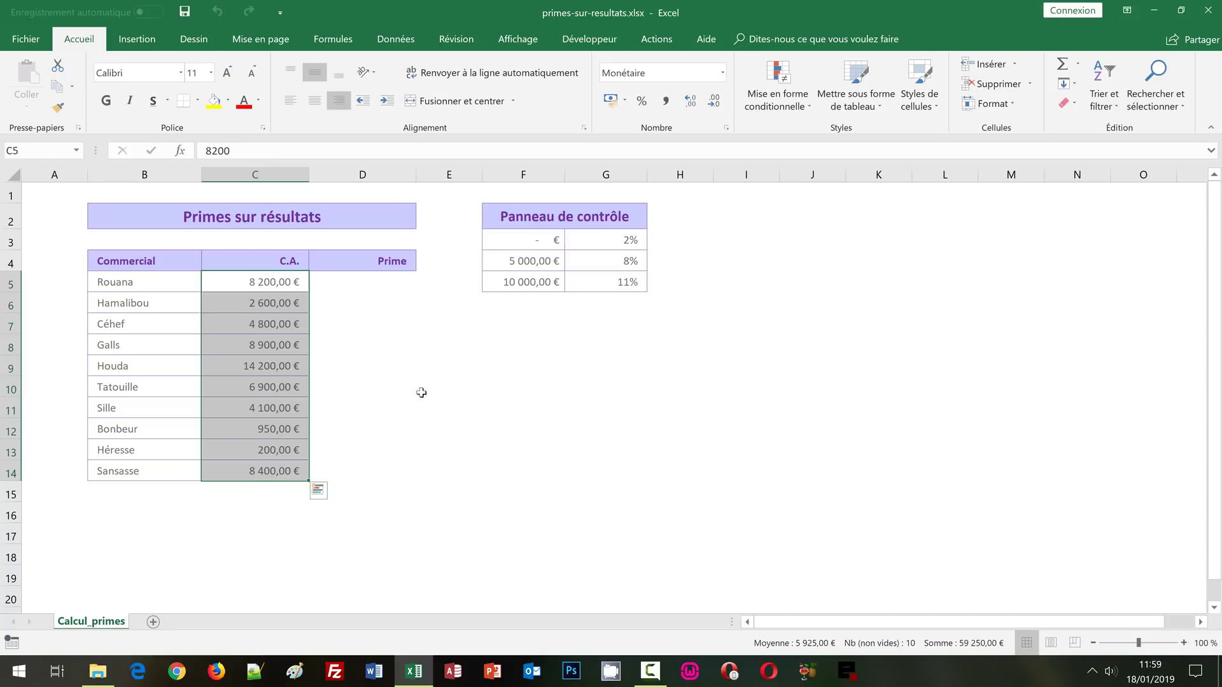
pyautogui.moveTo(360, 283); pyautogui.dragTo(334, 473)
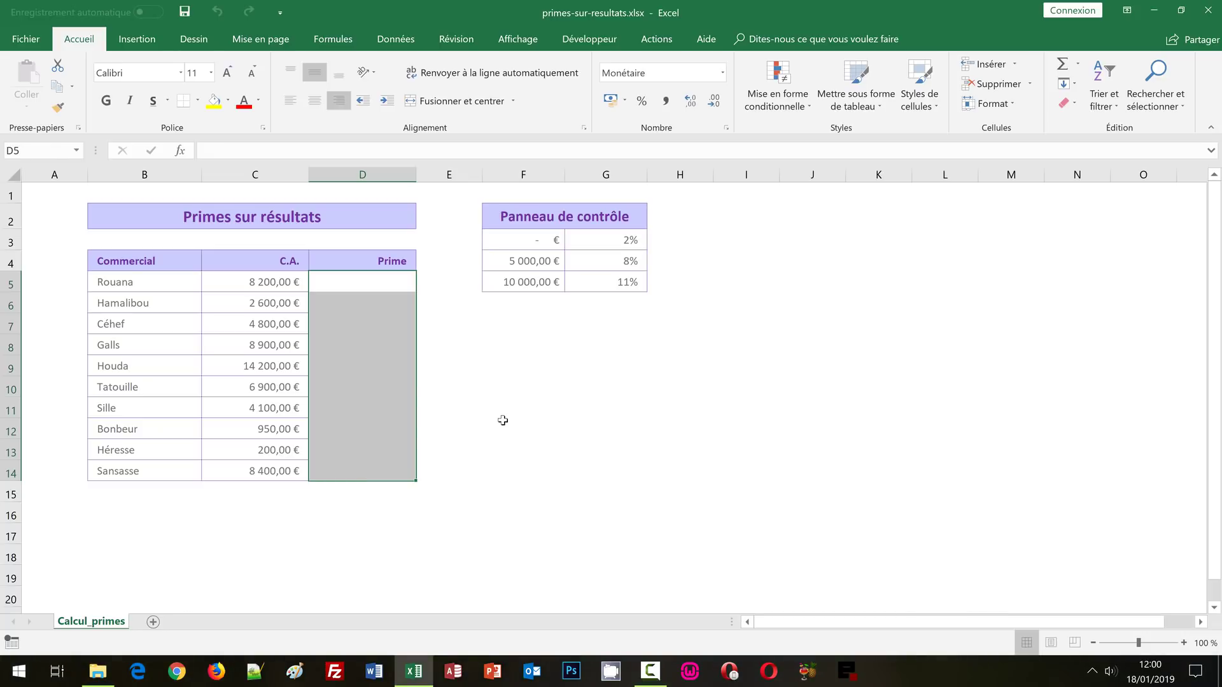
pyautogui.click(284, 282)
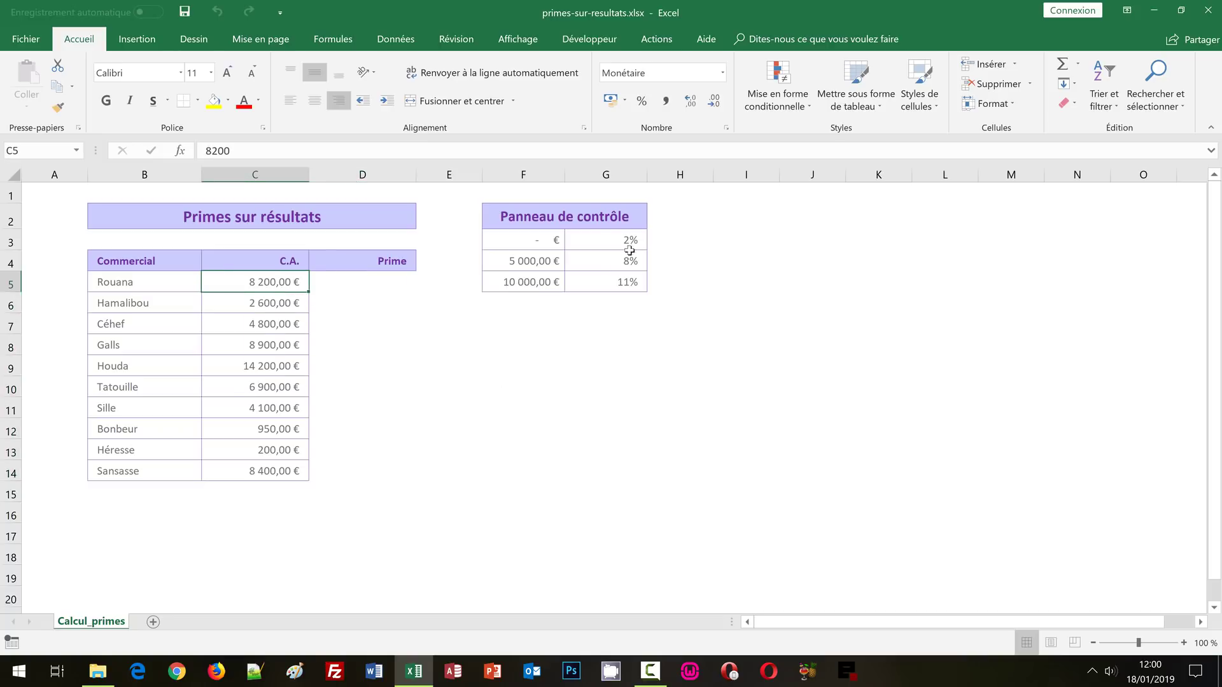
pyautogui.moveTo(525, 173); pyautogui.dragTo(585, 178)
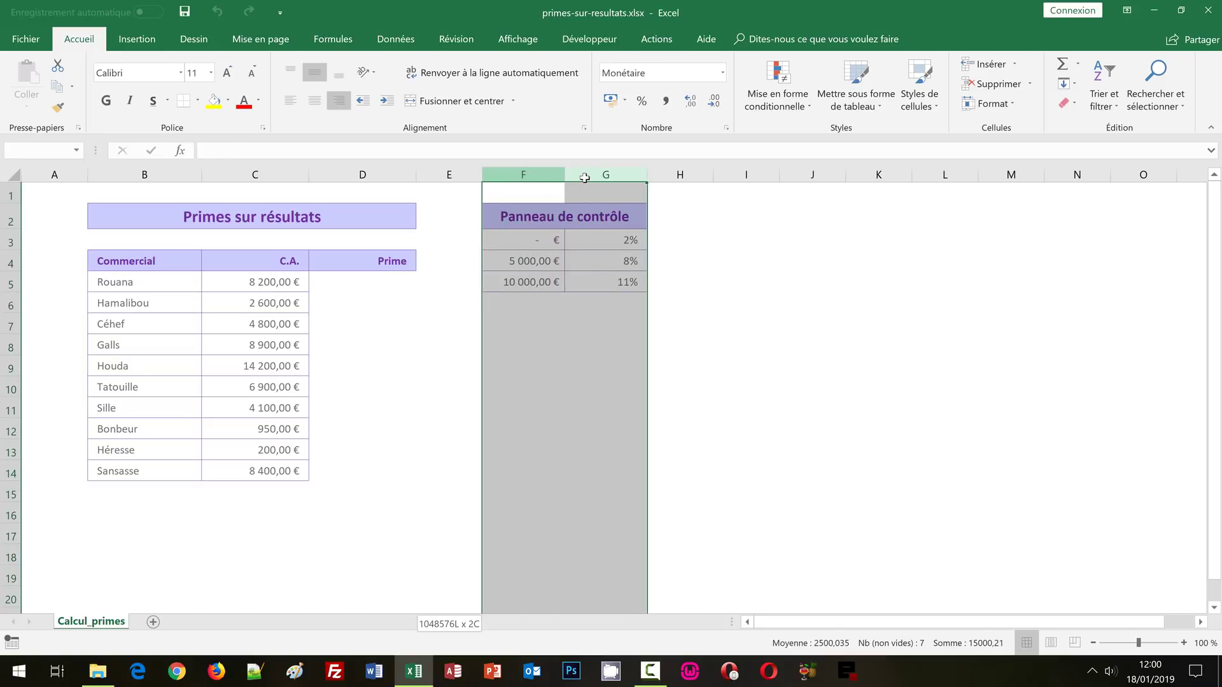
pyautogui.click(688, 254)
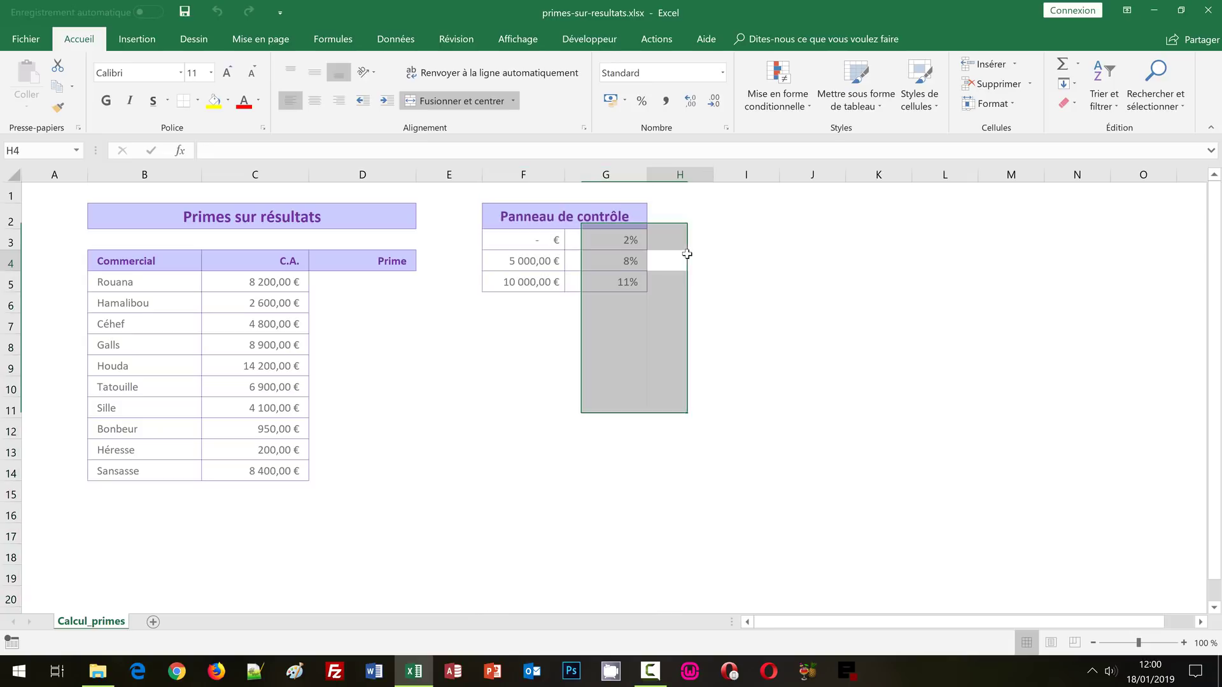
# - Compare Rouana's C.A. with the 2%, 8% and 11% tiers and highlight the F3:G5 table
pyautogui.click(522, 262)
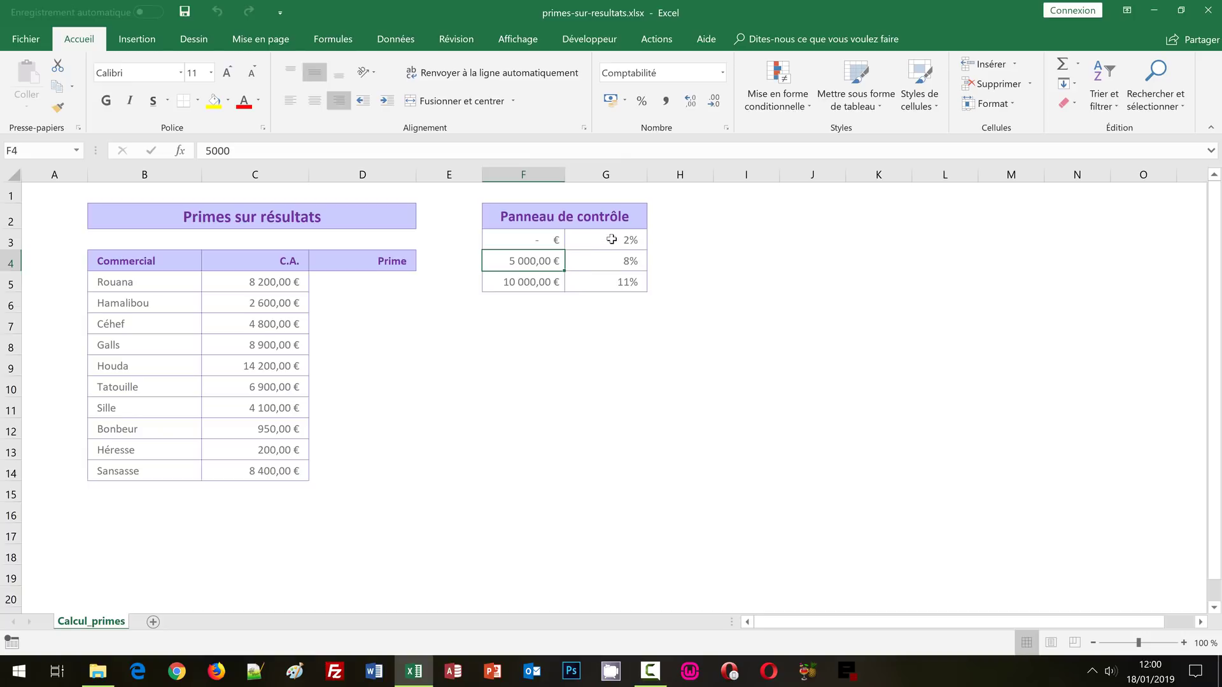
pyautogui.click(612, 240)
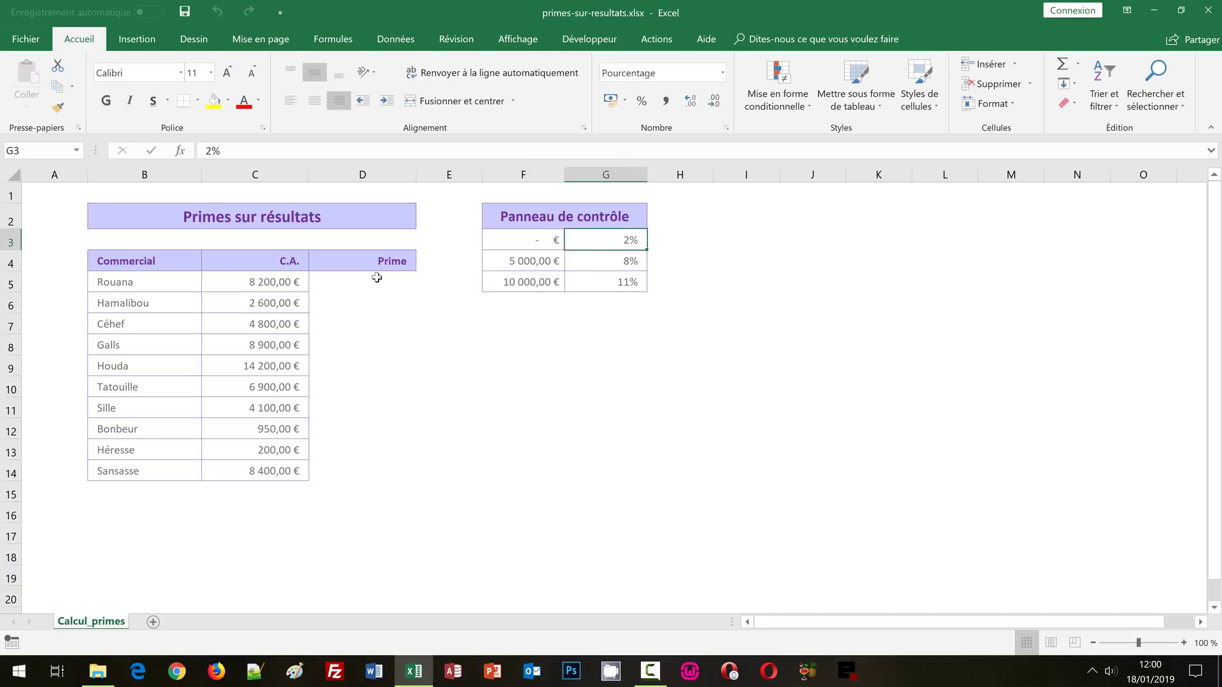
pyautogui.click(268, 281)
pyautogui.click(531, 258)
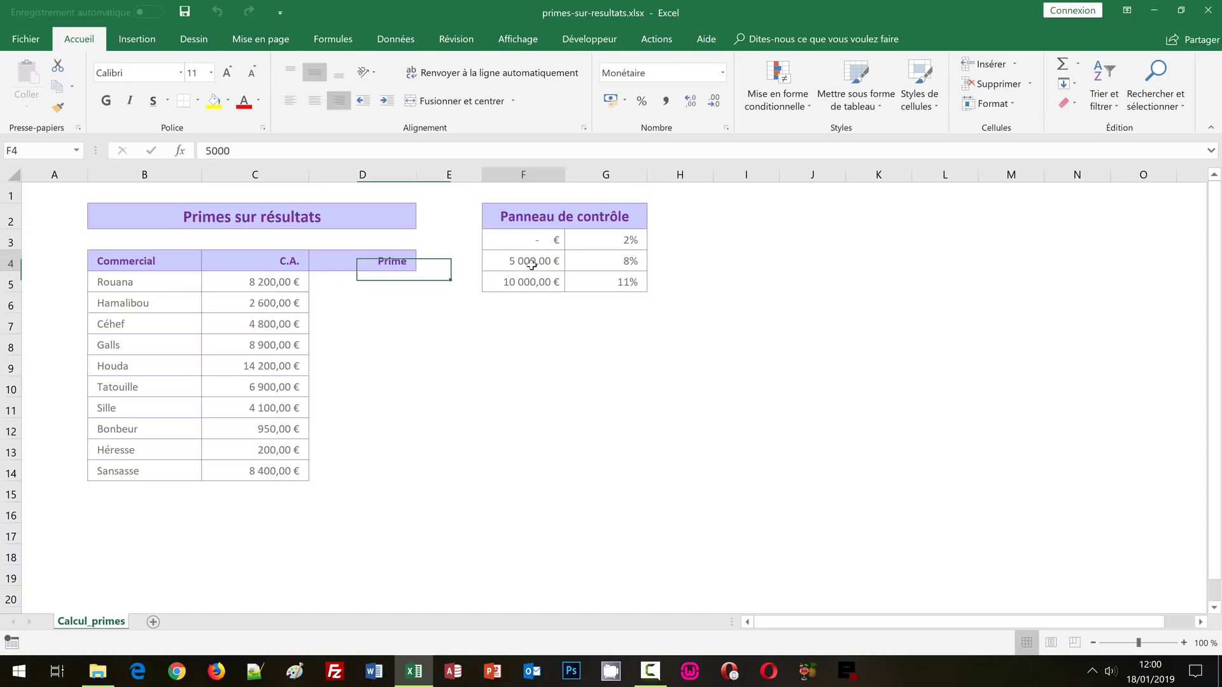
pyautogui.click(530, 280)
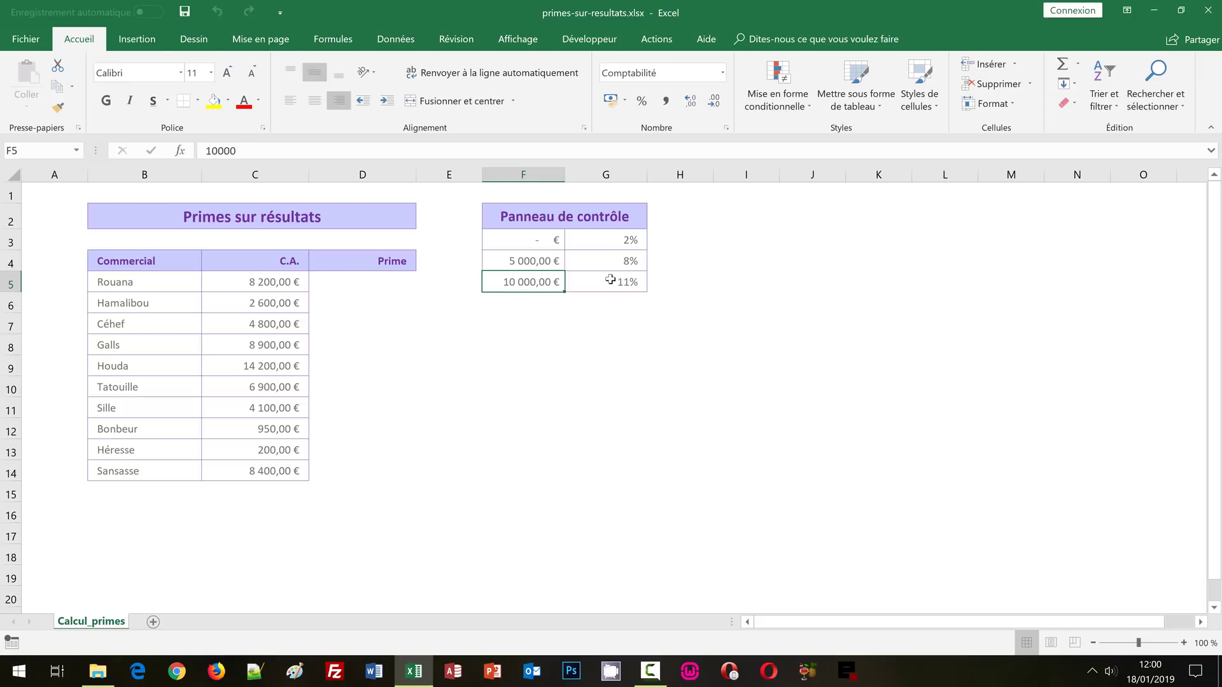
pyautogui.click(630, 262)
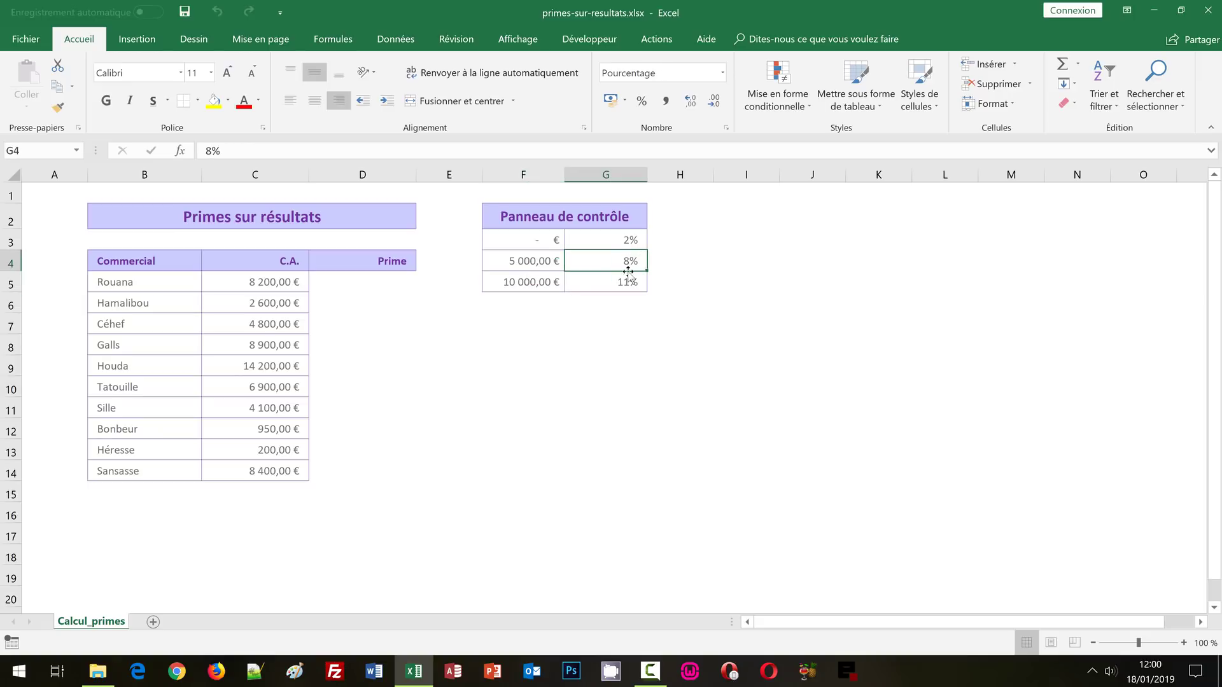
pyautogui.click(623, 284)
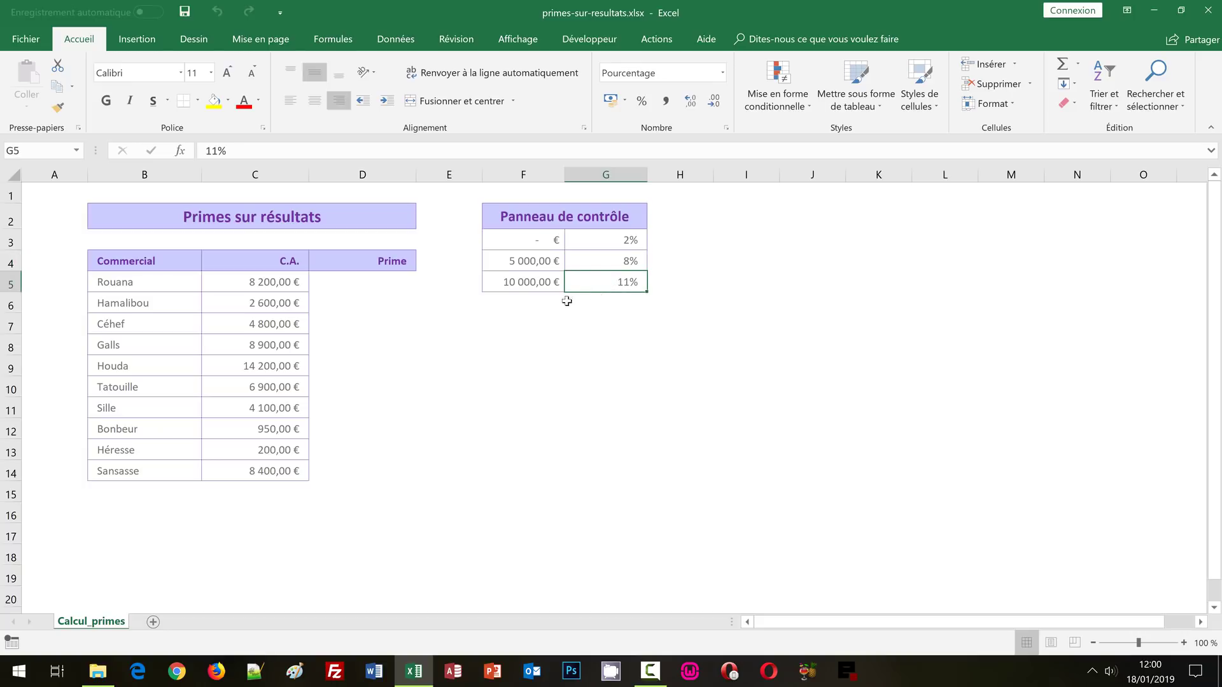
pyautogui.click(533, 285)
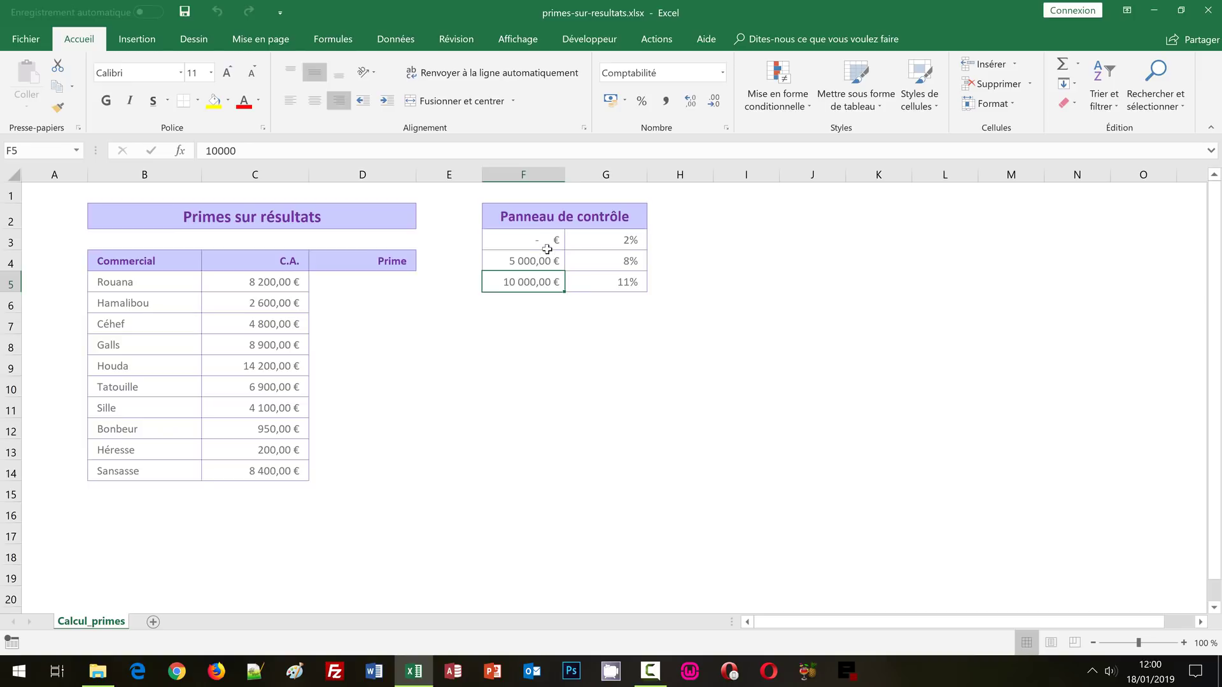
pyautogui.moveTo(539, 247); pyautogui.dragTo(608, 283)
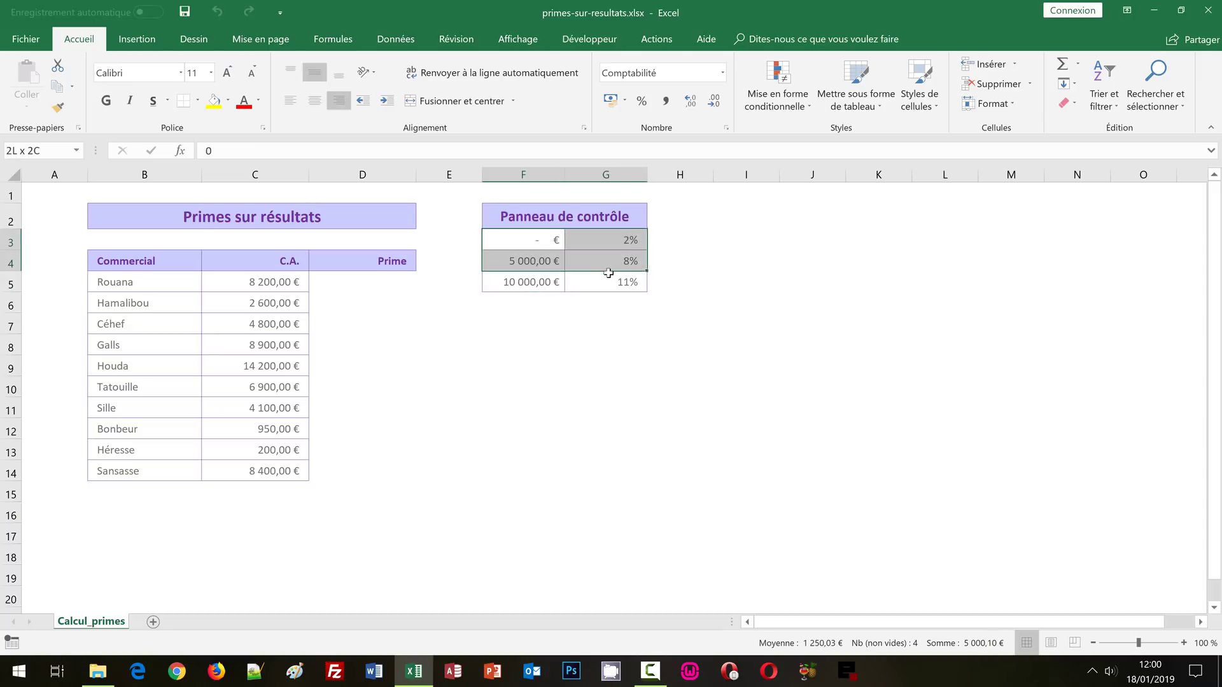
# - Highlight Prime cells D5:D14 and recheck C5's revenue against the 2%, 8% and 11% rates
pyautogui.click(373, 278)
pyautogui.moveTo(373, 279); pyautogui.dragTo(350, 474)
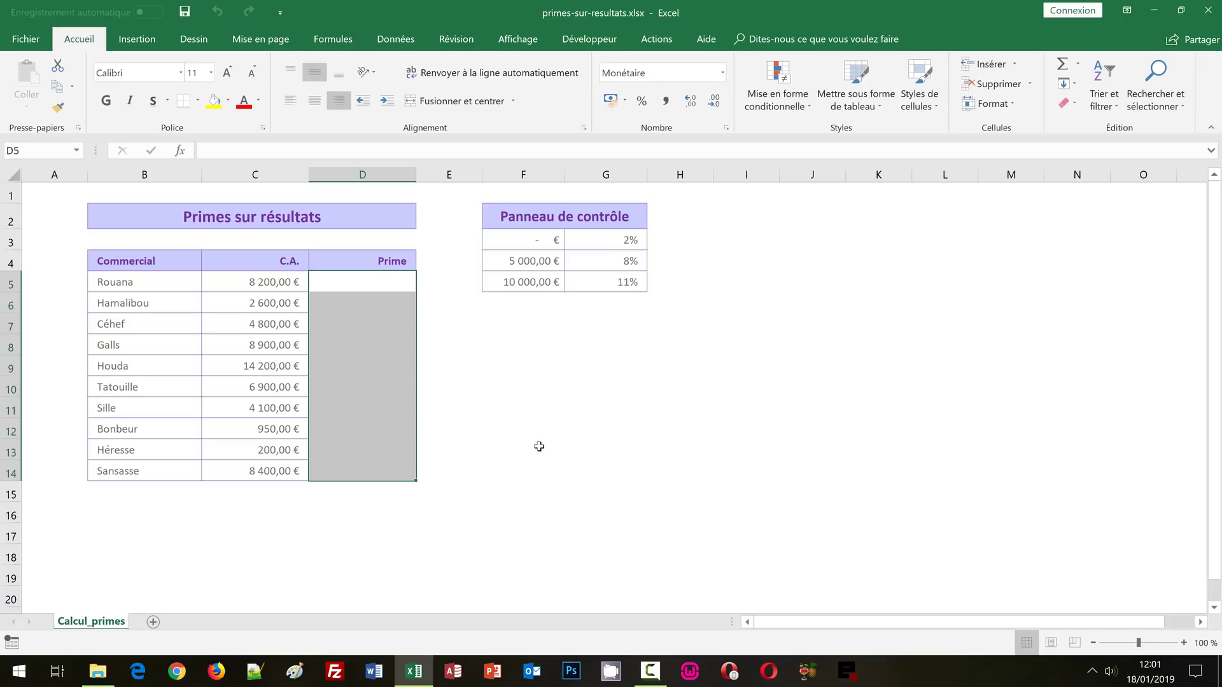
pyautogui.moveTo(548, 239); pyautogui.dragTo(588, 285)
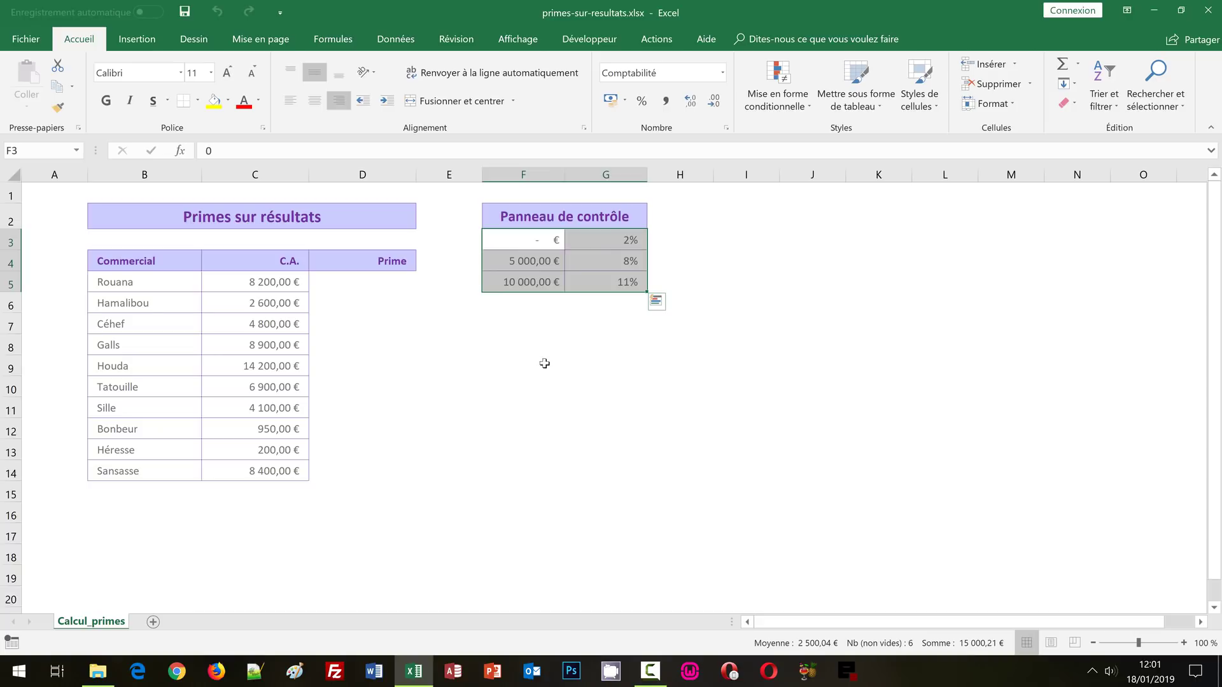
pyautogui.moveTo(362, 284); pyautogui.dragTo(363, 474)
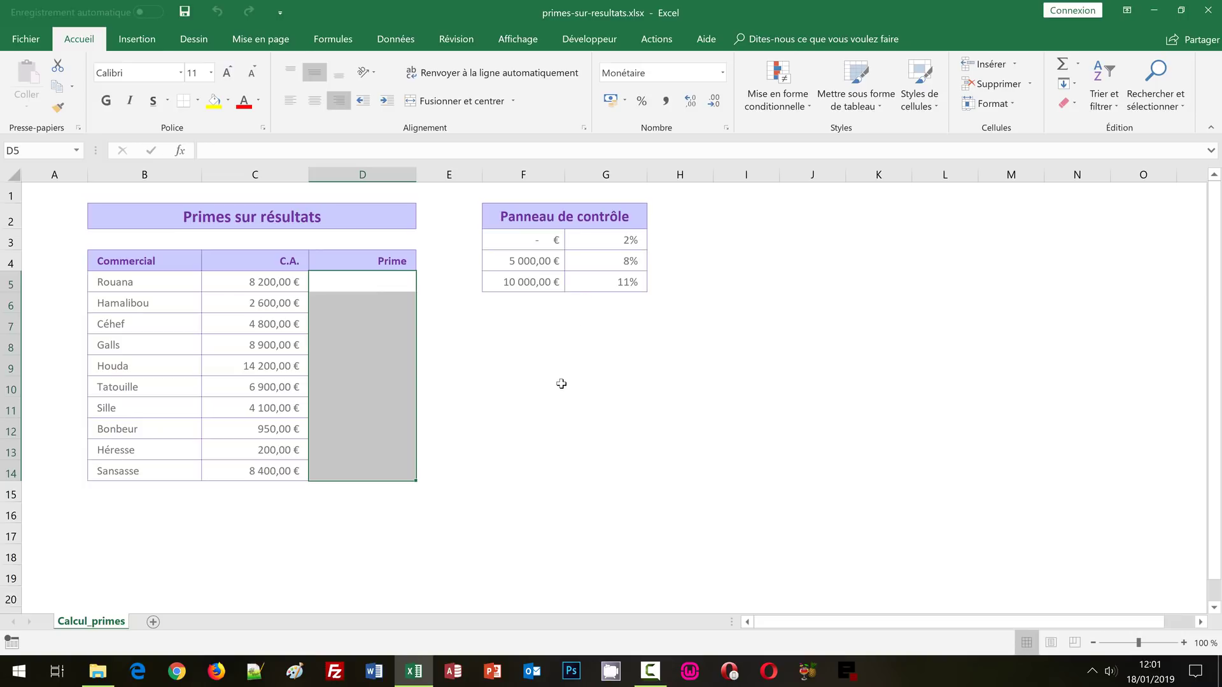
pyautogui.click(275, 282)
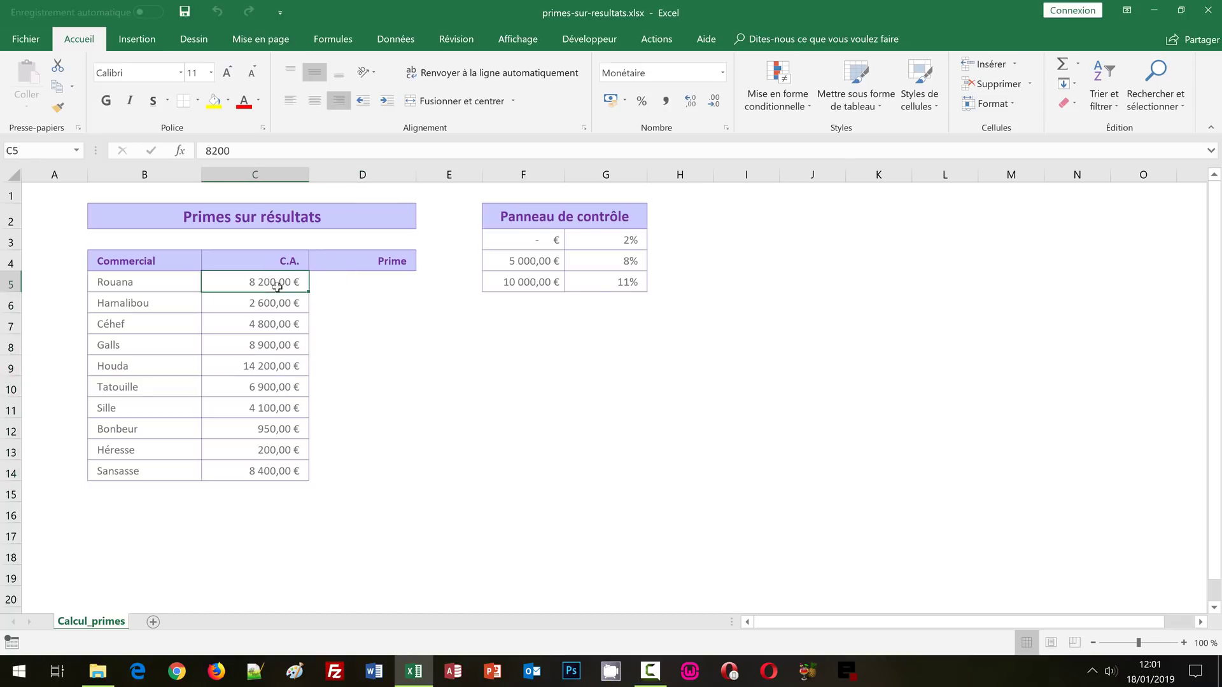
pyautogui.click(624, 263)
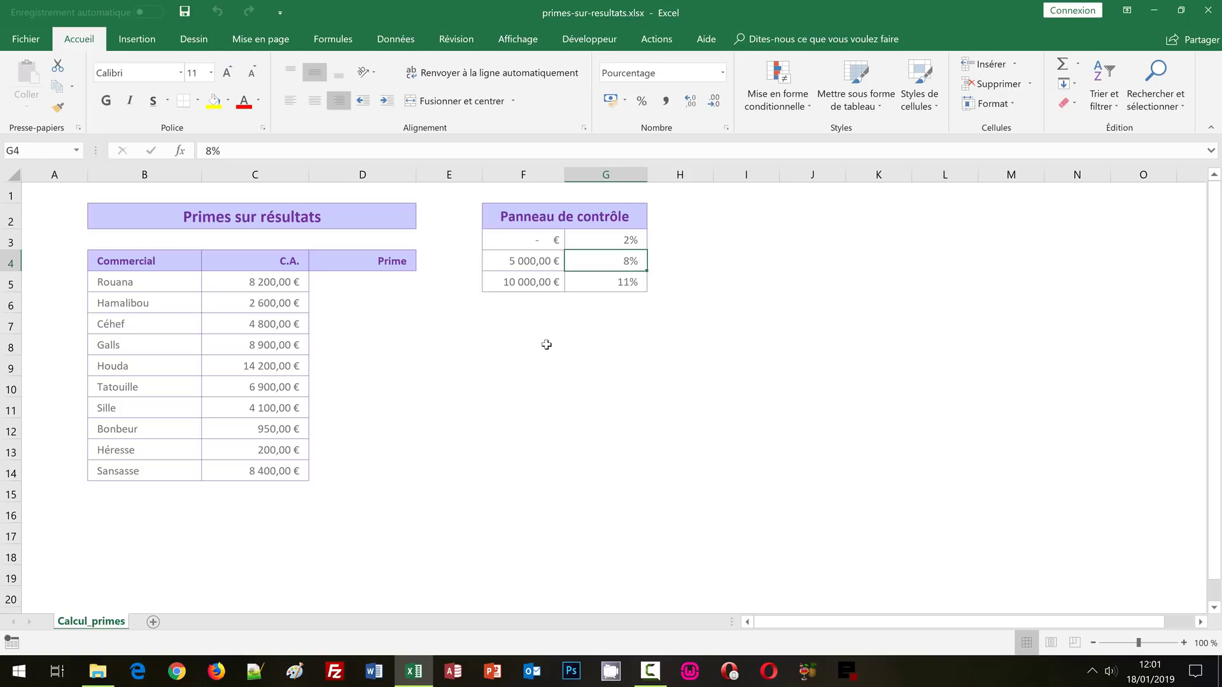
pyautogui.click(289, 280)
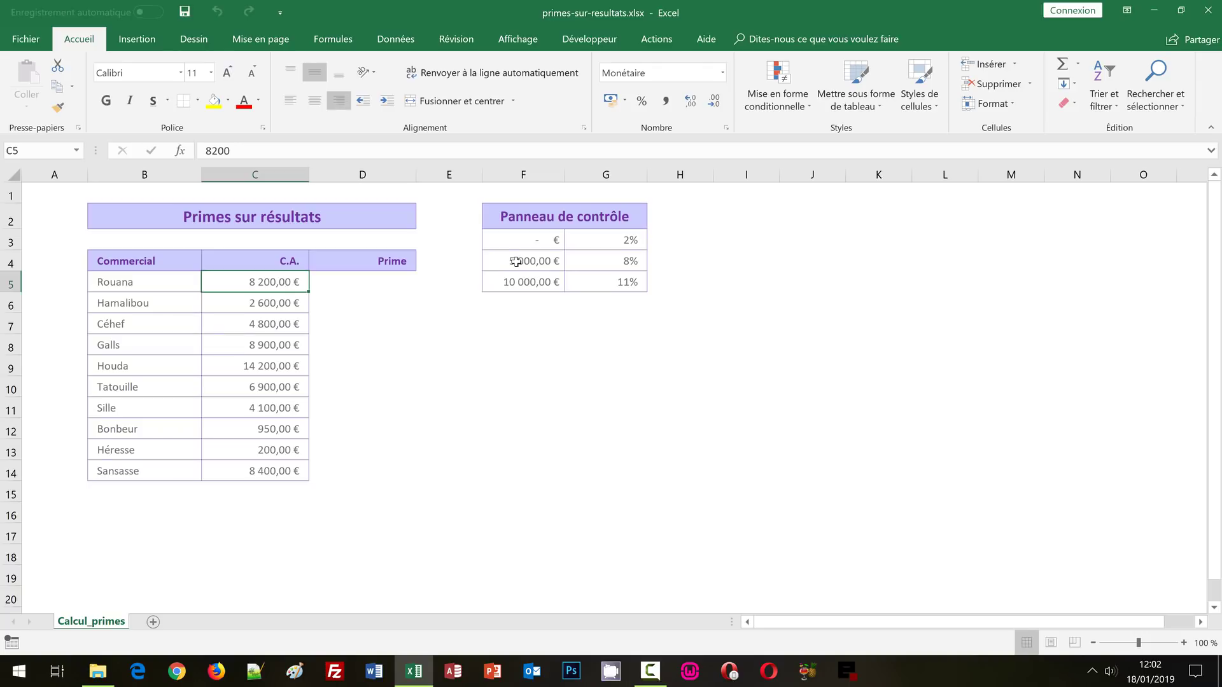
pyautogui.click(361, 278)
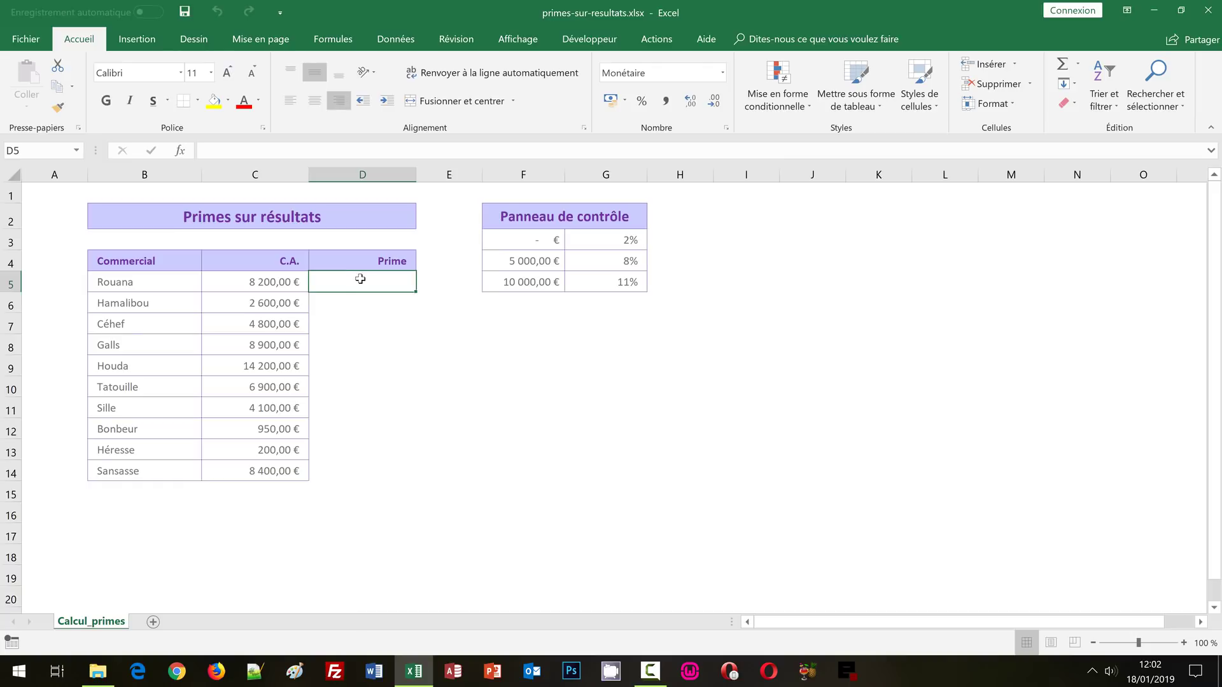
pyautogui.click(627, 239)
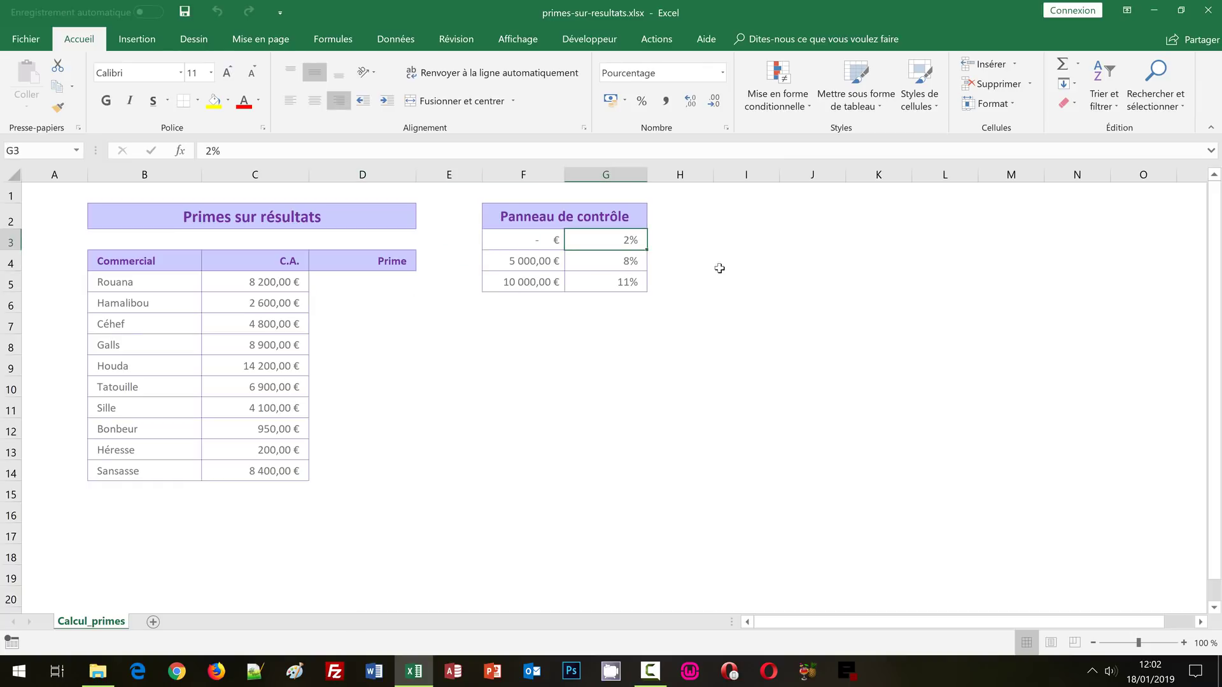
pyautogui.click(268, 284)
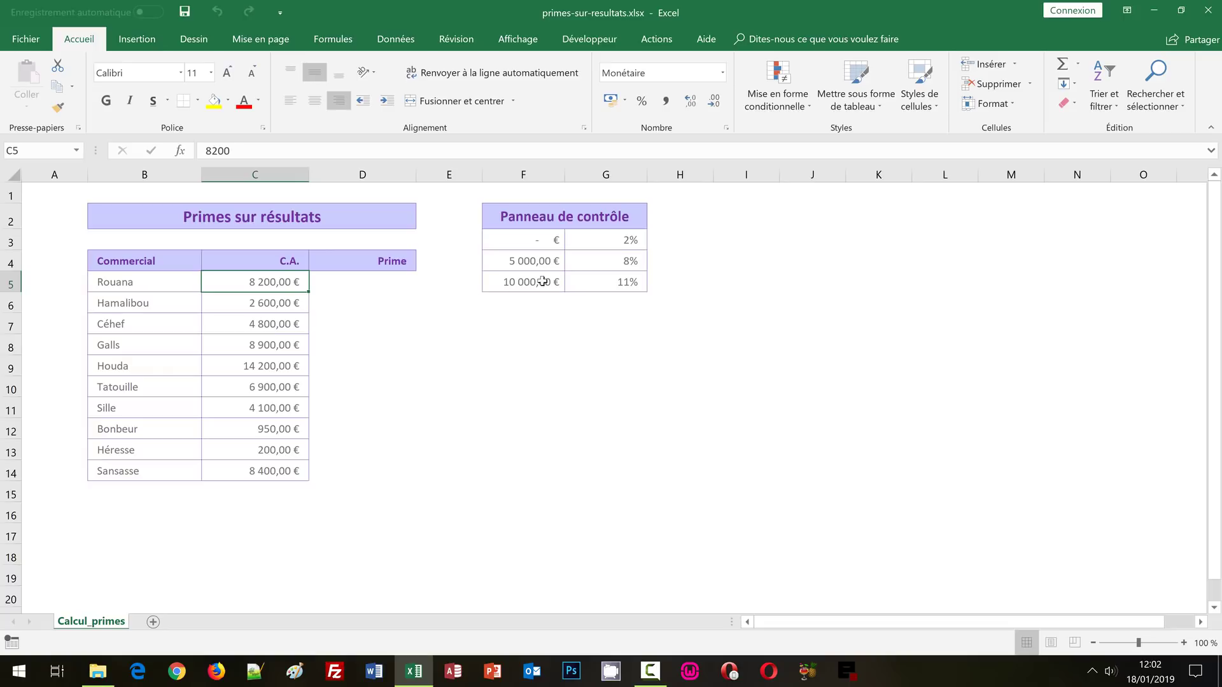
pyautogui.click(550, 263)
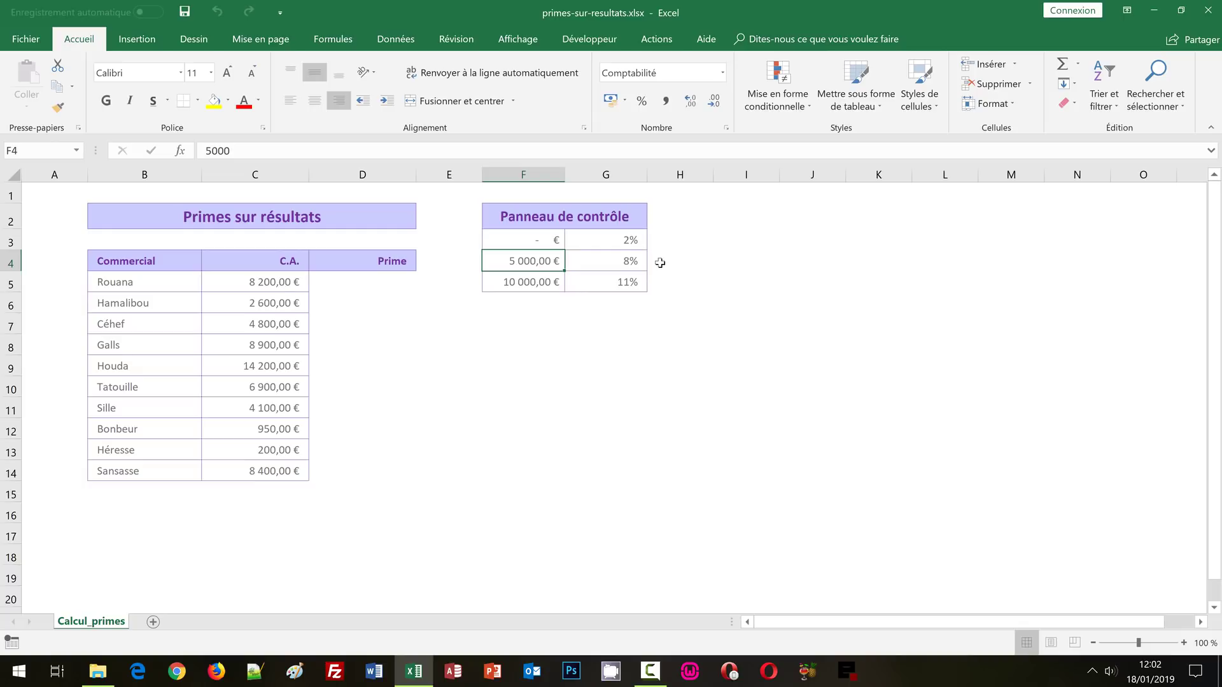
pyautogui.click(624, 261)
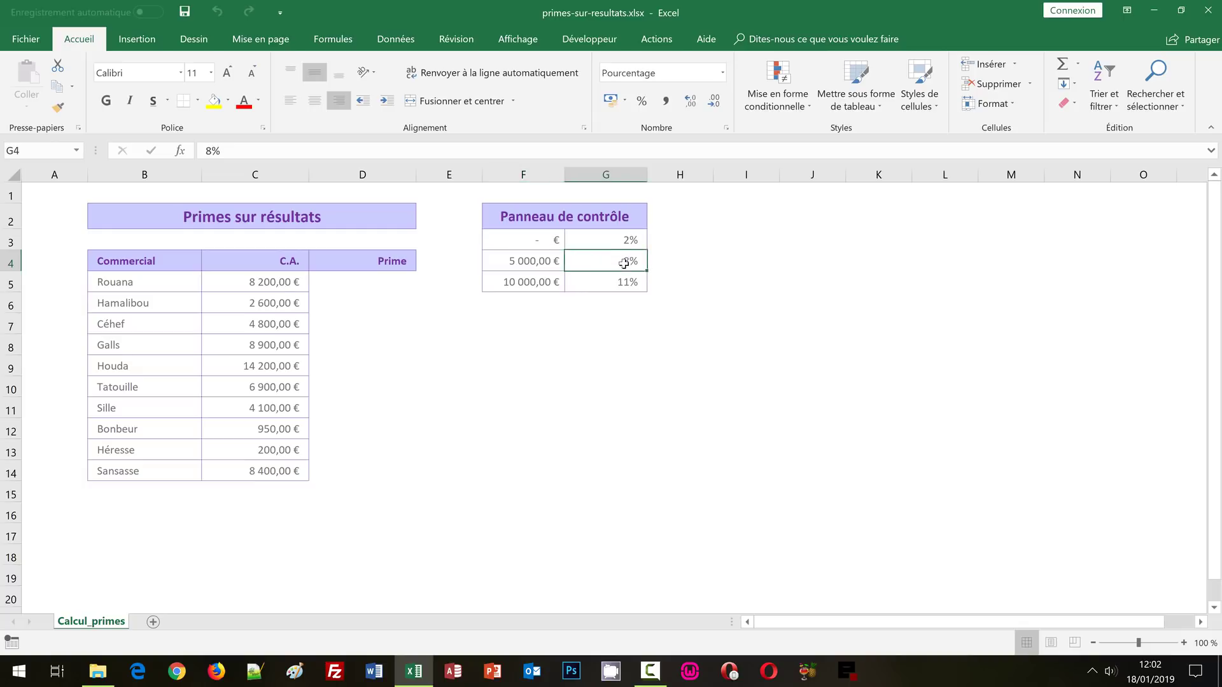
pyautogui.click(622, 284)
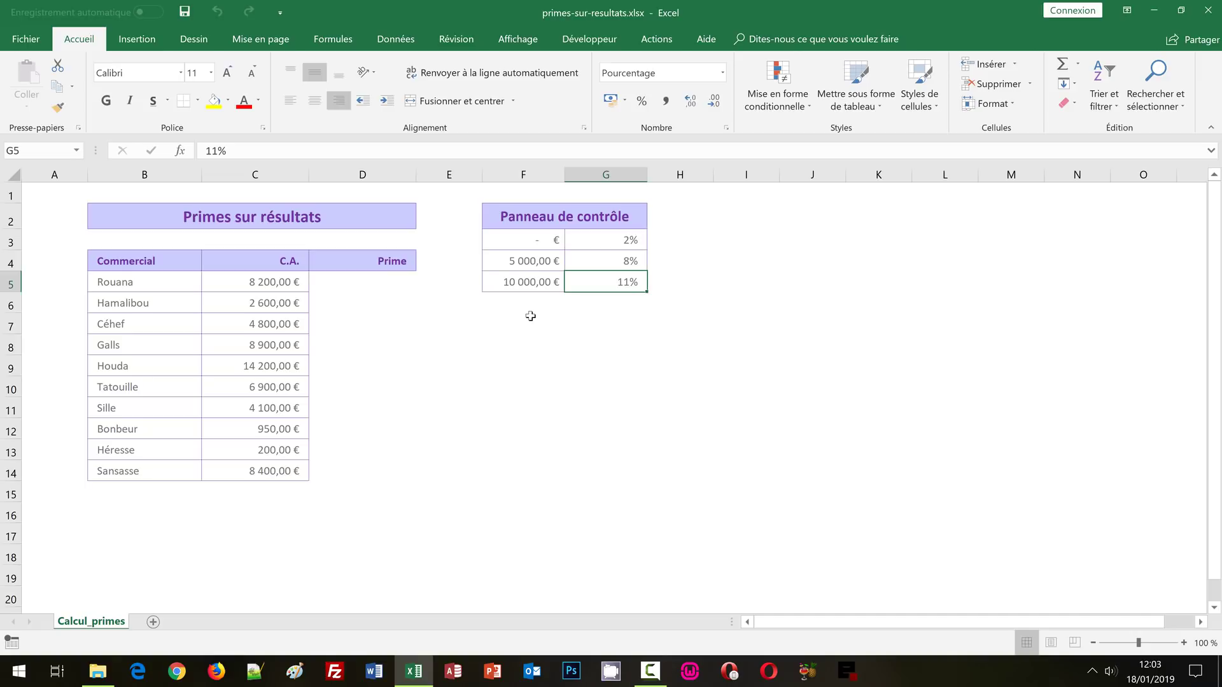
# - Match C5's revenue to the 10 000 €/11%, 5 000 €/8% and 2% base tiers
pyautogui.click(357, 281)
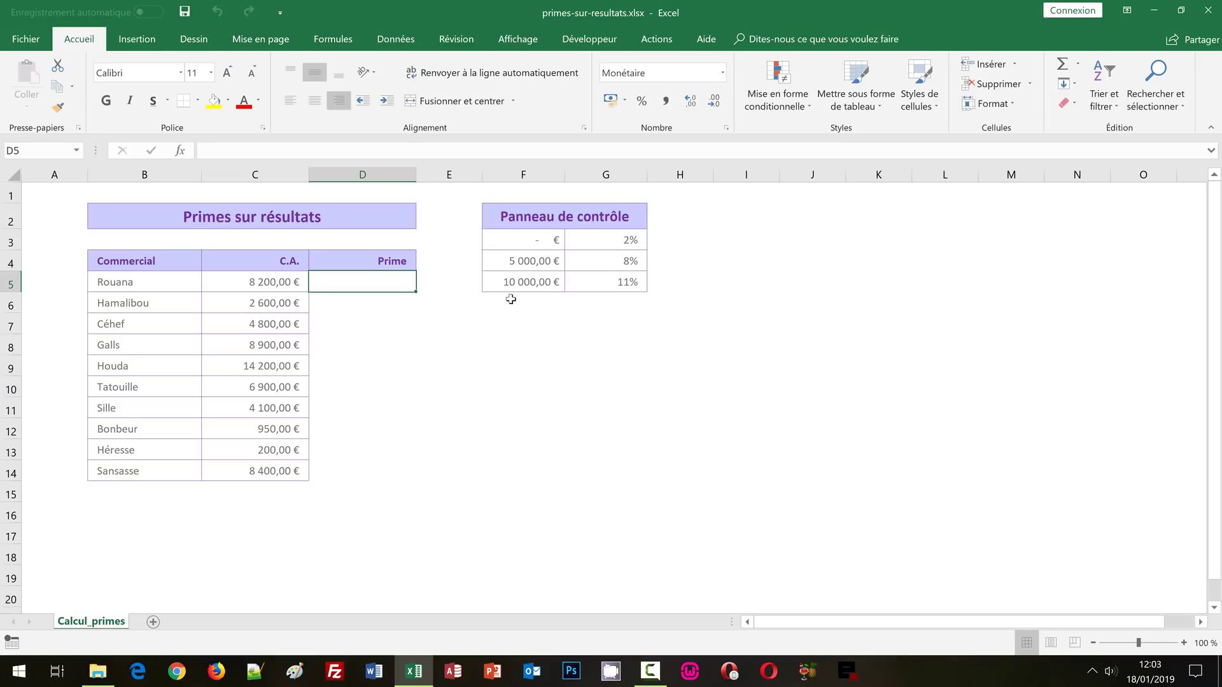
pyautogui.click(280, 284)
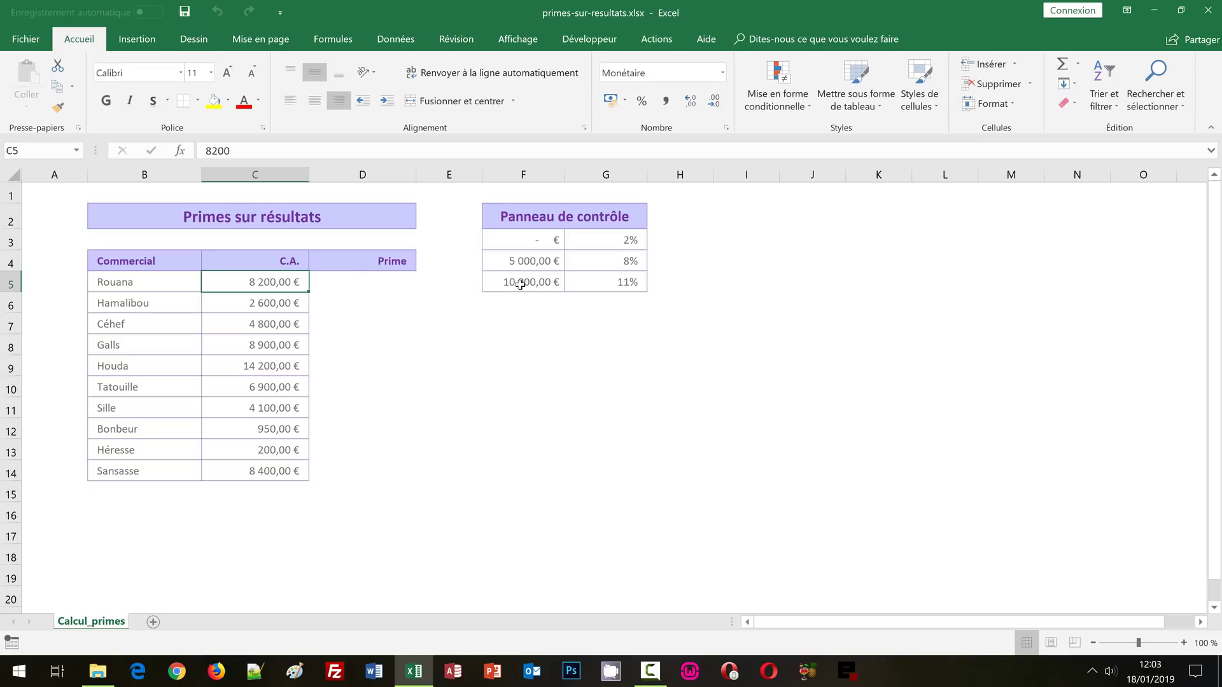
pyautogui.click(520, 285)
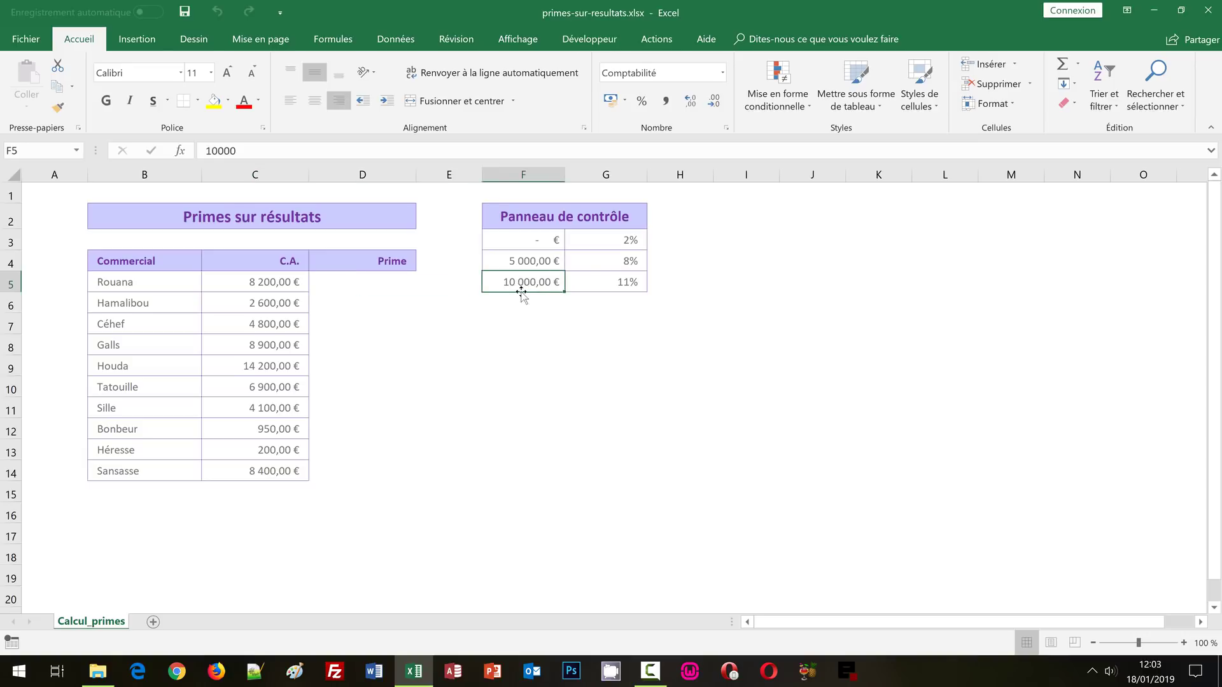
pyautogui.click(618, 287)
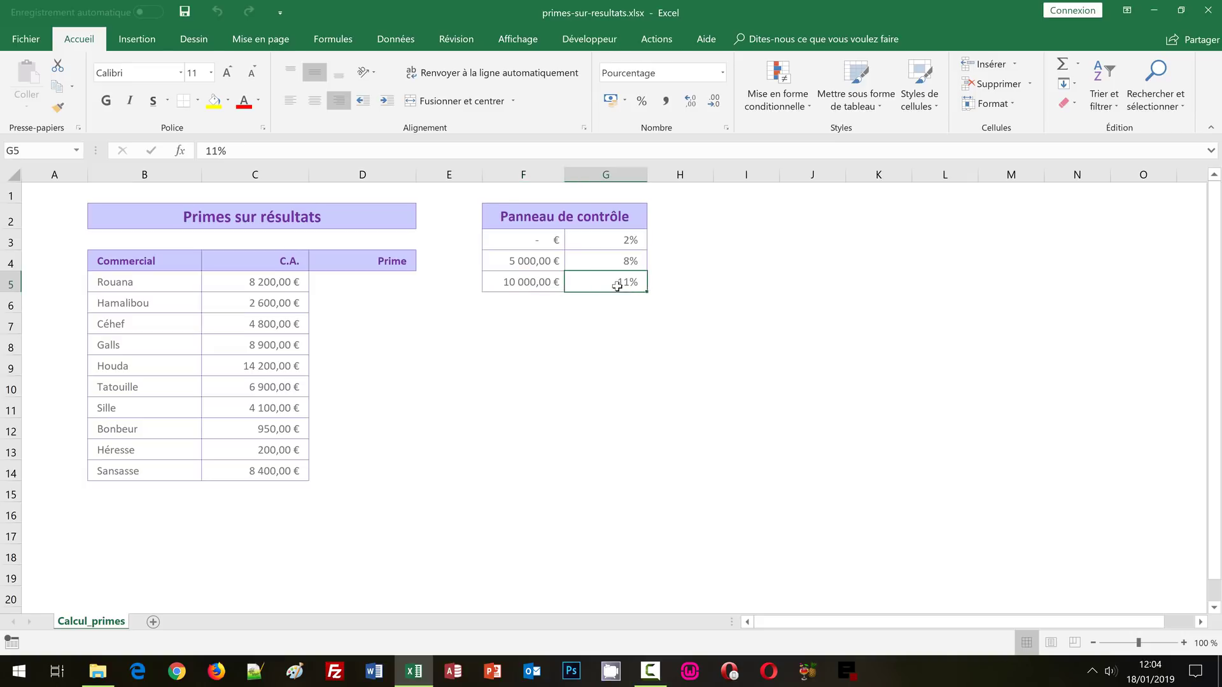
pyautogui.click(293, 283)
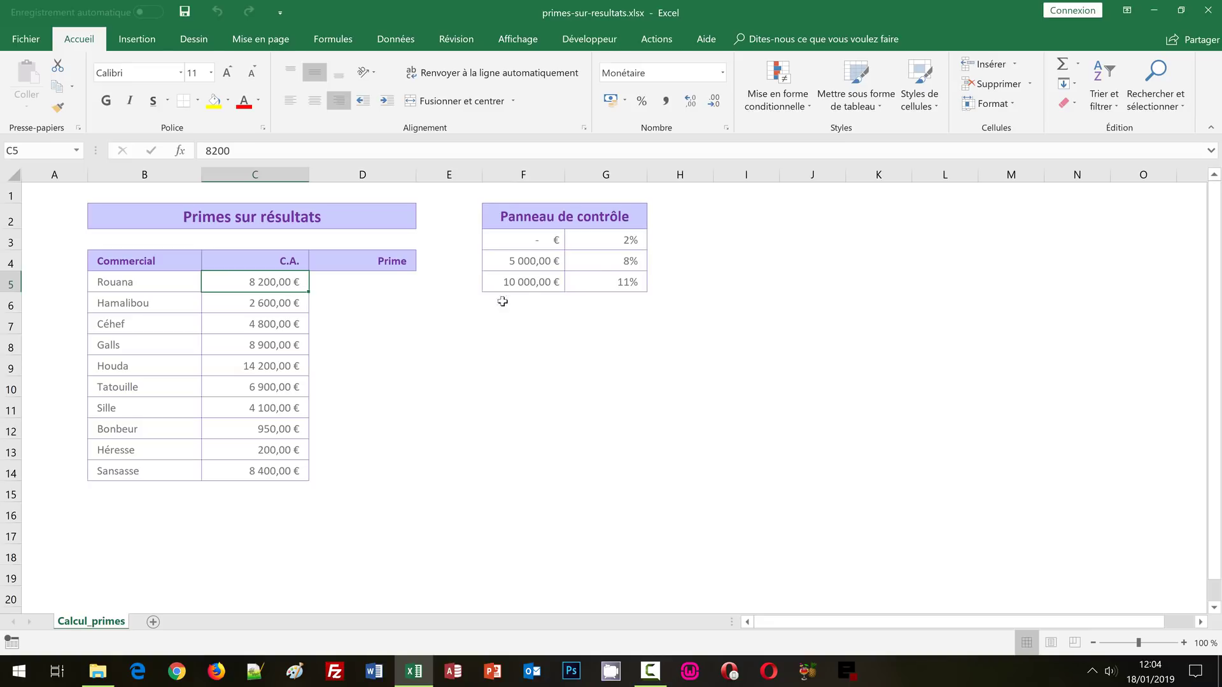
pyautogui.click(547, 260)
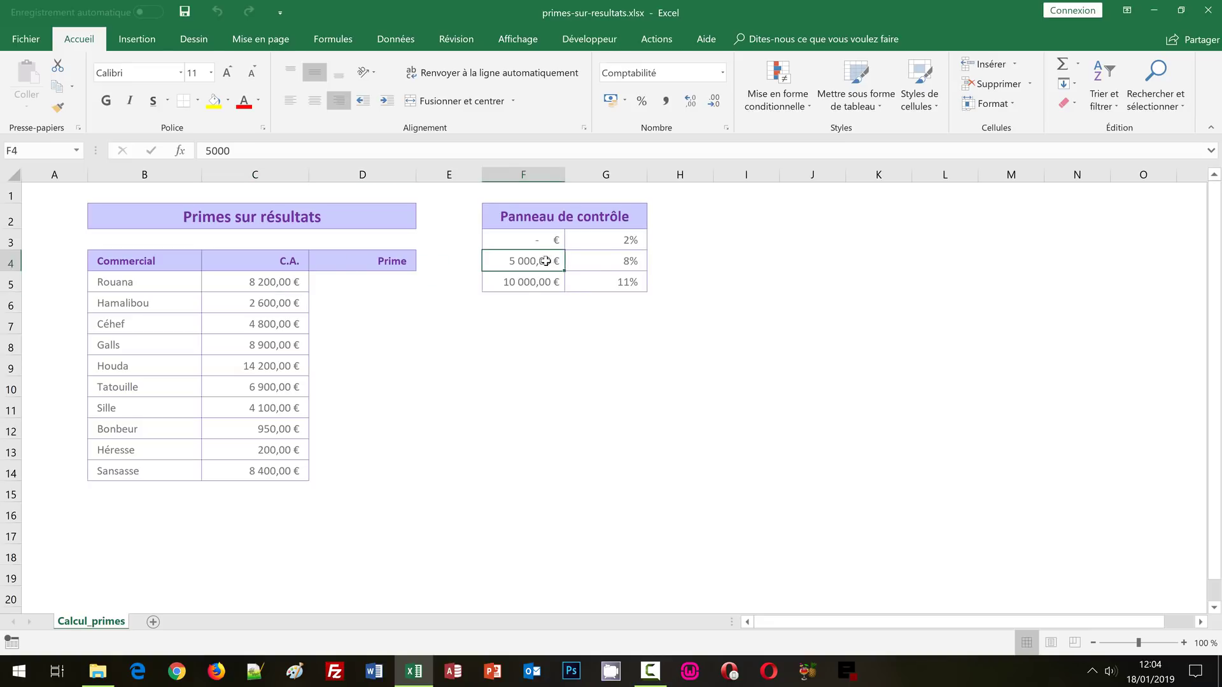
pyautogui.click(630, 258)
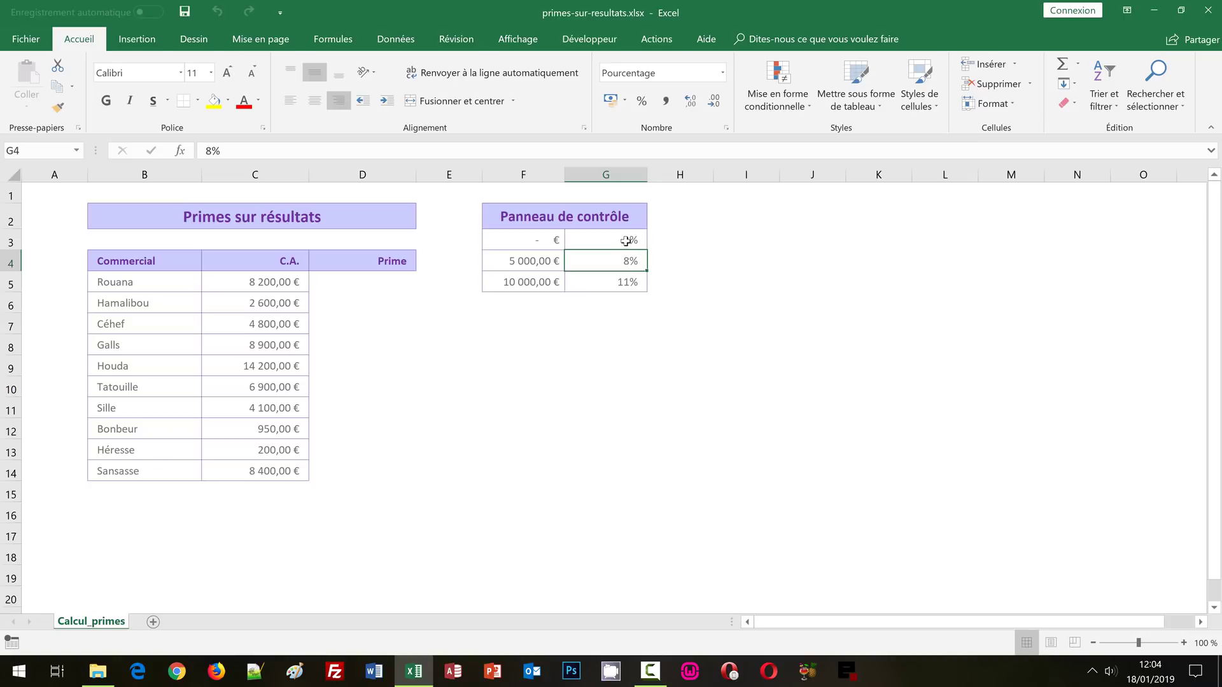
pyautogui.click(627, 241)
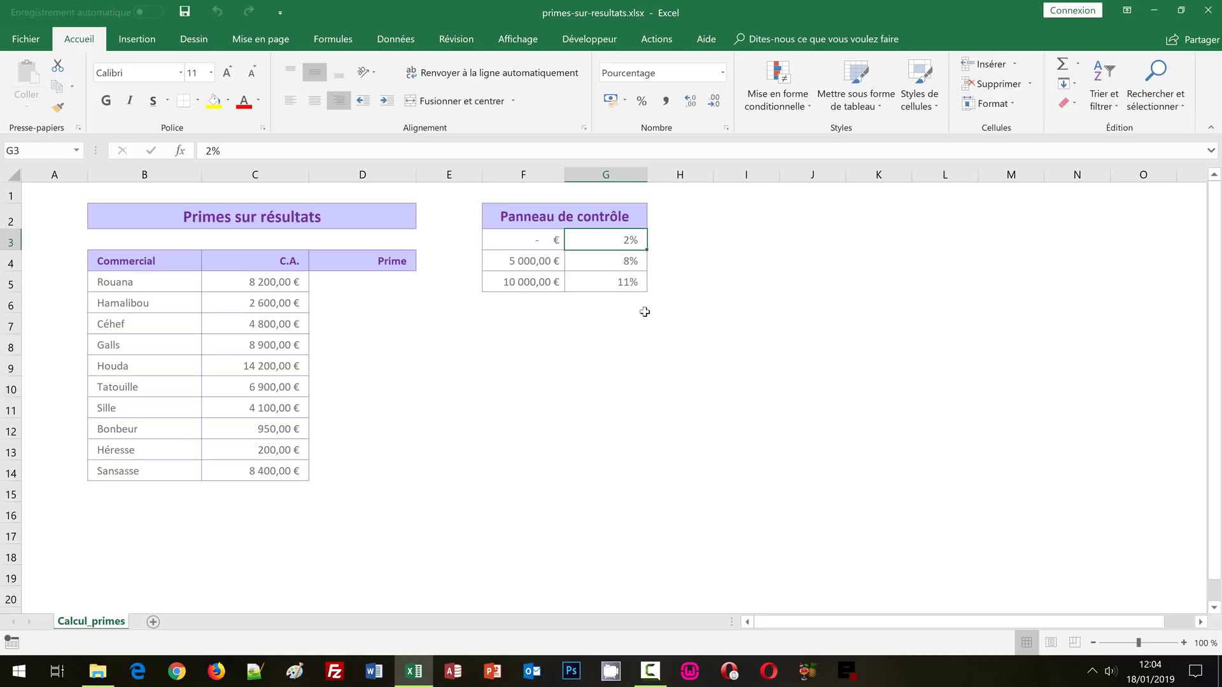
pyautogui.click(538, 283)
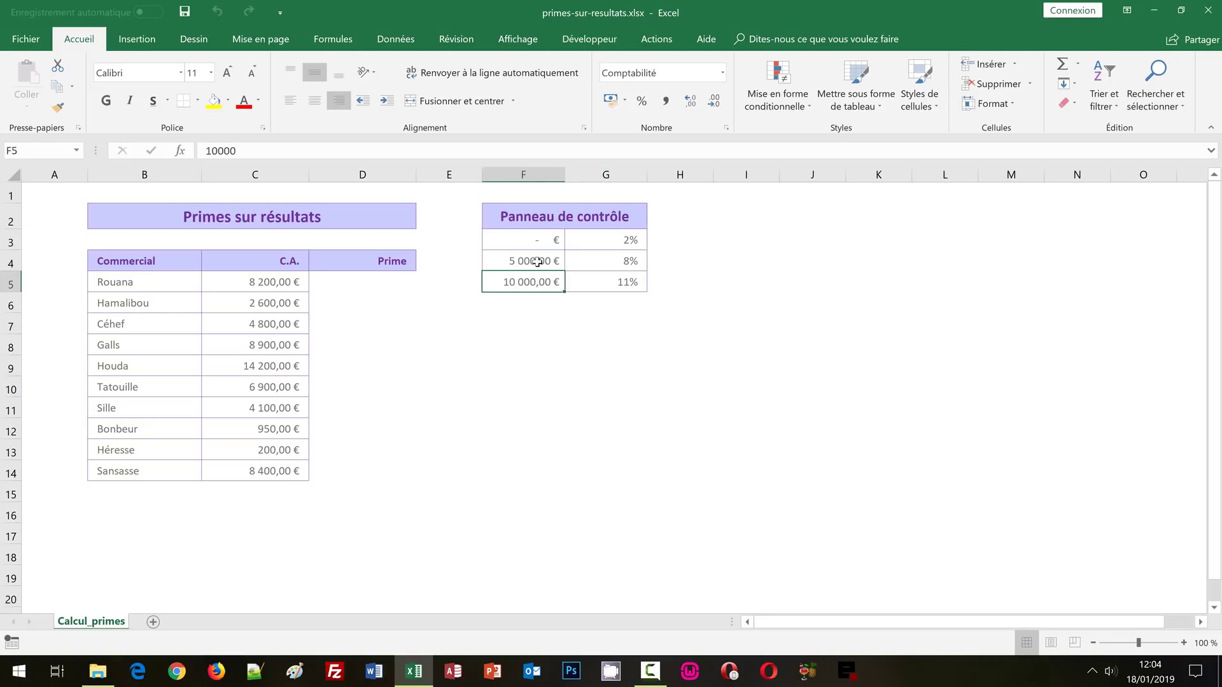
pyautogui.click(538, 262)
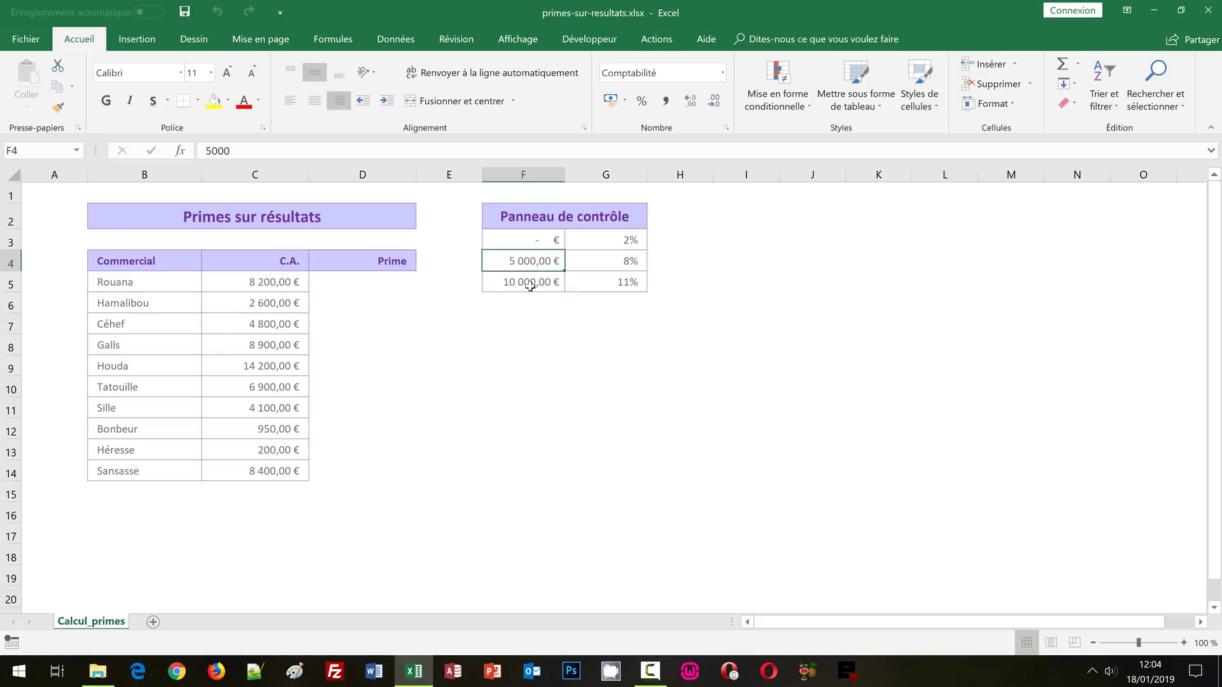
pyautogui.click(529, 284)
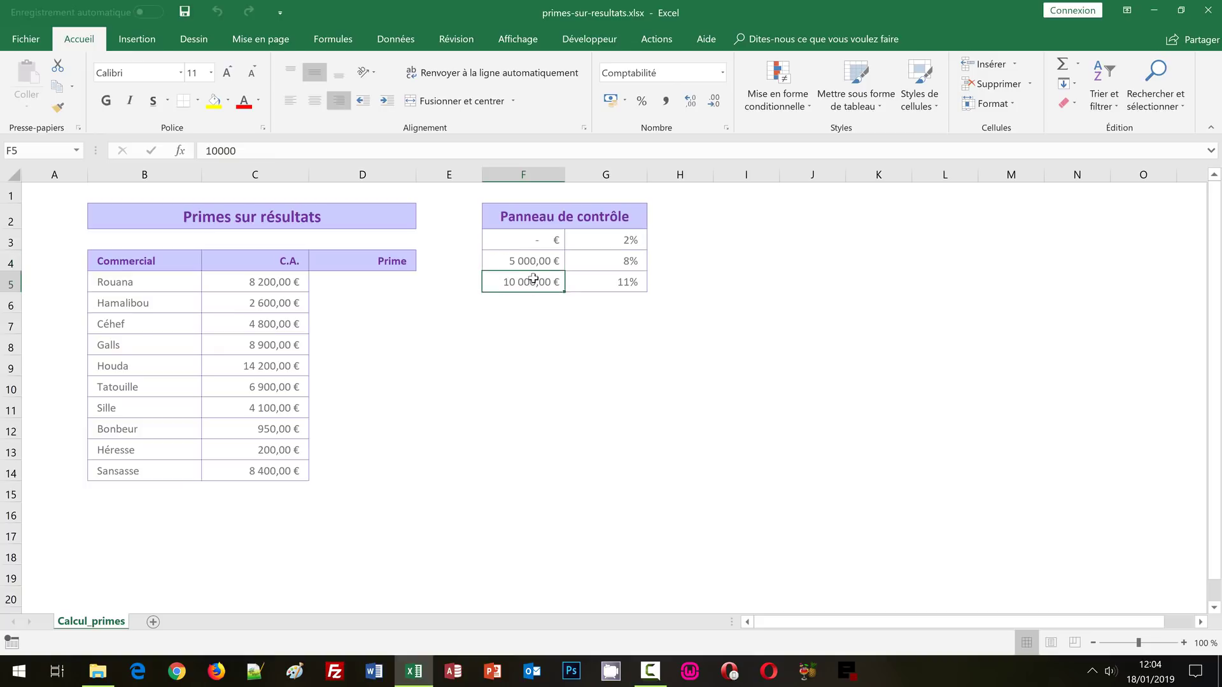
pyautogui.click(538, 258)
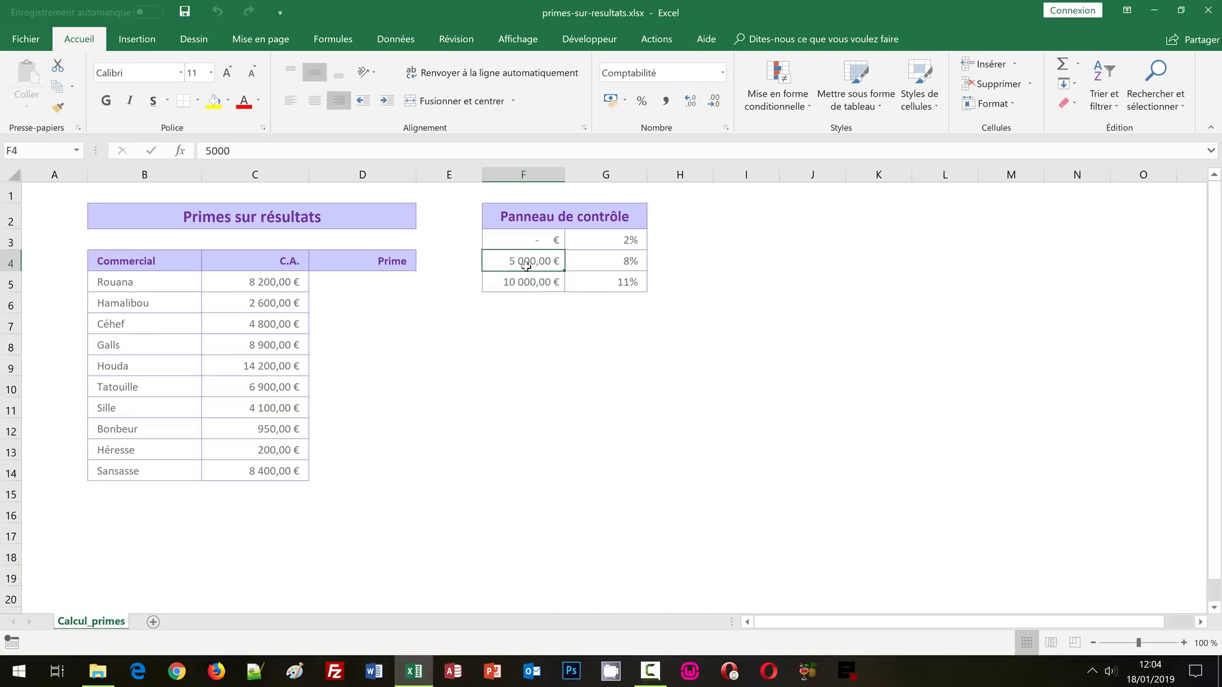
pyautogui.moveTo(526, 266); pyautogui.dragTo(531, 279)
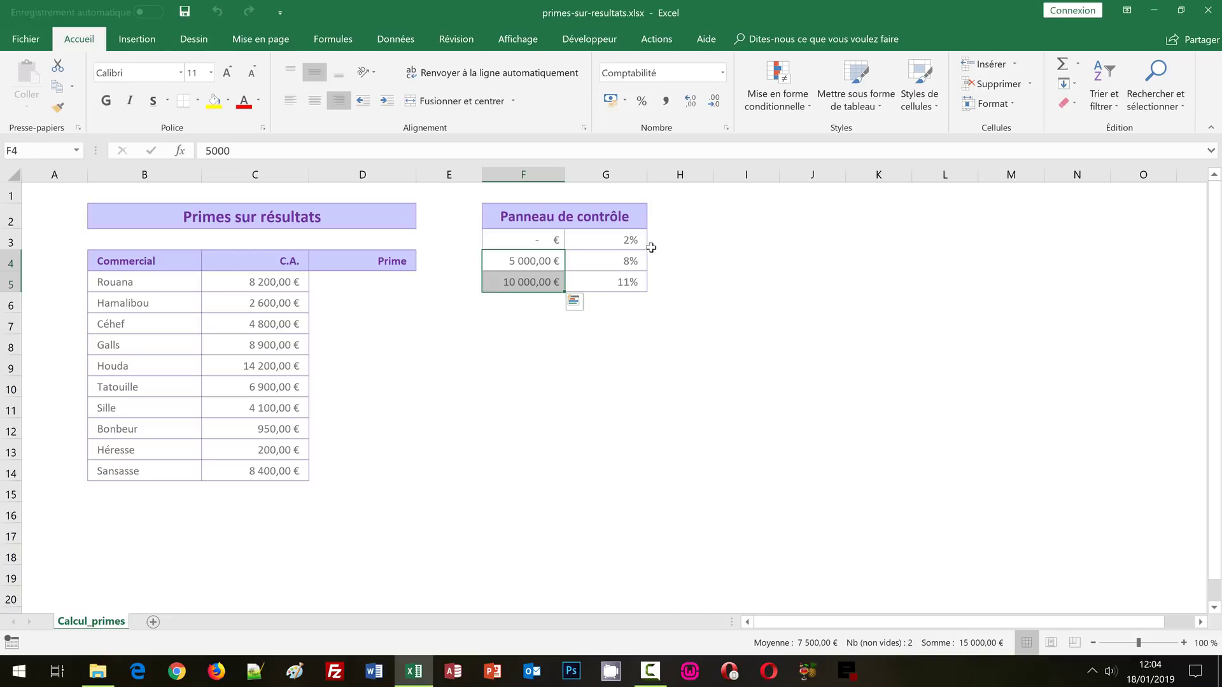
pyautogui.click(628, 235)
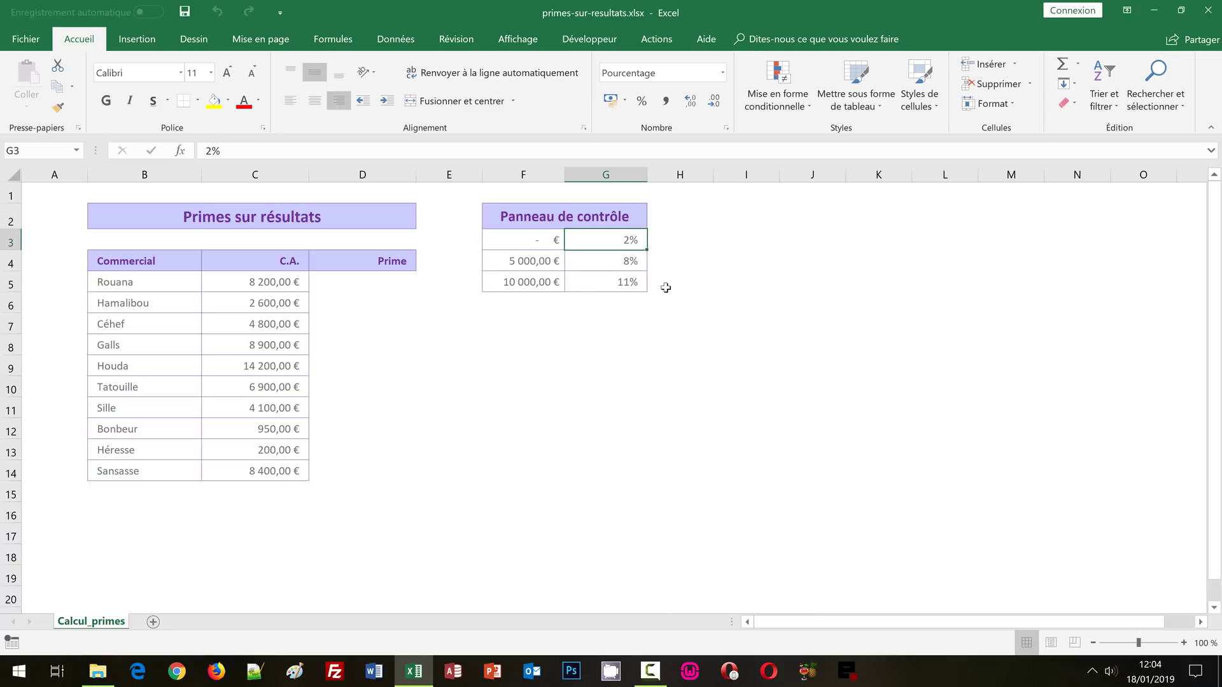
# - Start the formula =si(C5 in D5, using Rouana's revenue as the test value
pyautogui.click(355, 287)
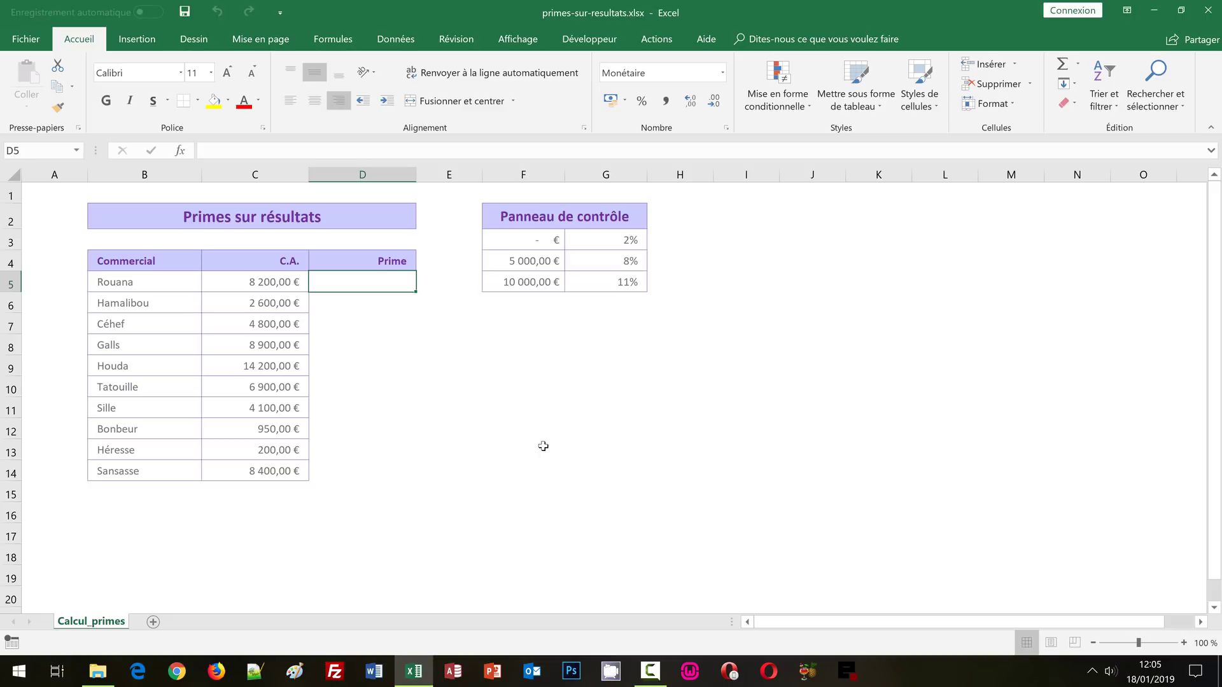
pyautogui.write('=')
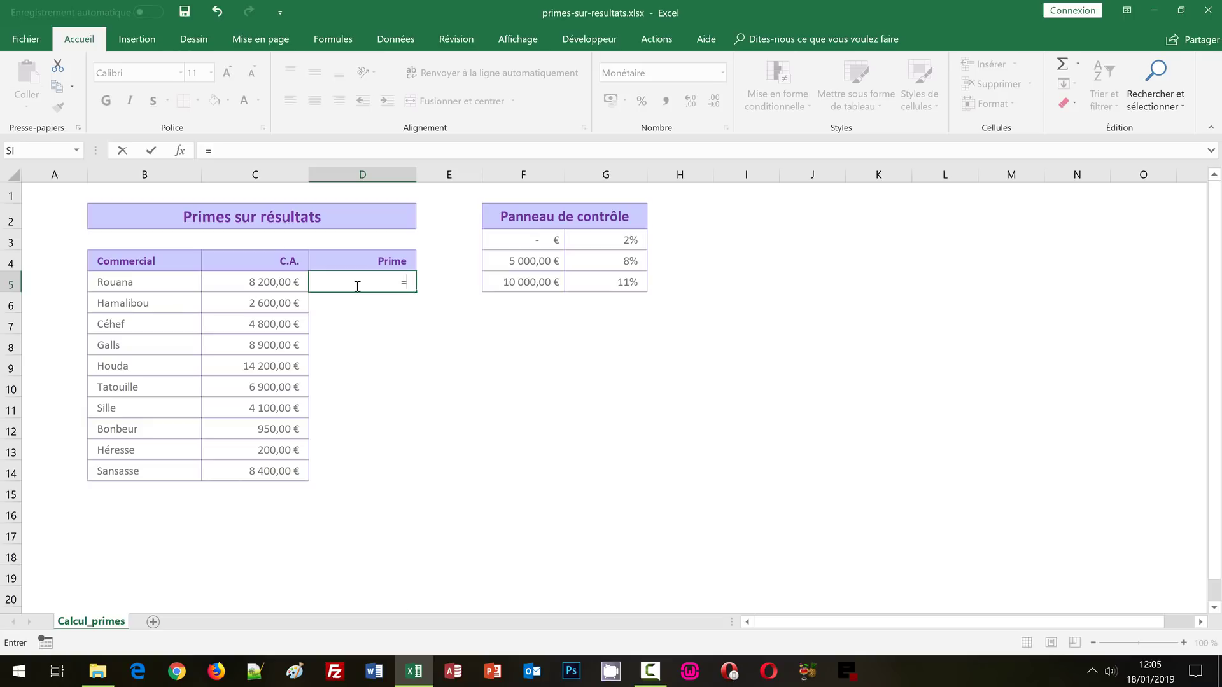
pyautogui.write('si')
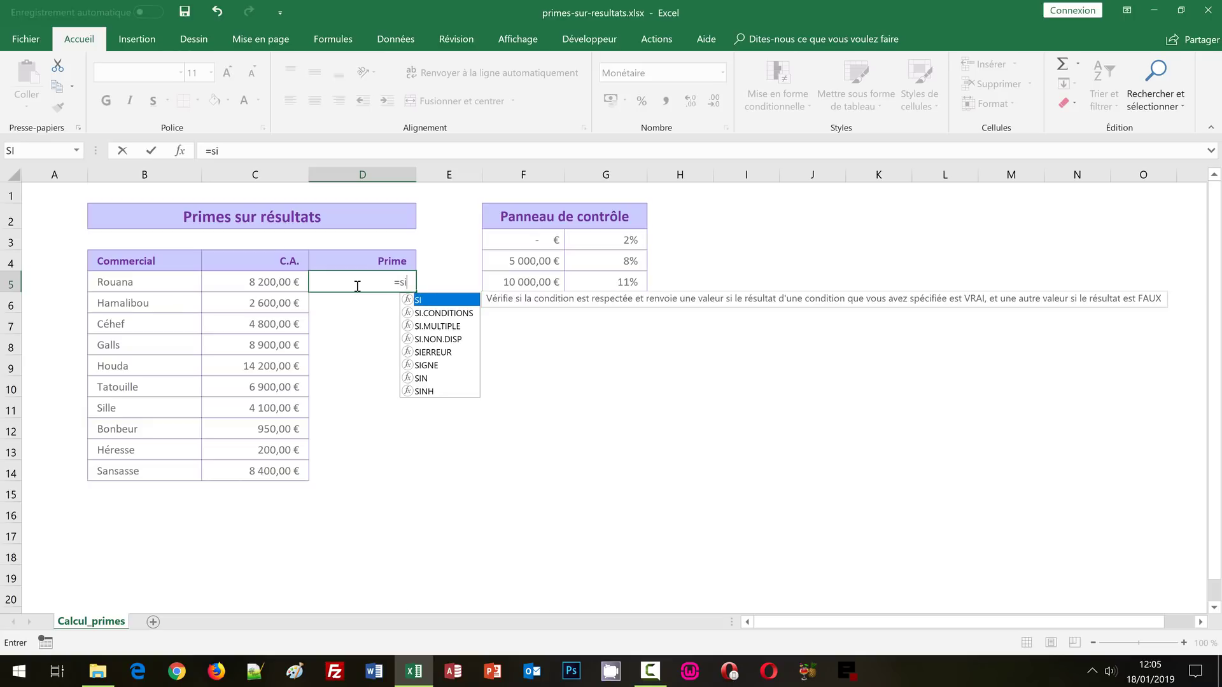
pyautogui.write('(')
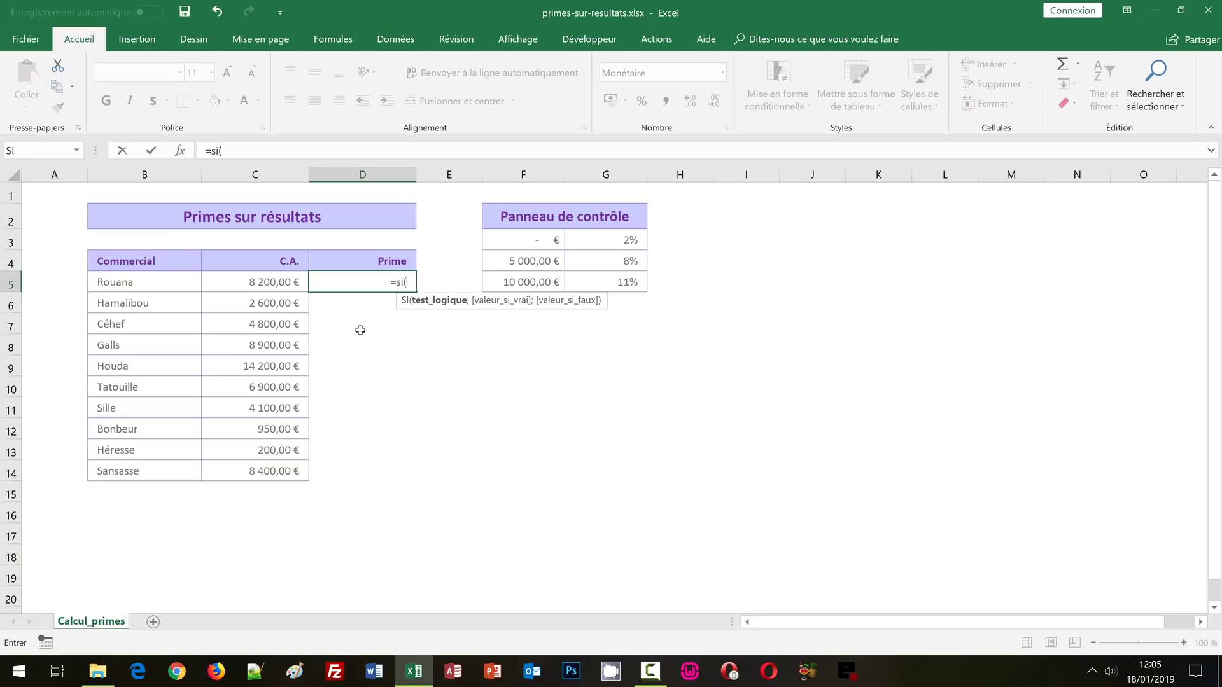
pyautogui.click(275, 282)
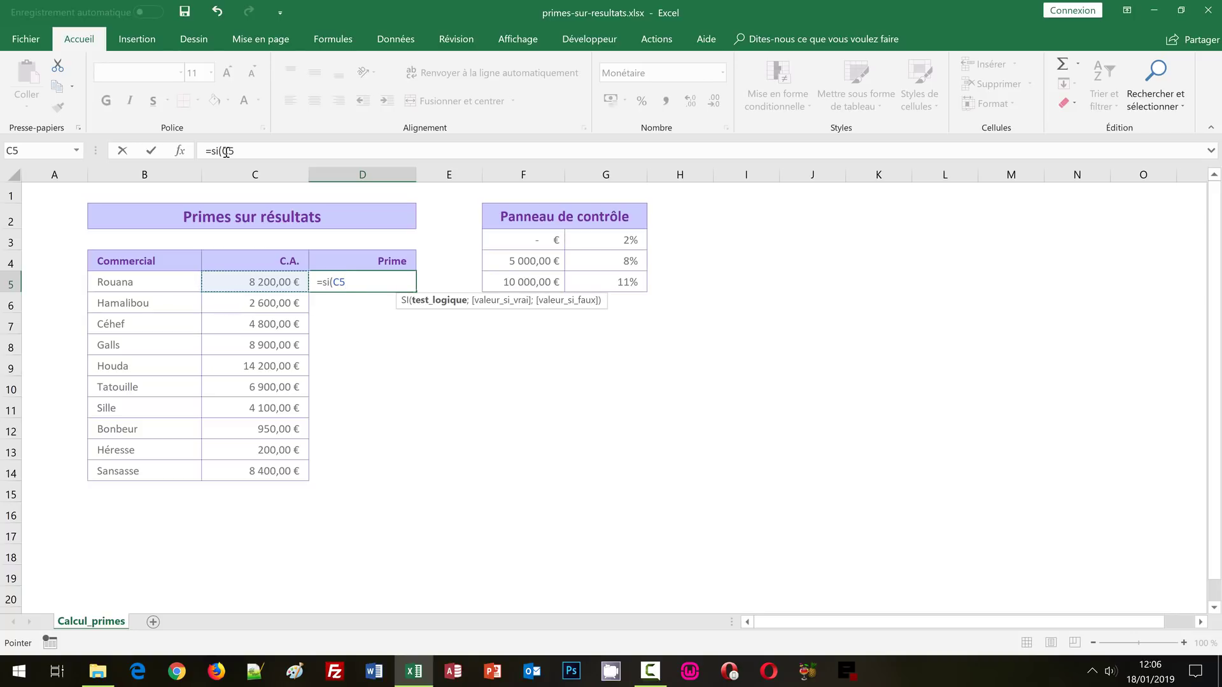
# - Extend D5 to =si(C5>=$F$5;C5*$G$5;si( with absolute threshold and rate references
pyautogui.write('>')
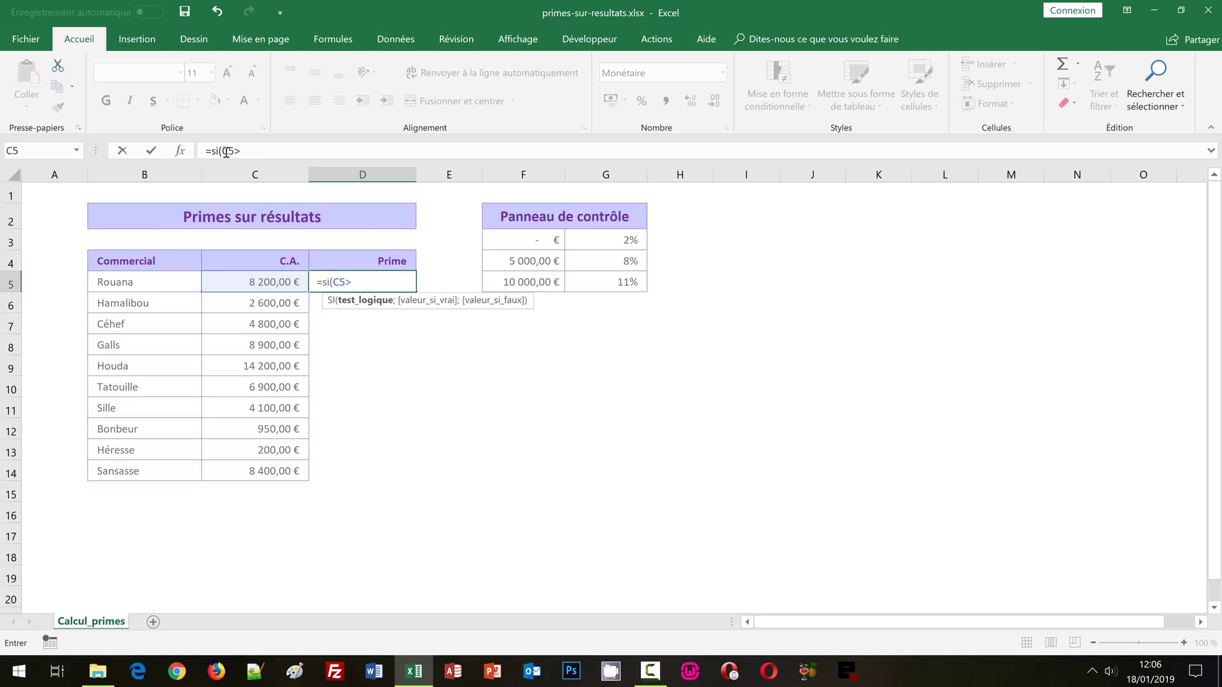
pyautogui.write('=')
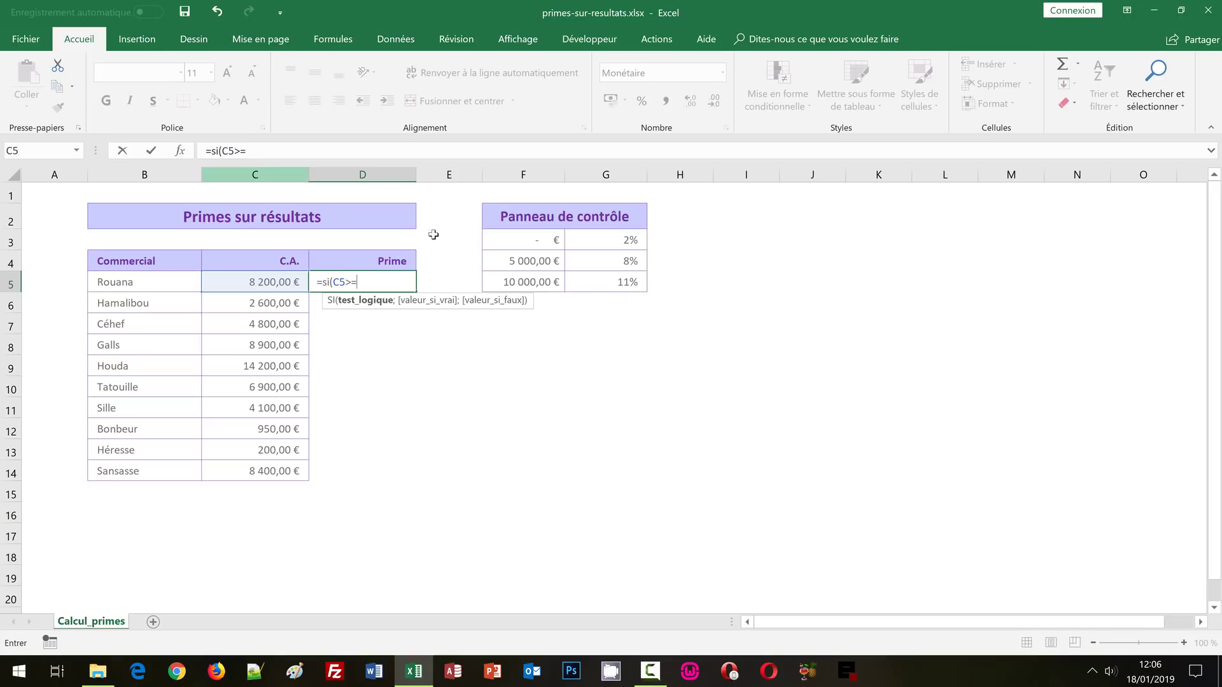
pyautogui.click(535, 285)
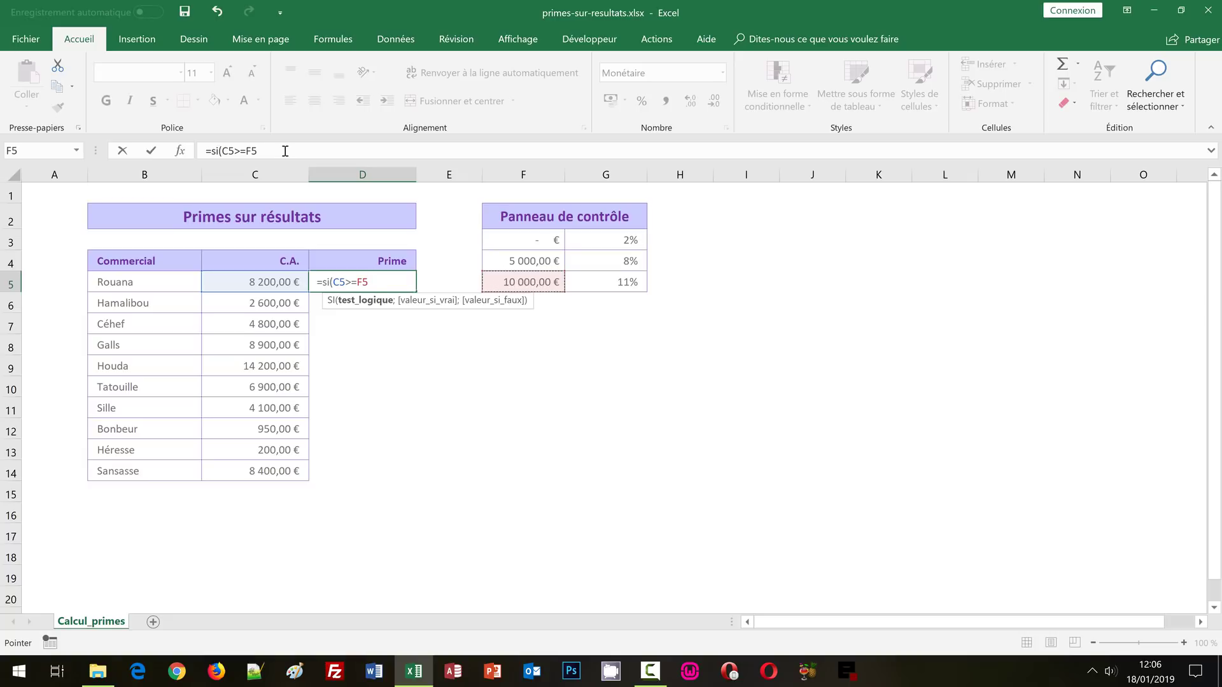
pyautogui.press('F4')
pyautogui.write(';')
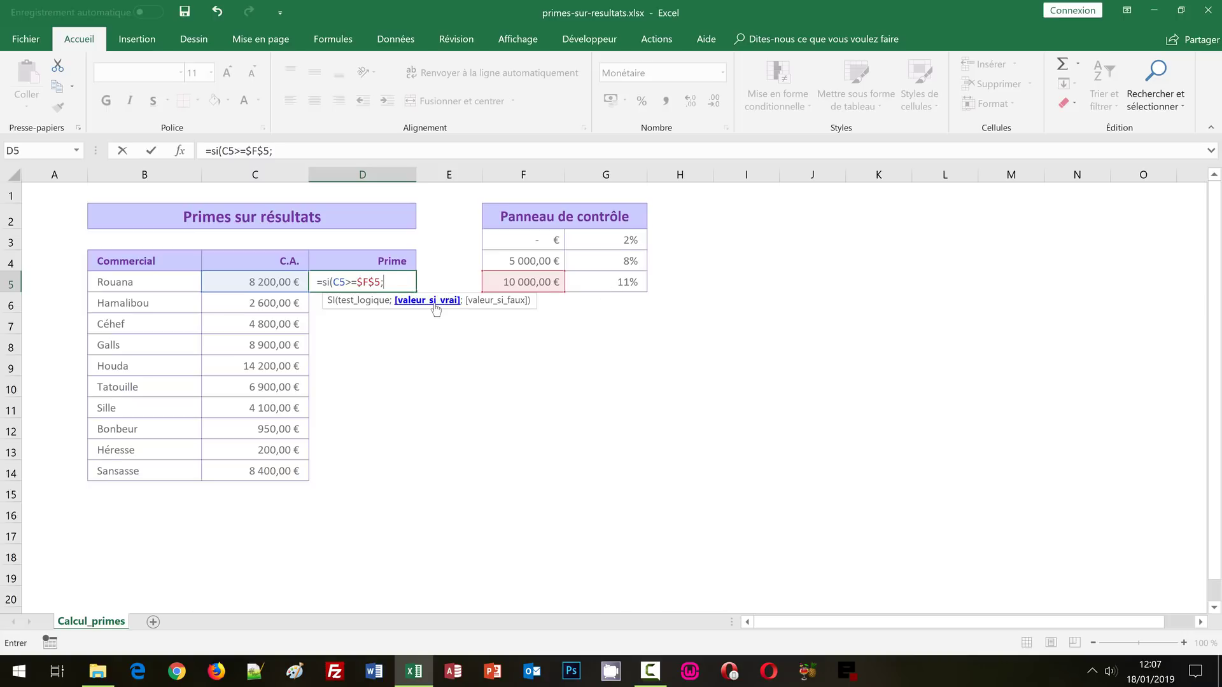
pyautogui.click(278, 283)
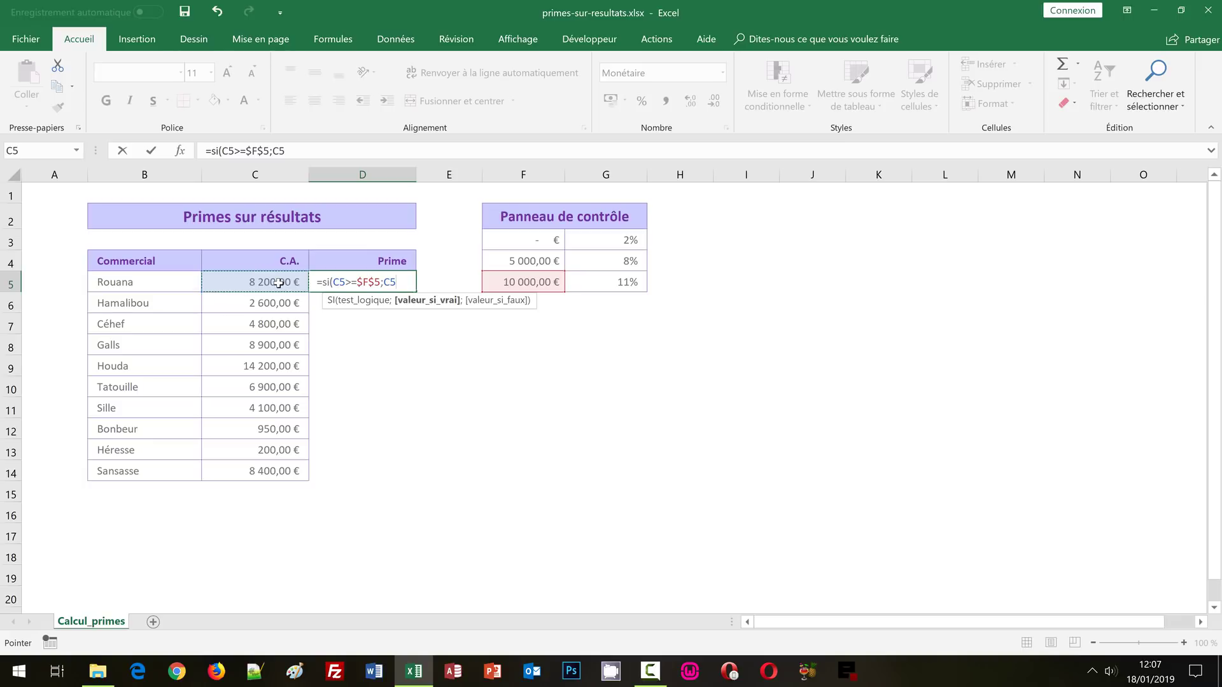
pyautogui.write('*')
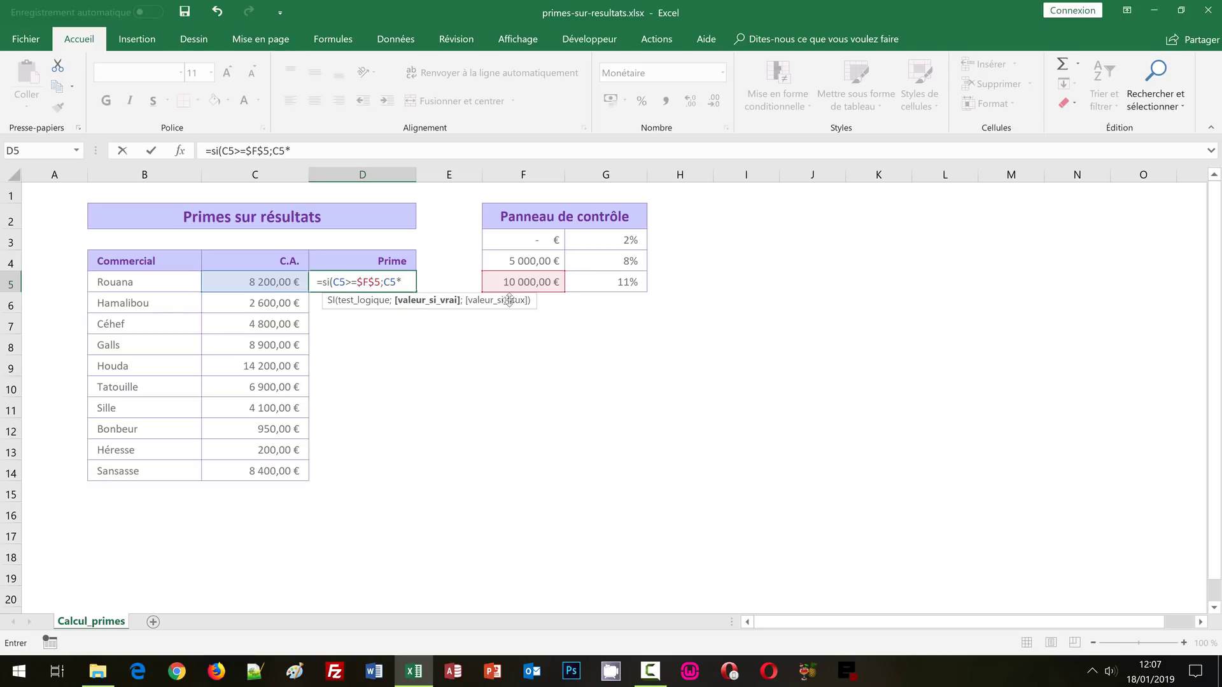
pyautogui.click(610, 281)
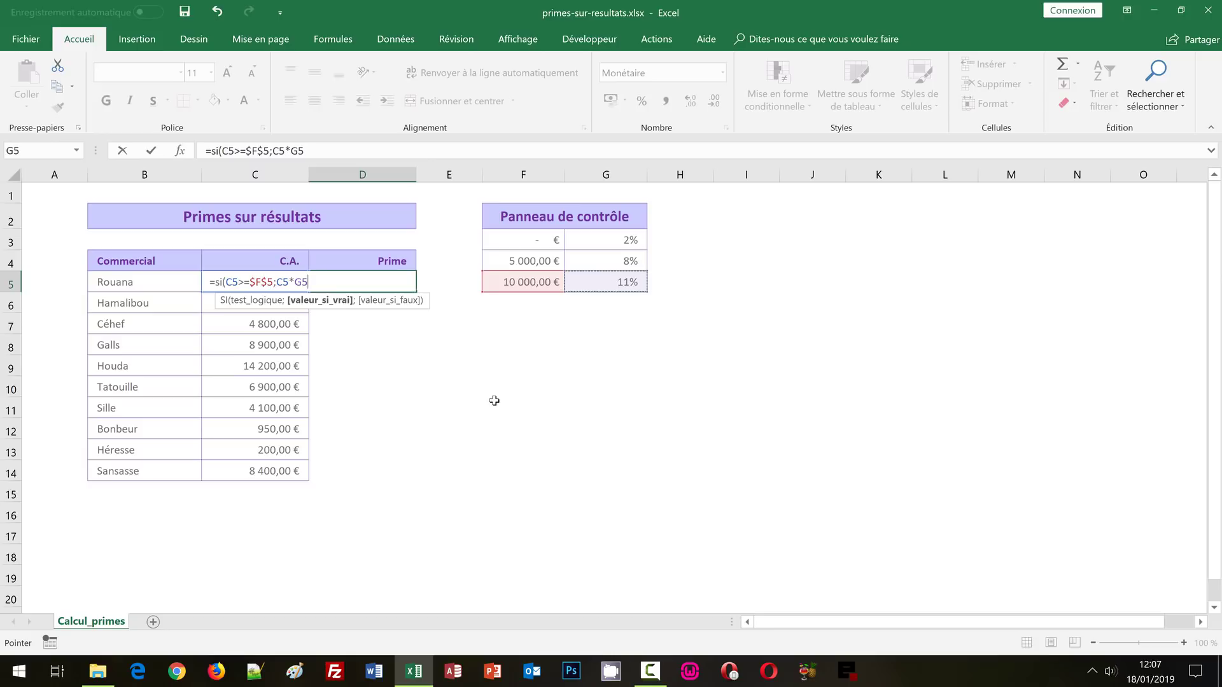
pyautogui.press('F4')
pyautogui.write('$G$5;')
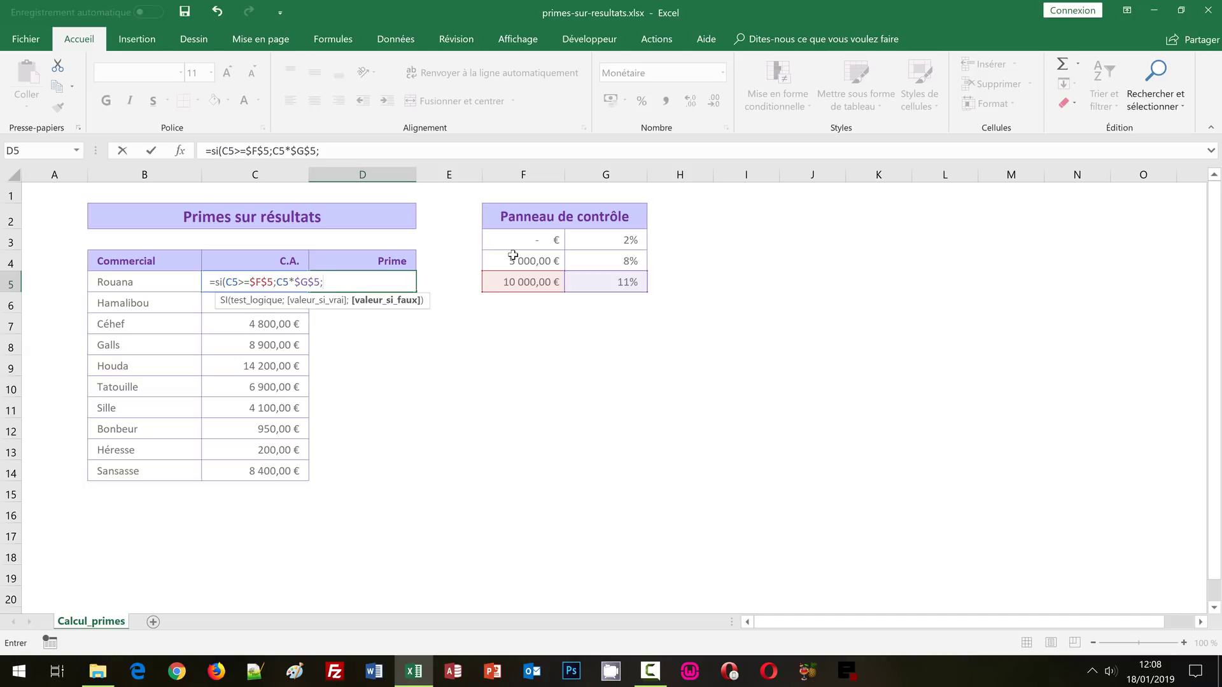
pyautogui.write('si(')
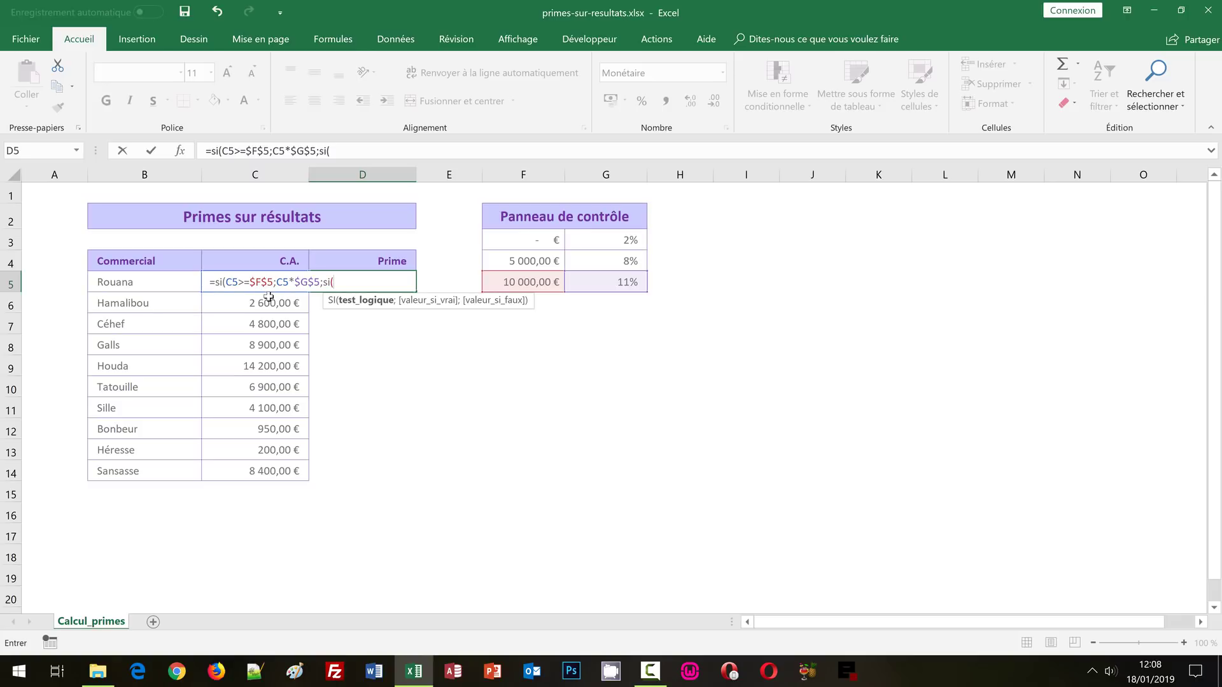
# - Add the nested test C5>=$F$4;C5*$G$4; paying 8% from the 5 000 € threshold
pyautogui.write('C5>=')
pyautogui.click(528, 261)
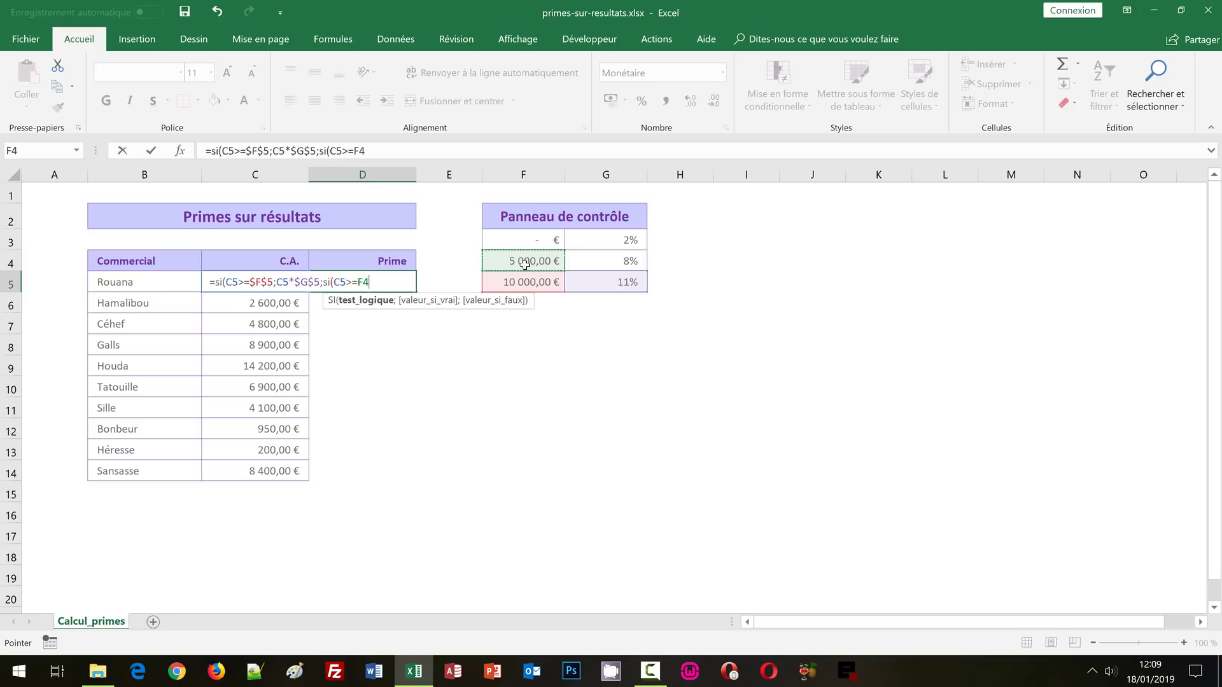
pyautogui.press('F4')
pyautogui.write('$F$4;')
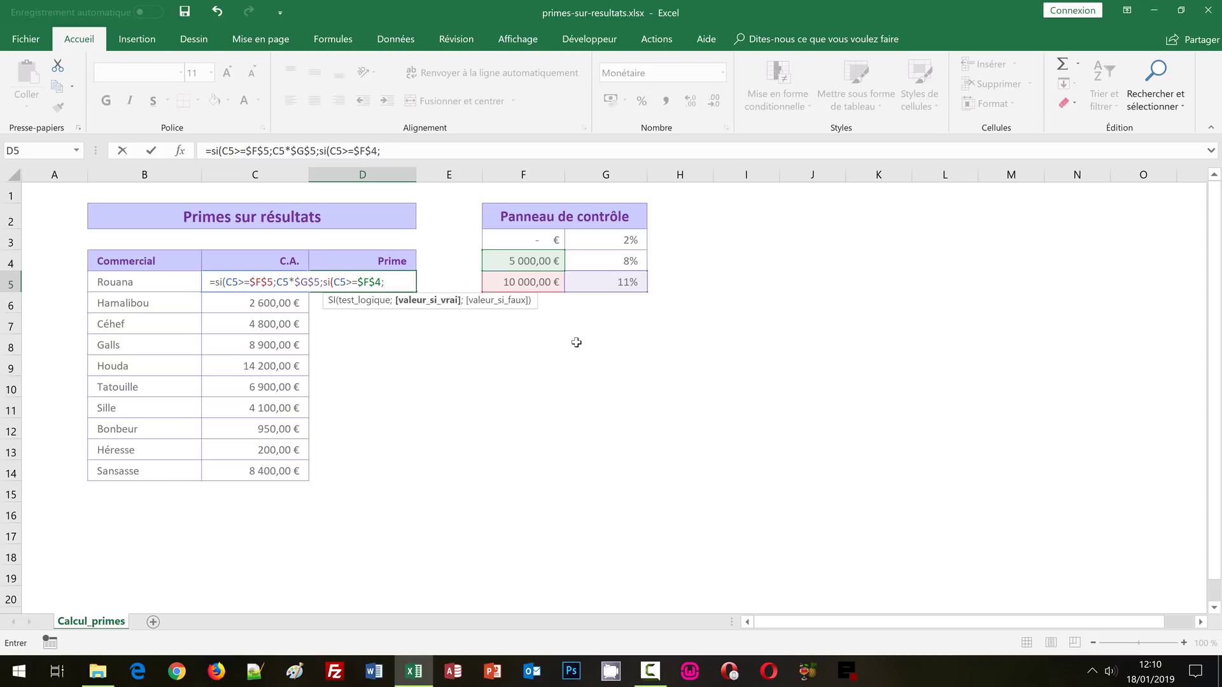
pyautogui.write('C')
pyautogui.write('*')
pyautogui.click(611, 257)
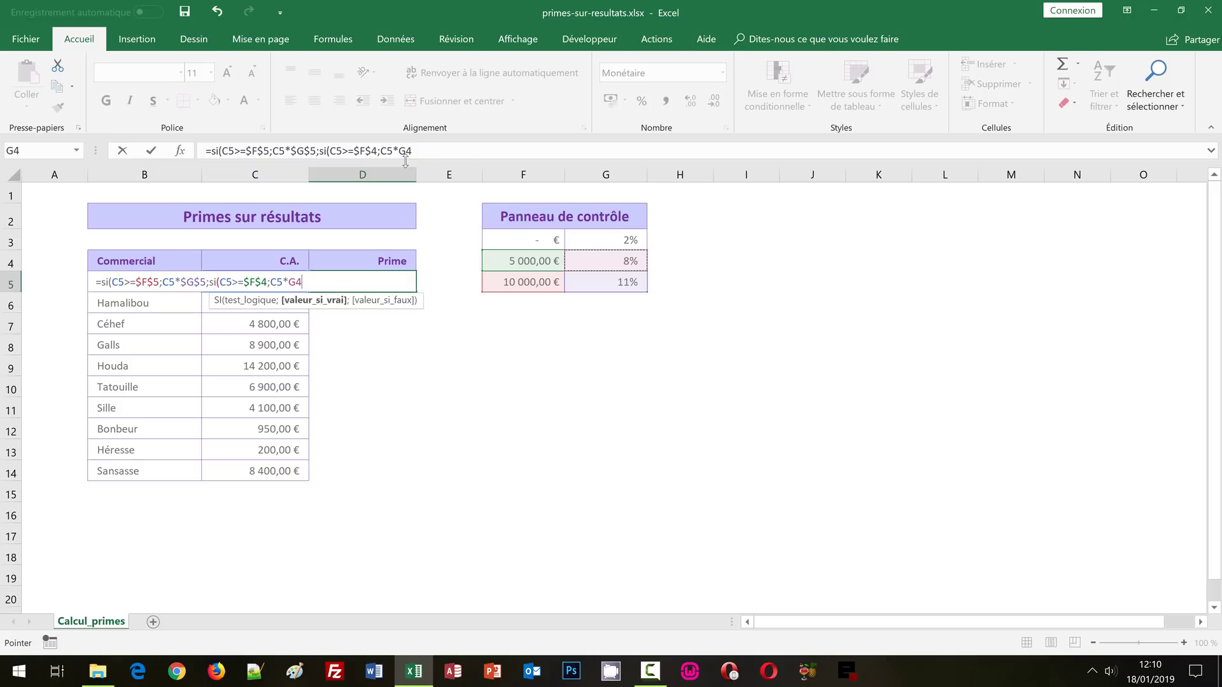
pyautogui.press('F4')
pyautogui.write('$G$4;')
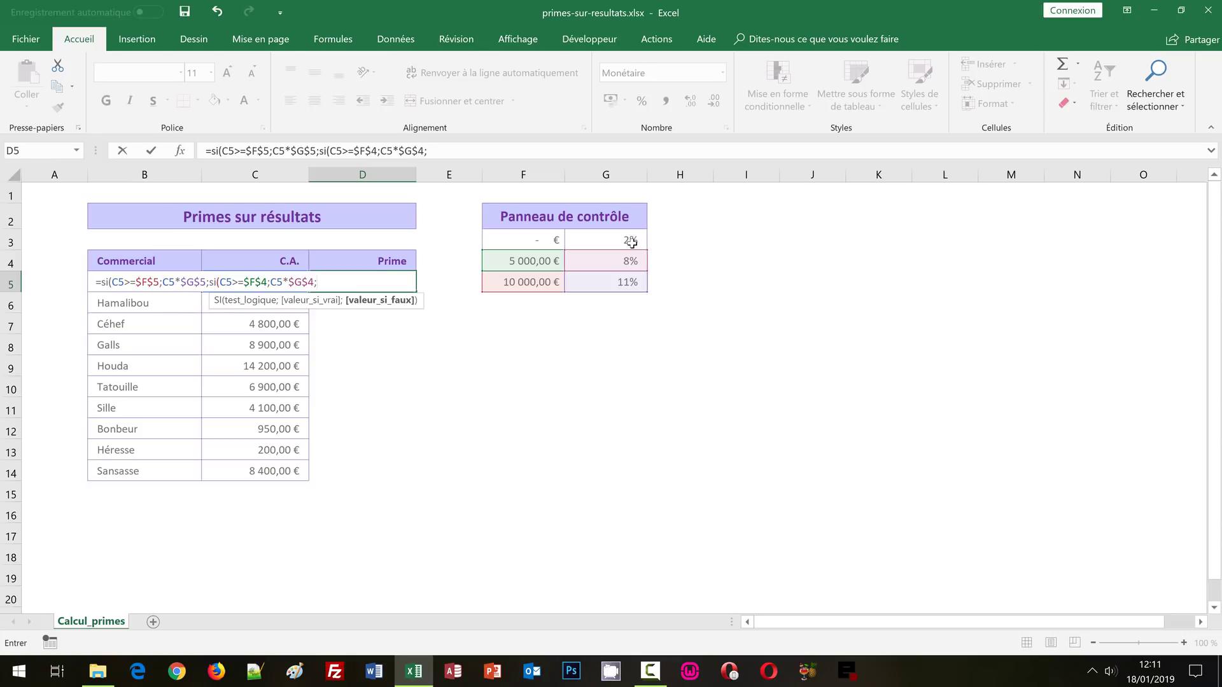
# - Close the formula with the 2% fallback C5*$G$3 and confirm, giving Rouana 656,00 €
pyautogui.write('C')
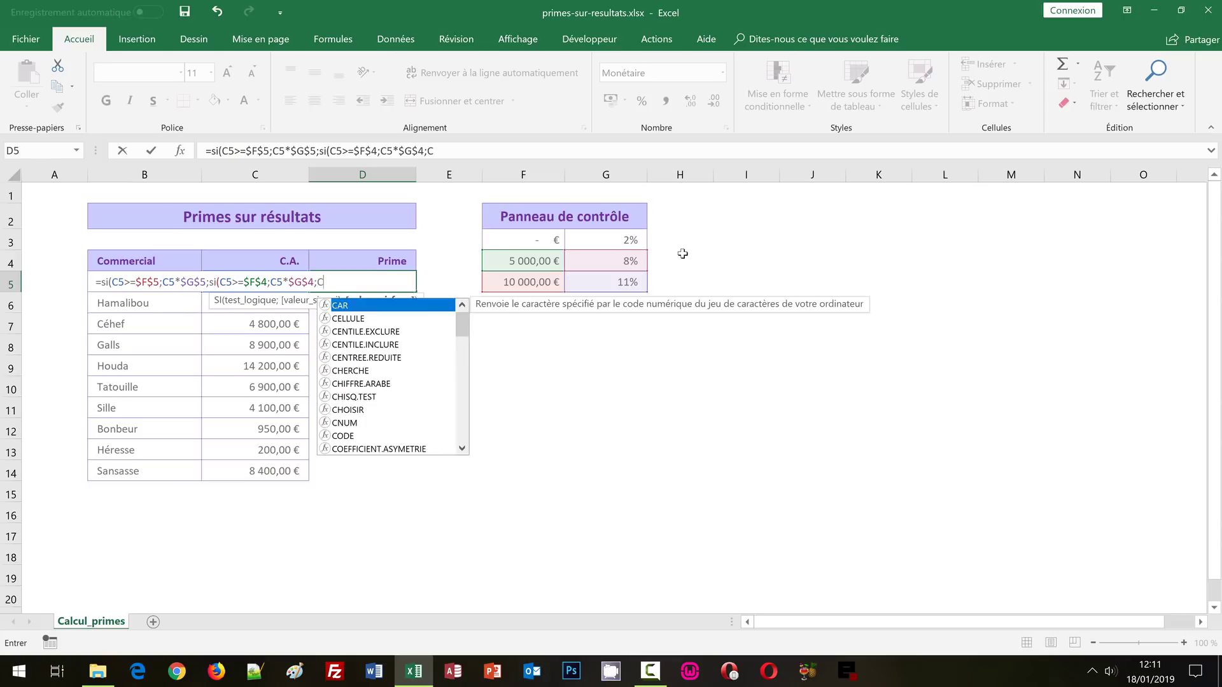
pyautogui.write('5')
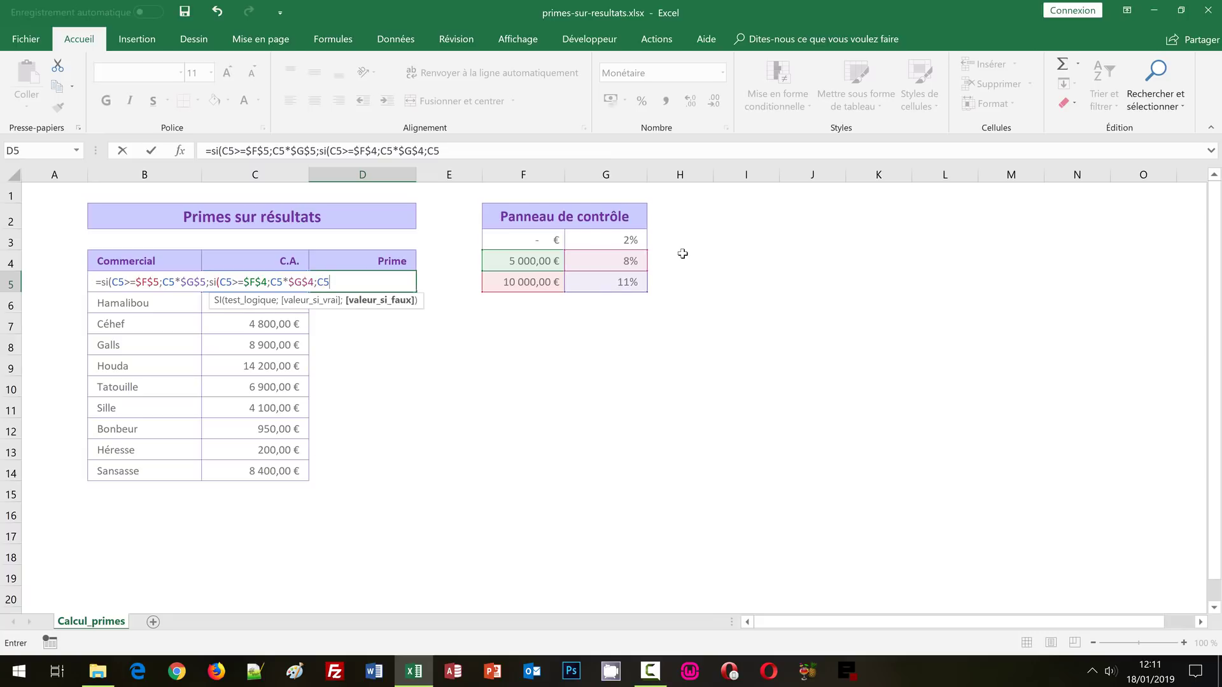
pyautogui.write('*')
pyautogui.click(610, 241)
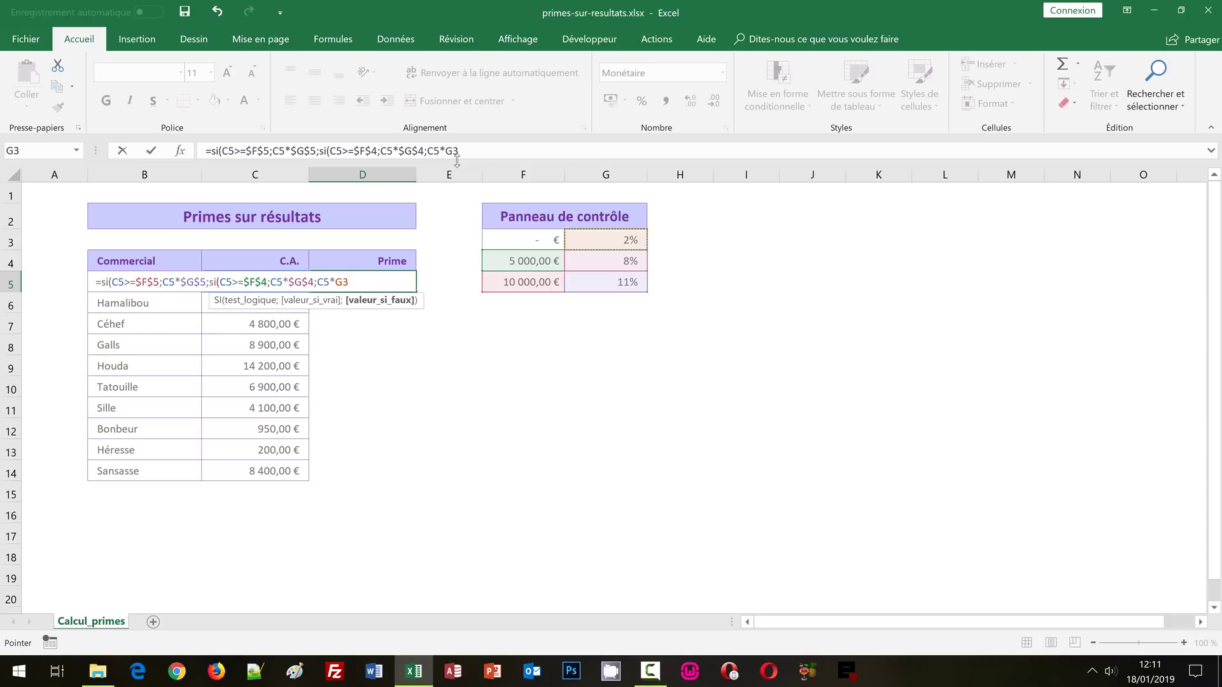
pyautogui.press('F4')
pyautogui.write(')')
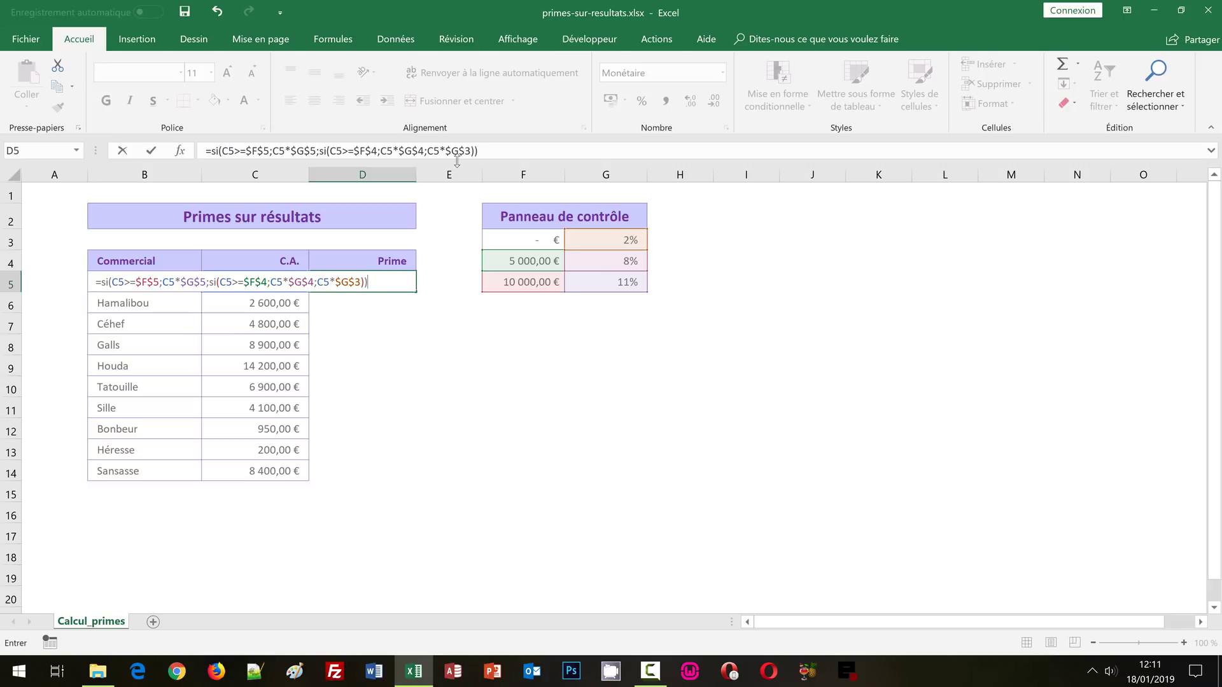
pyautogui.hotkey('ctrl', 'Return')
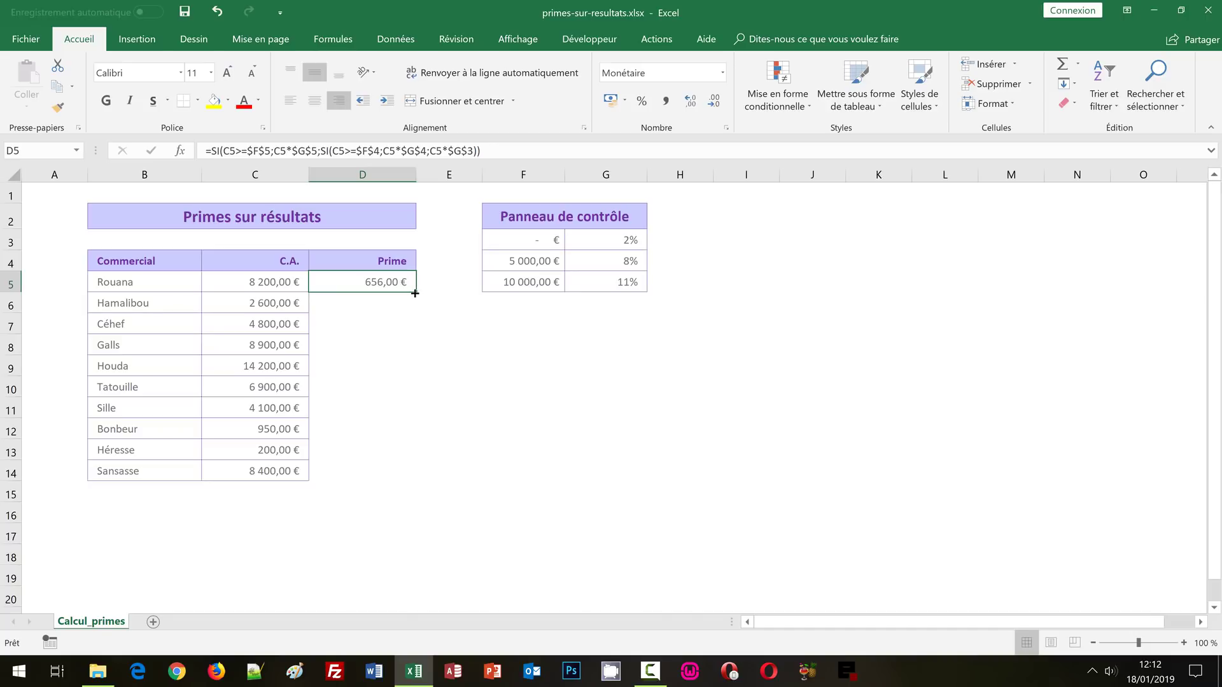
# - Fill the D5 bonus formula down to D14, yielding bonuses from 4,00 € to 1 562,00 €
pyautogui.moveTo(415, 293); pyautogui.dragTo(417, 478)
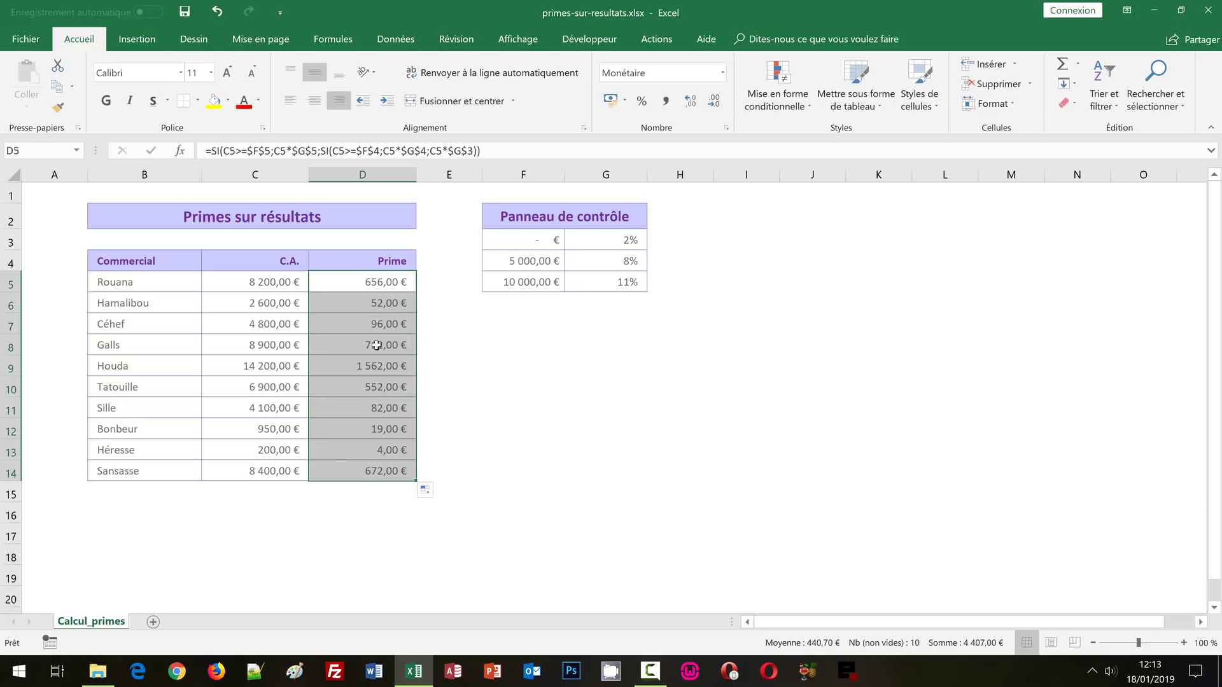
pyautogui.click(290, 325)
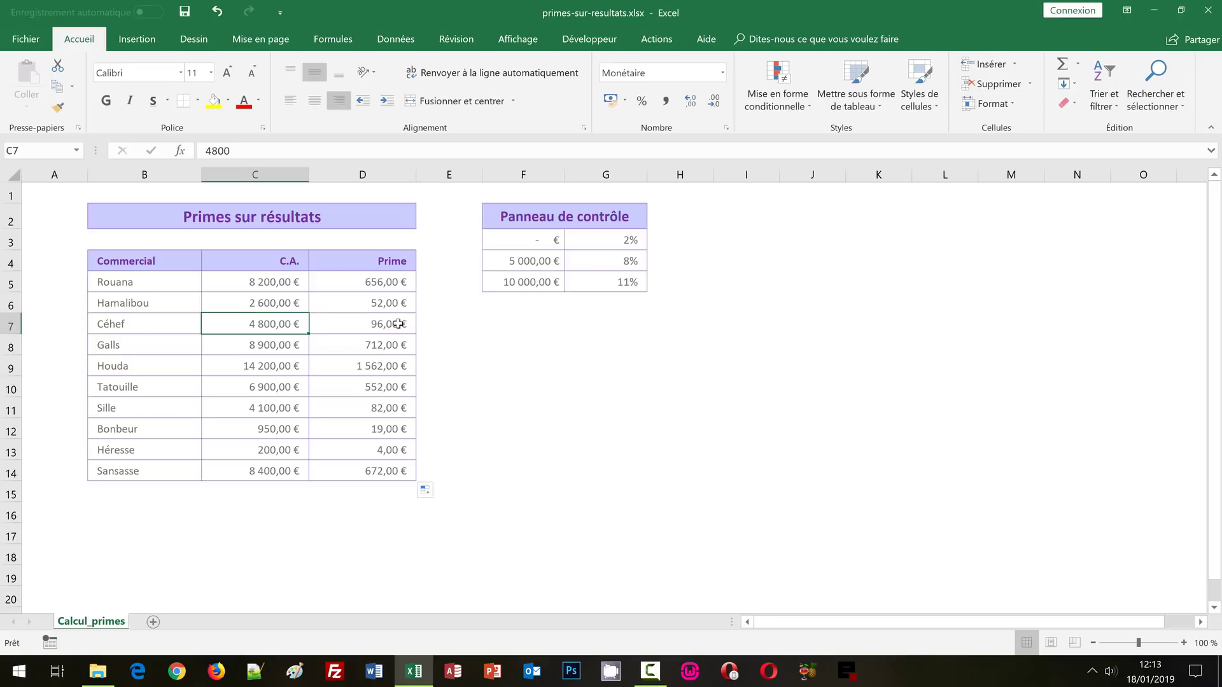
pyautogui.click(398, 324)
pyautogui.click(606, 243)
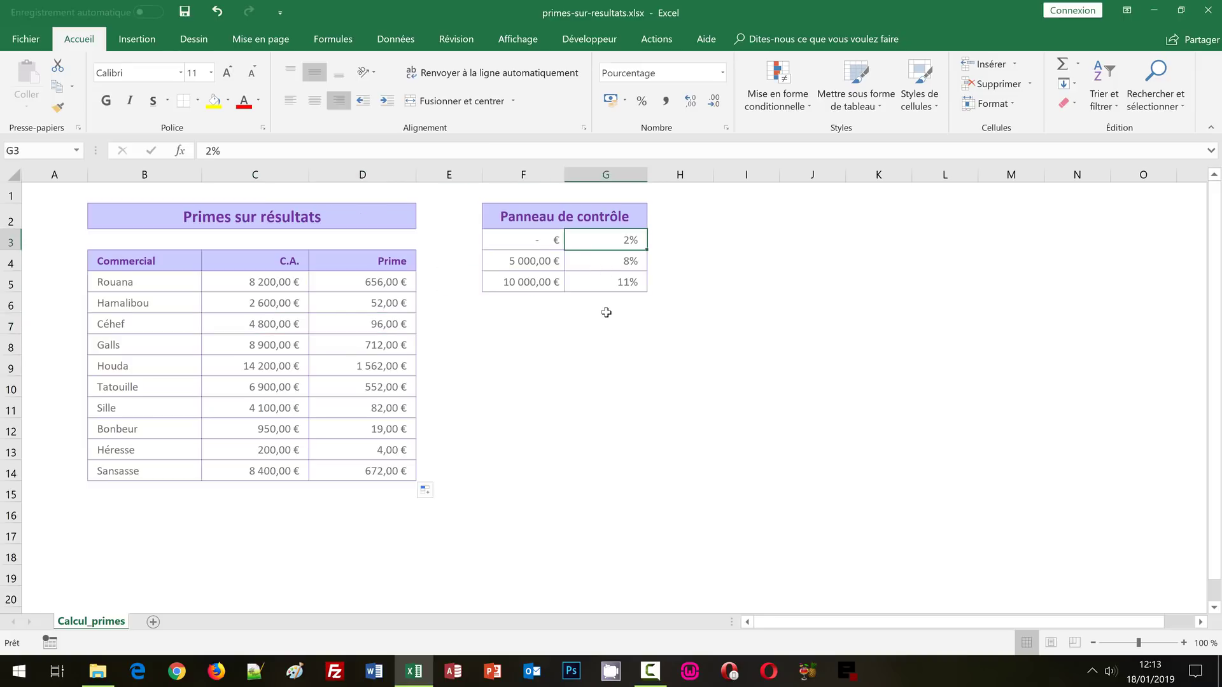
pyautogui.click(261, 346)
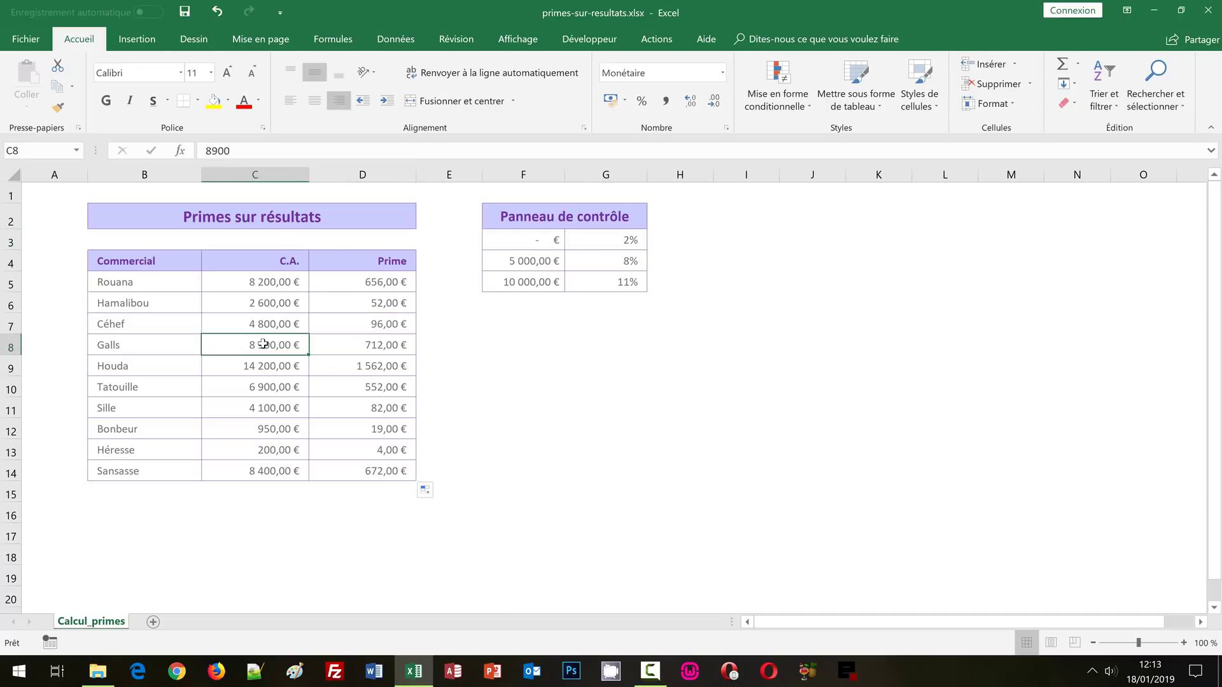
pyautogui.click(369, 353)
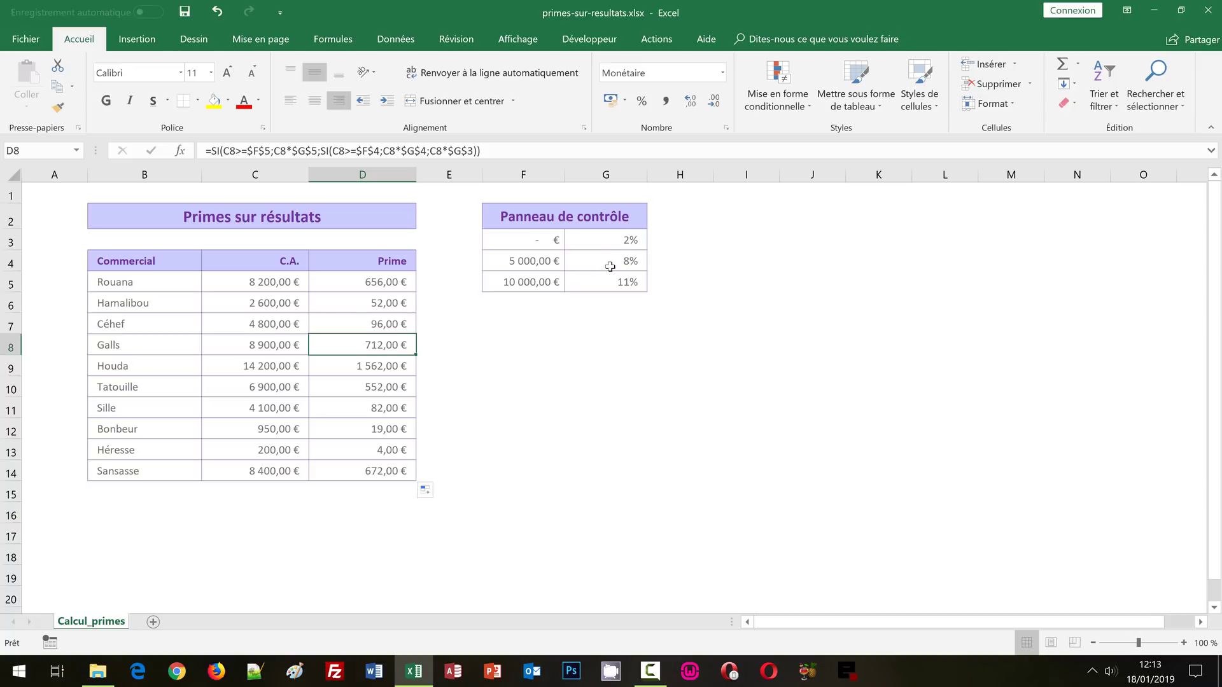
pyautogui.click(609, 267)
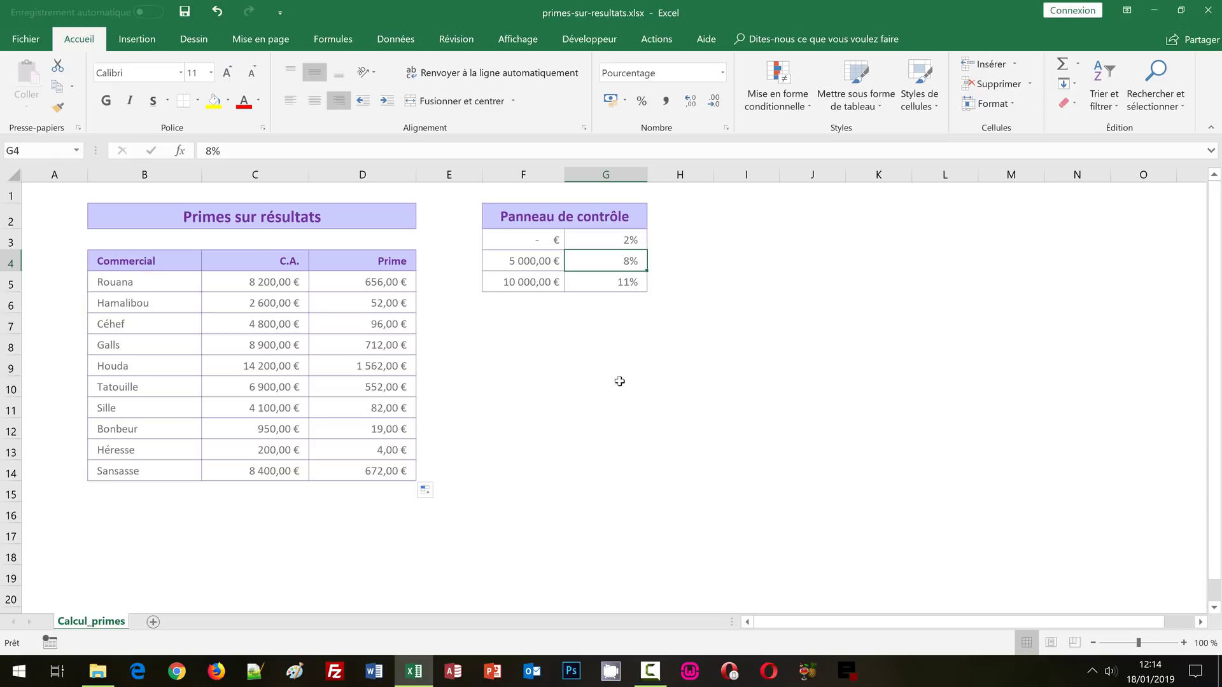
pyautogui.click(384, 470)
pyautogui.doubleClick(384, 471)
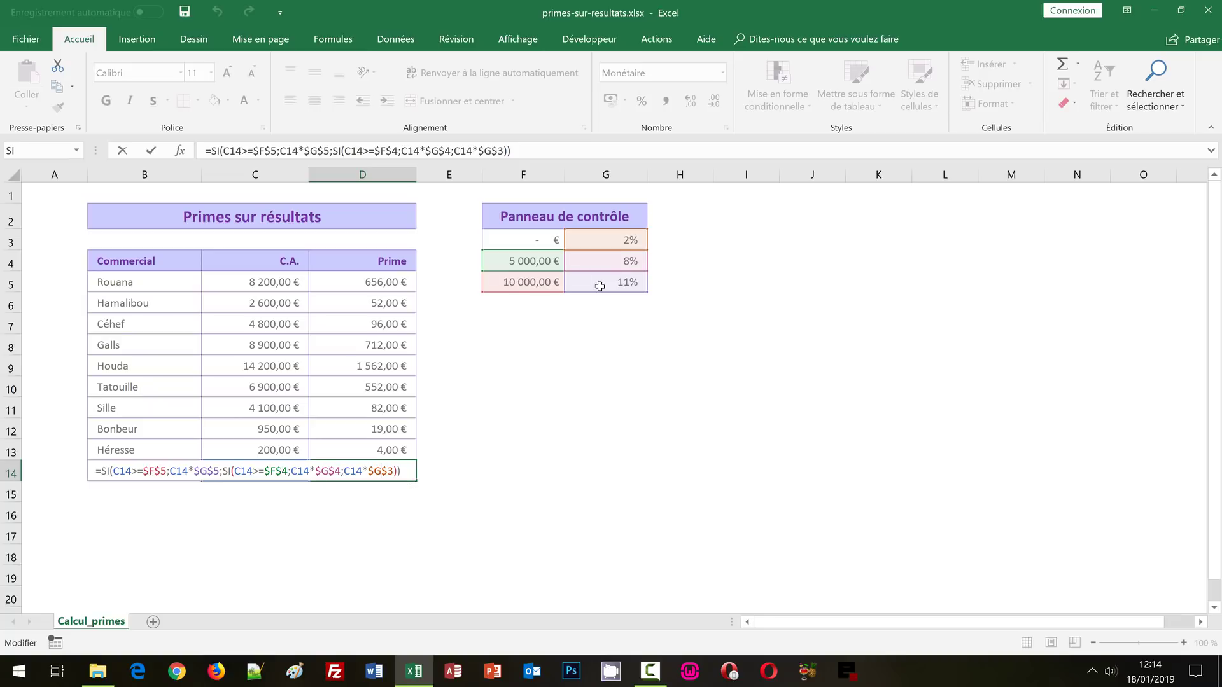
pyautogui.hotkey('ctrl', 'Return')
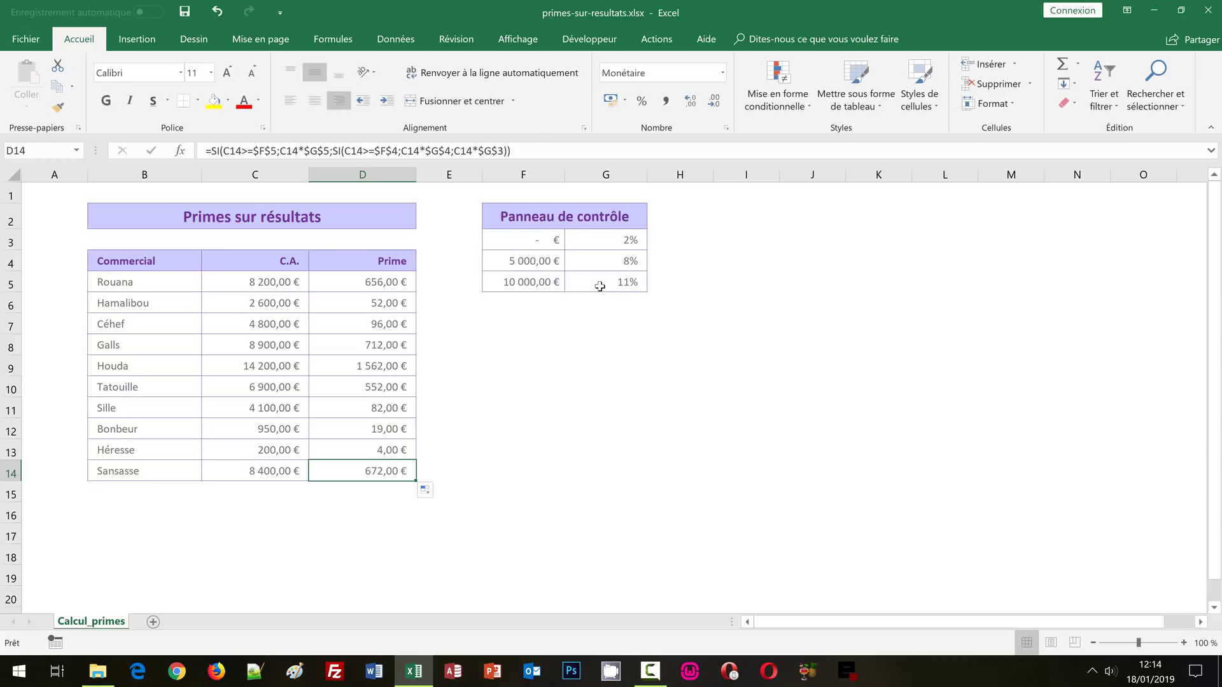
# - Change the F5 threshold to 15000, dropping the 14 200 € revenue's bonus to 1 136,00 €
pyautogui.click(551, 285)
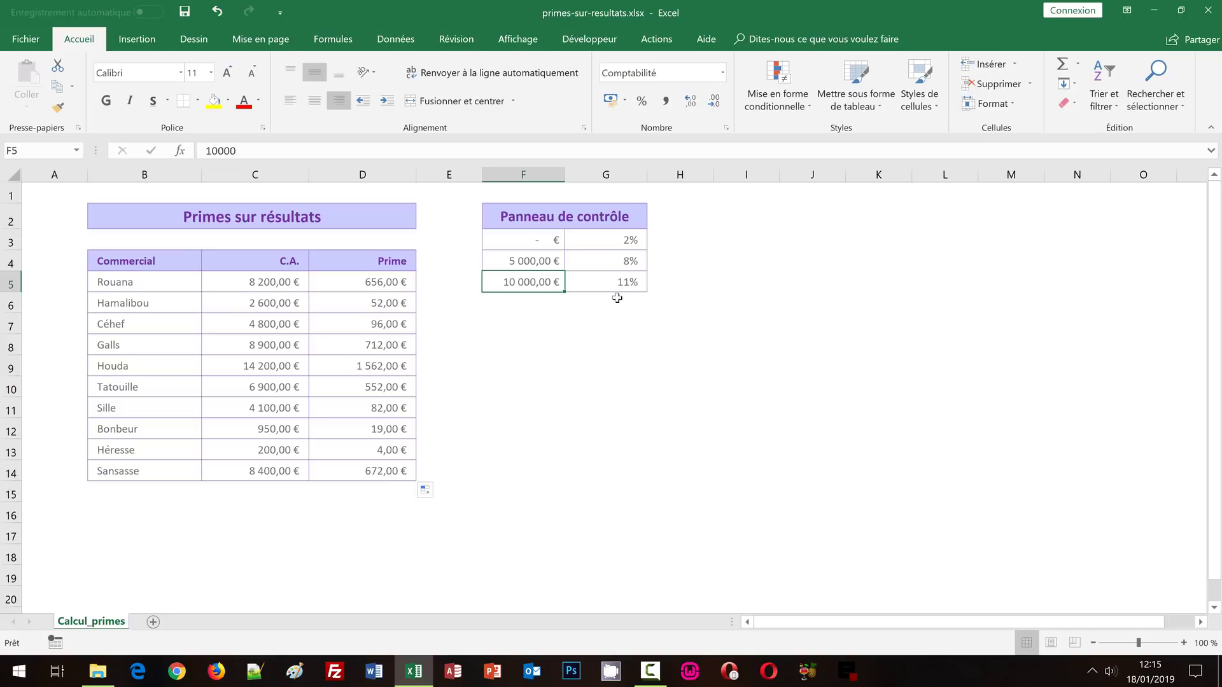
pyautogui.write('15000')
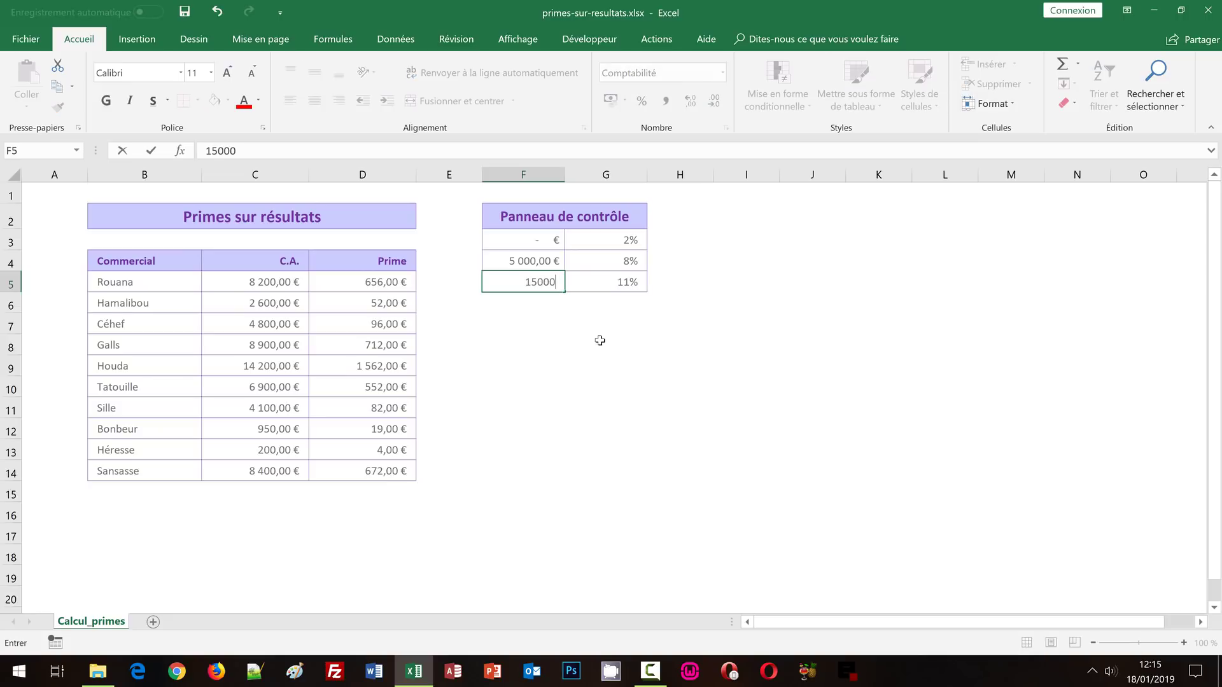
pyautogui.hotkey('ctrl', 'Return')
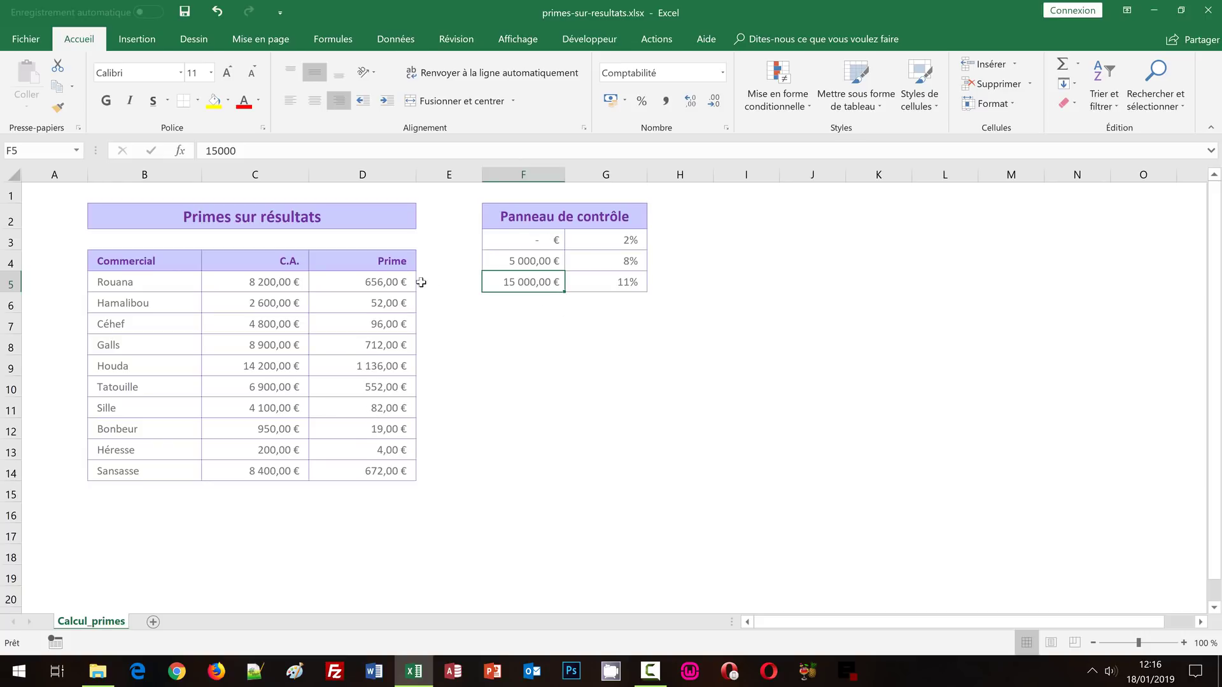
pyautogui.click(393, 288)
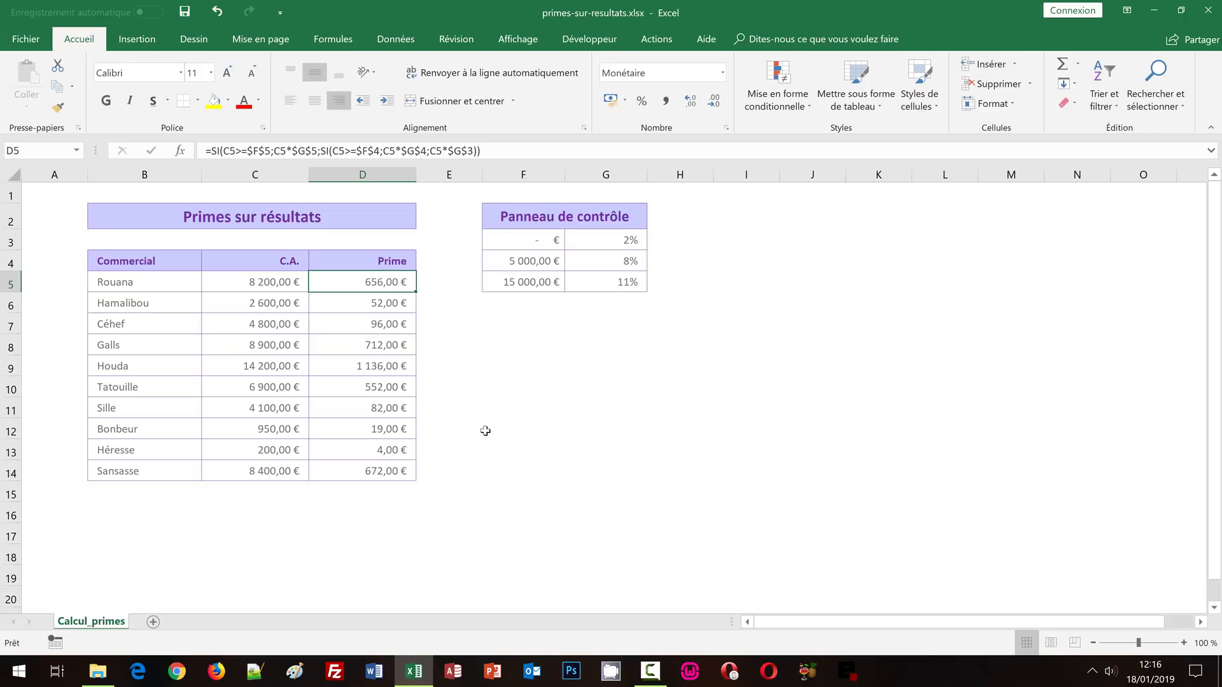
pyautogui.click(277, 282)
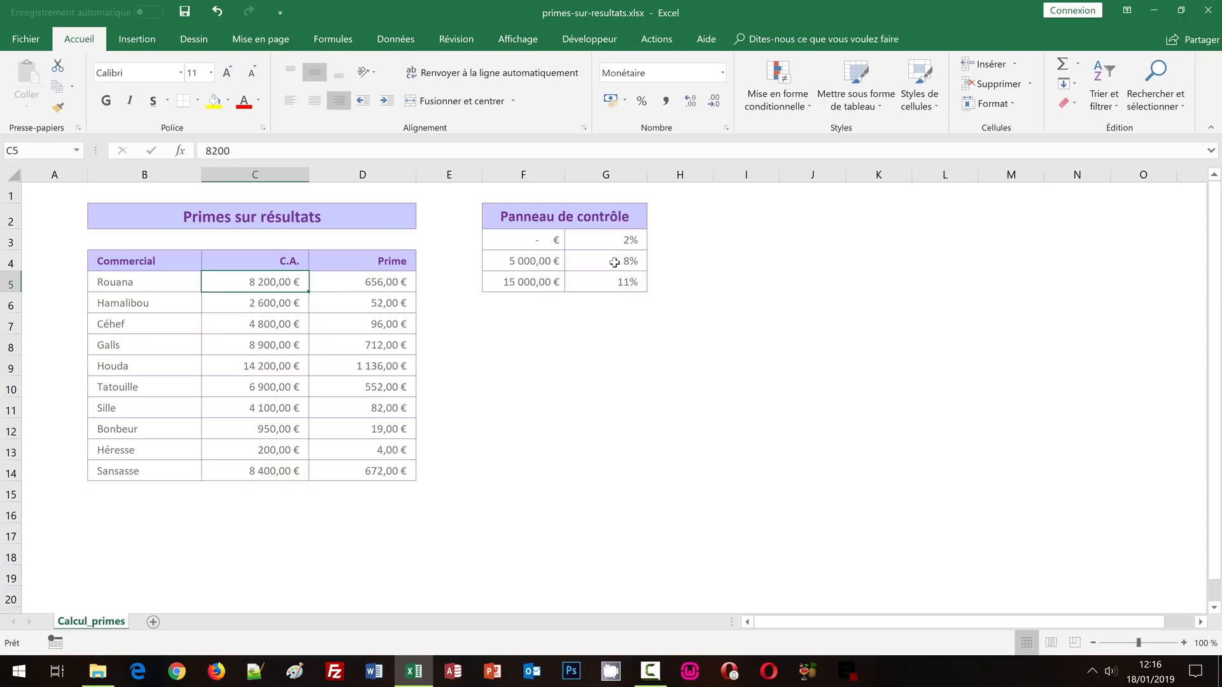
pyautogui.moveTo(548, 237); pyautogui.dragTo(626, 280)
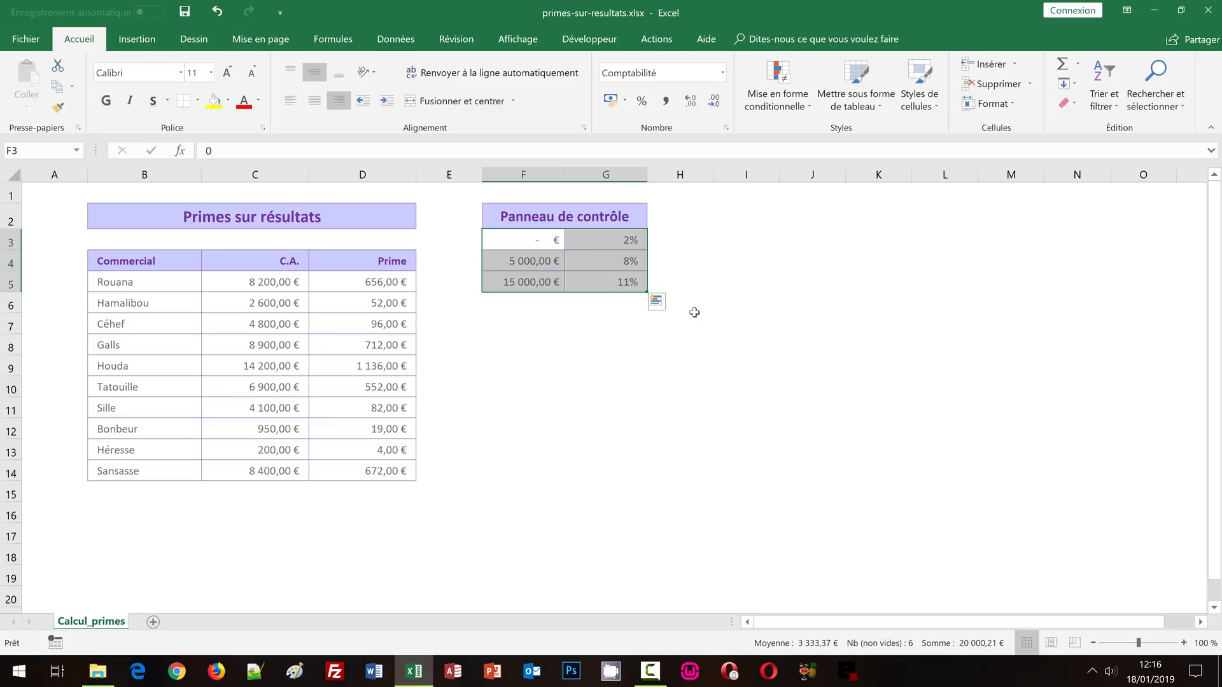
pyautogui.click(531, 263)
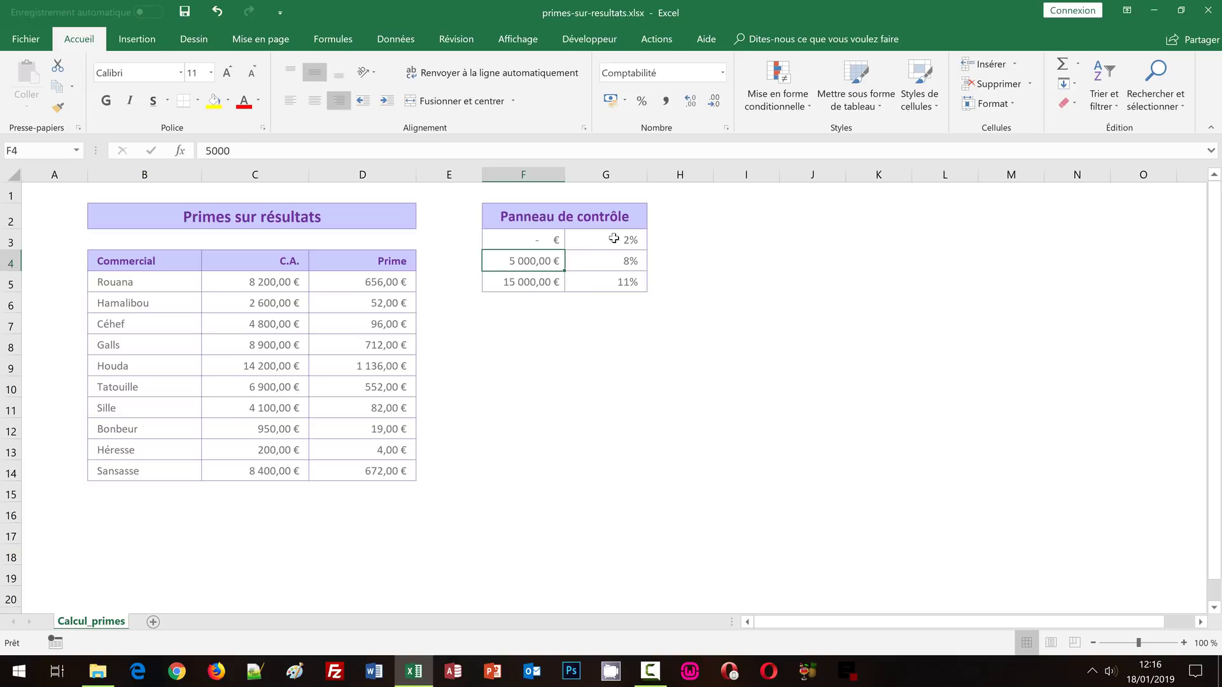
pyautogui.moveTo(608, 237); pyautogui.dragTo(607, 276)
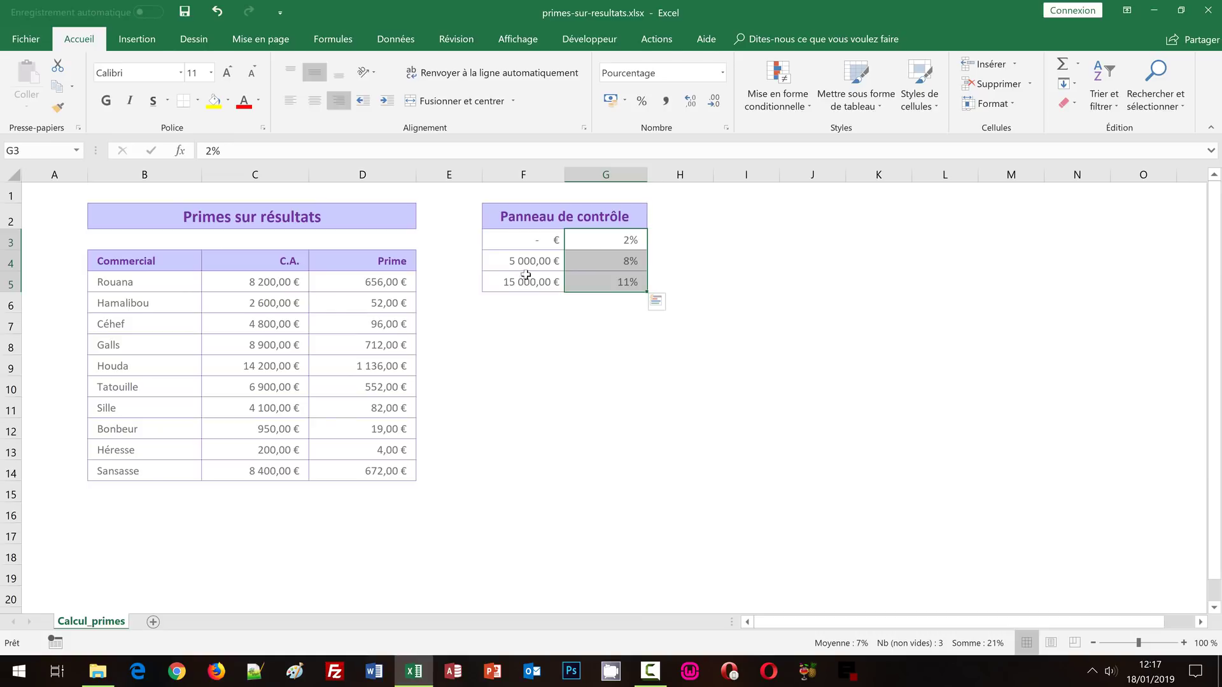
pyautogui.click(532, 244)
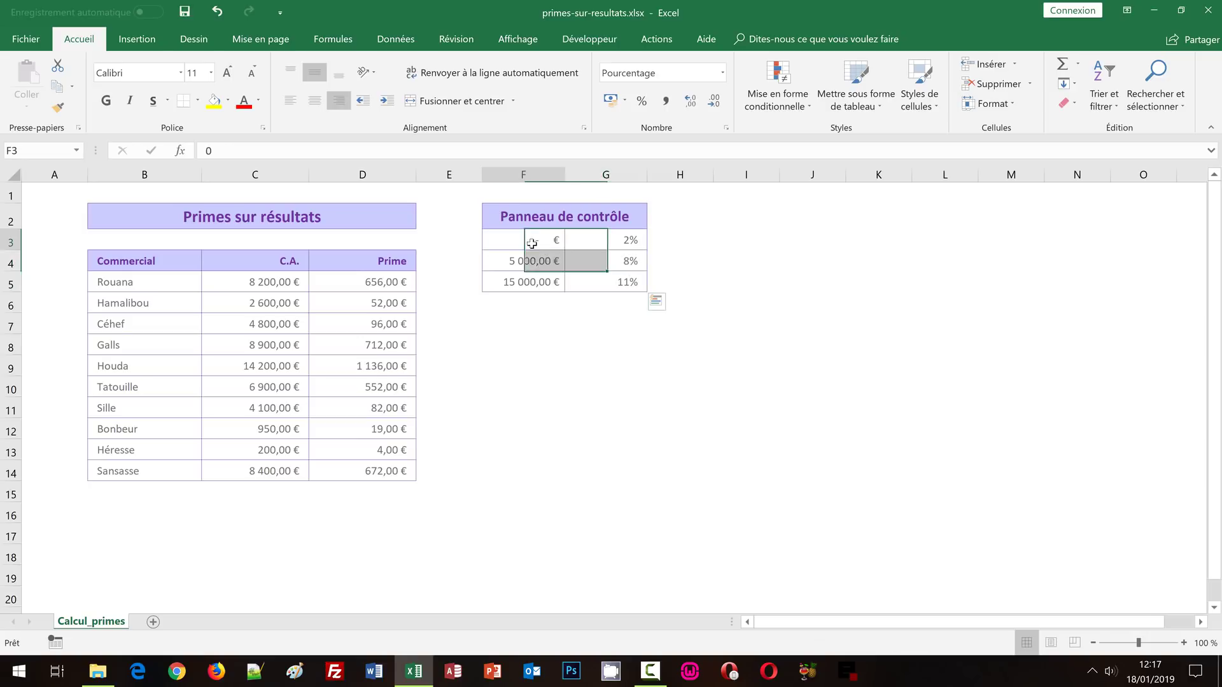
pyautogui.click(278, 290)
pyautogui.click(521, 267)
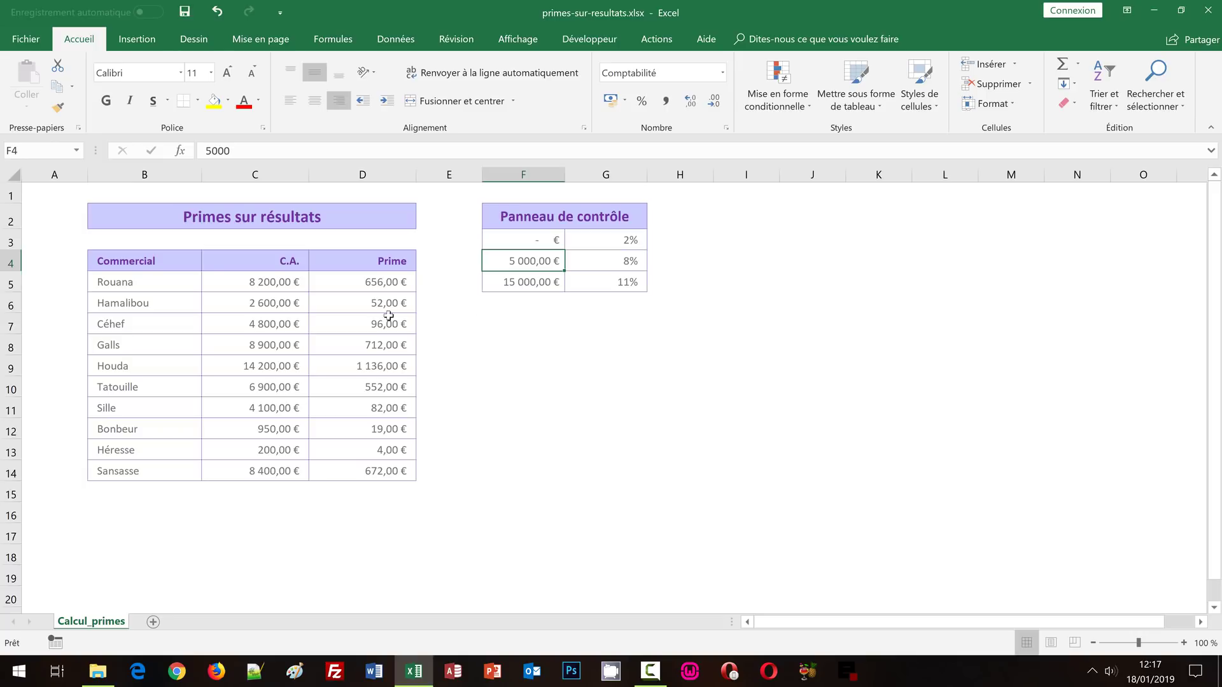
pyautogui.moveTo(381, 281); pyautogui.dragTo(392, 474)
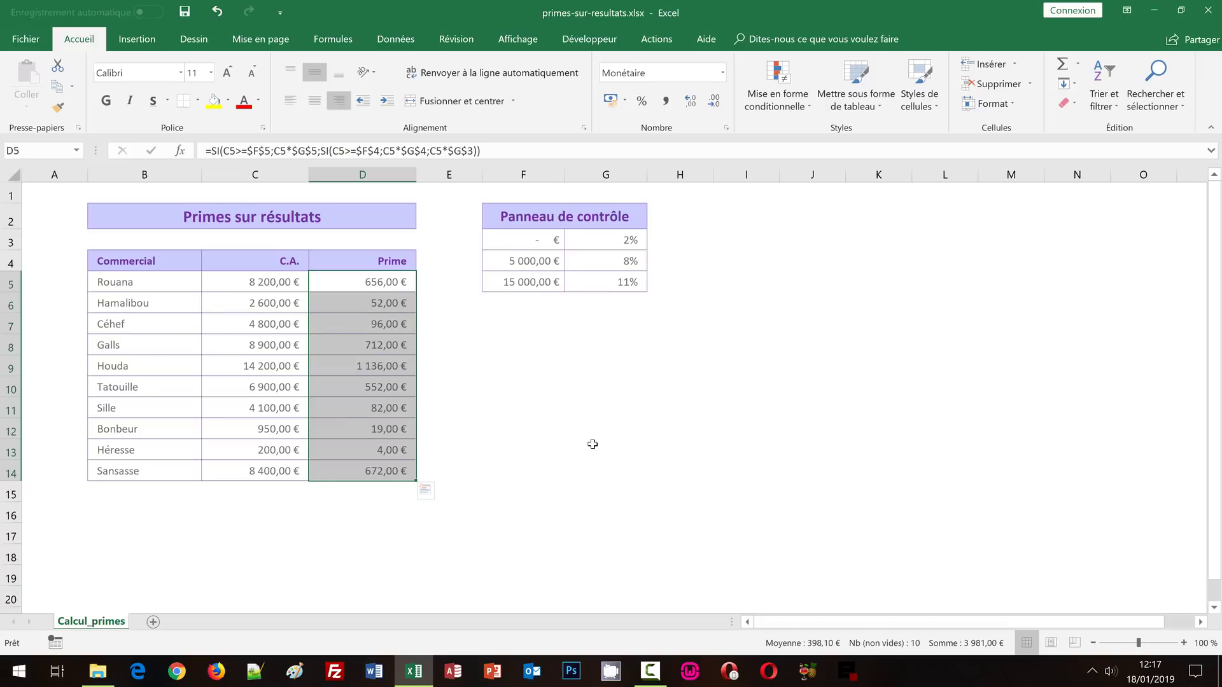
# - Delete the D5:D14 bonus values and start a new formula with = in D5
pyautogui.press('Delete')
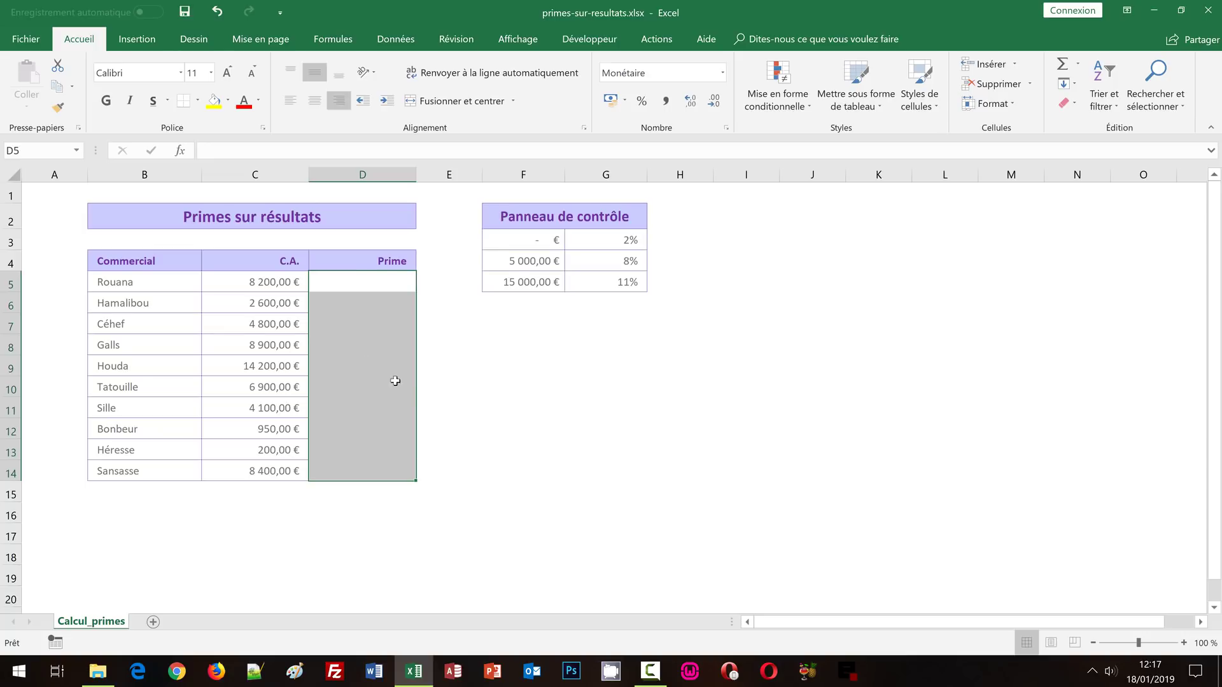
pyautogui.click(368, 283)
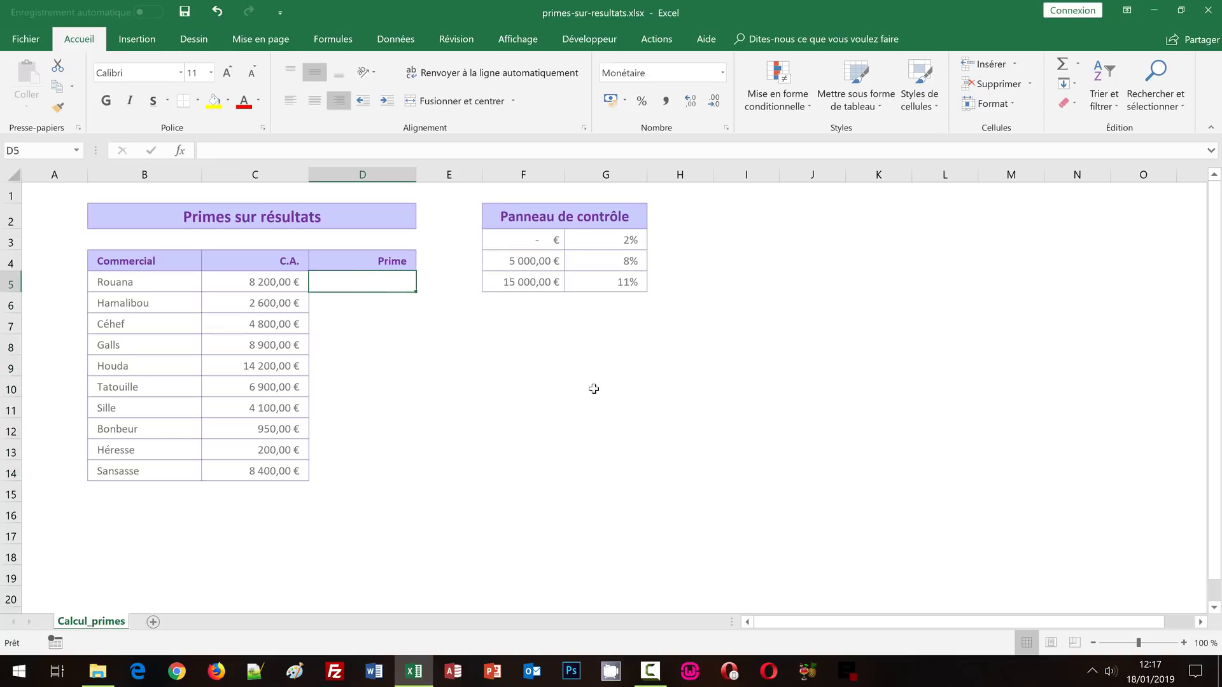
pyautogui.write('=')
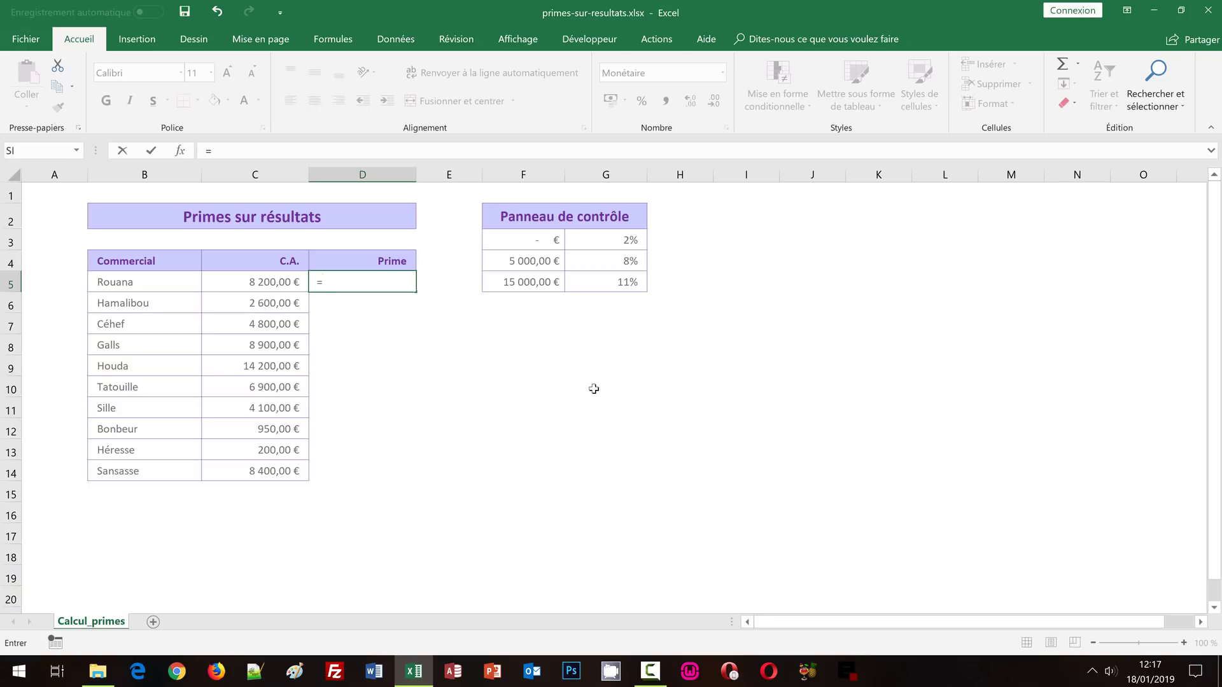
# - Begin =recherchev(C5; in D5 with Rouana's C.A. as the lookup value
pyautogui.write('re')
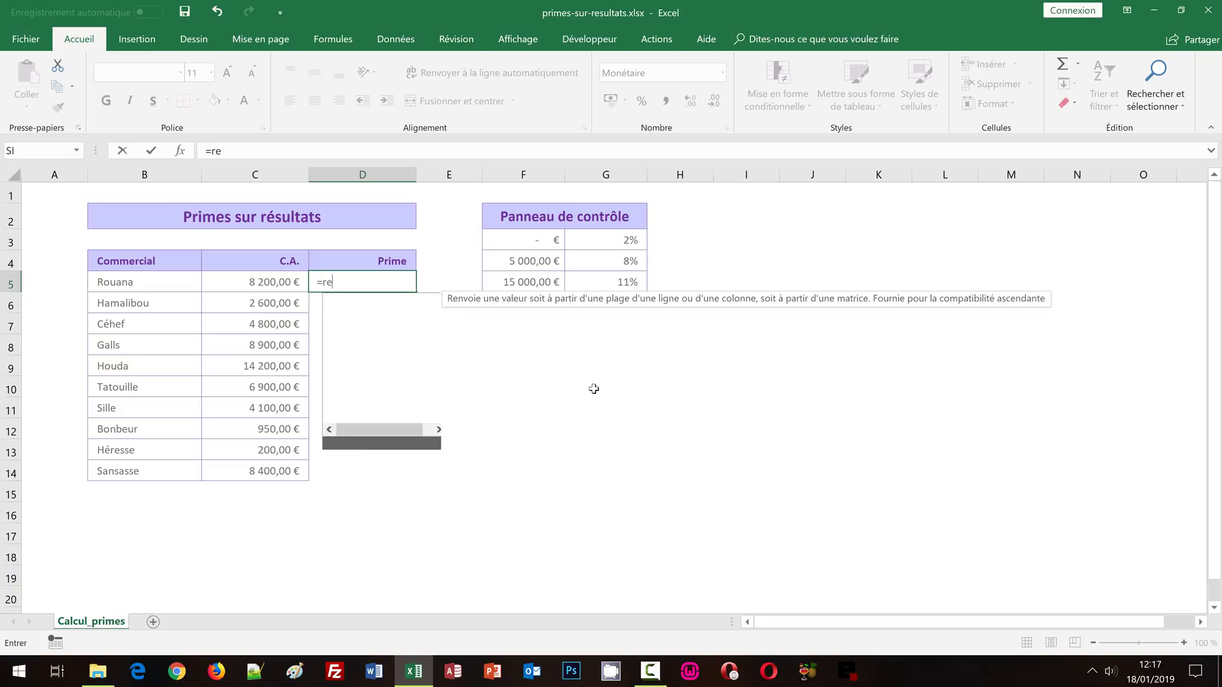
pyautogui.write('cherche')
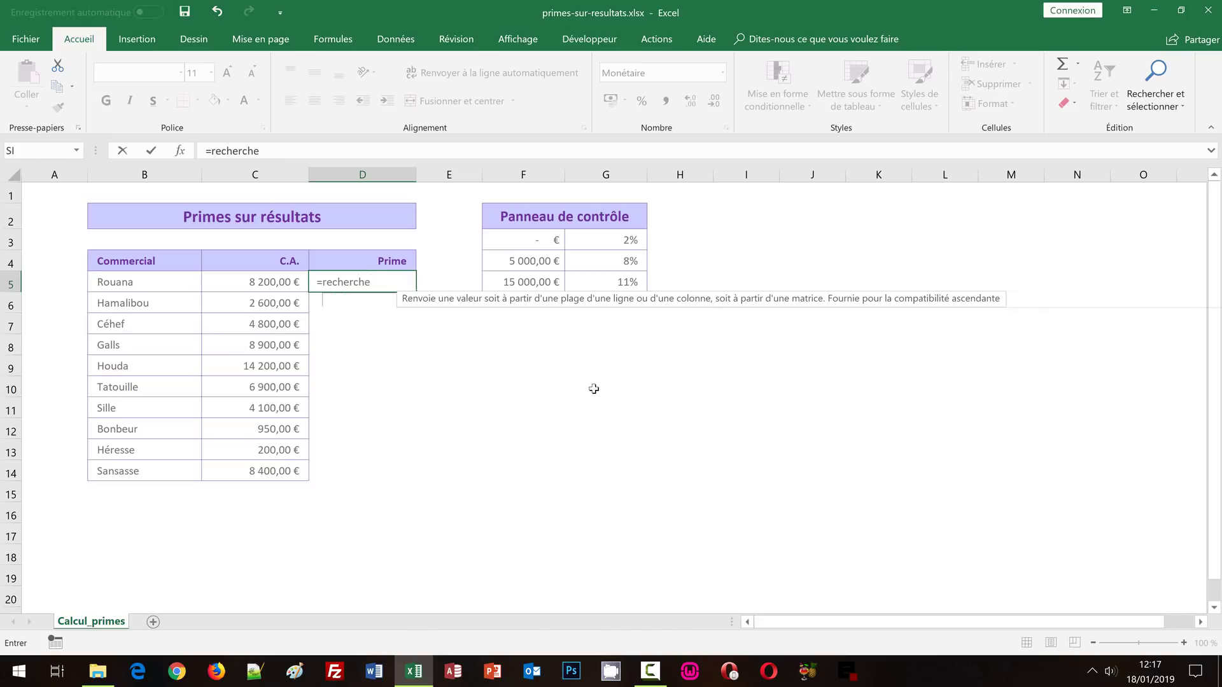
pyautogui.write('v')
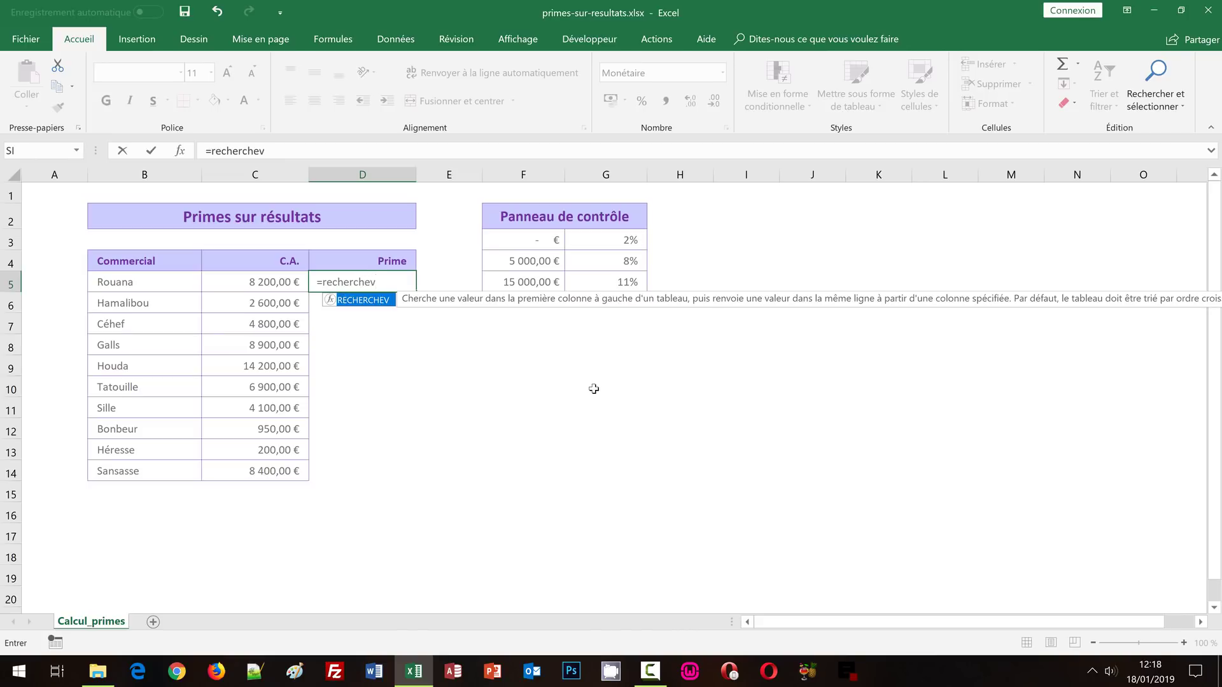
pyautogui.write('(')
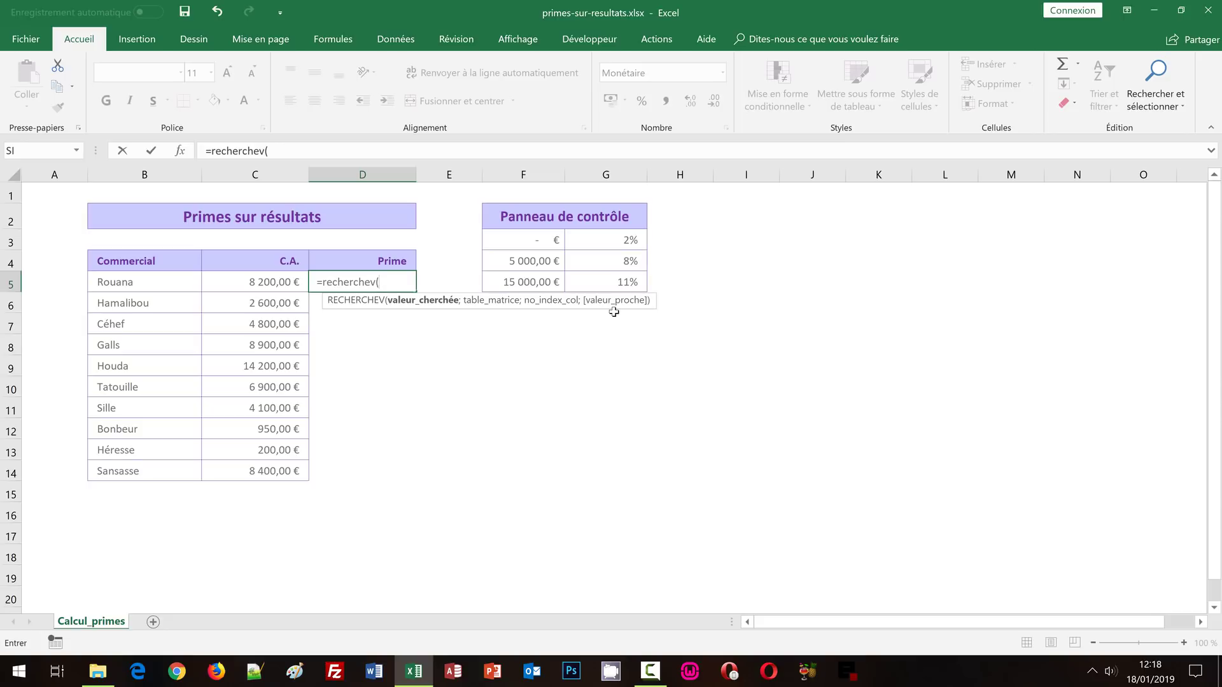
pyautogui.click(263, 282)
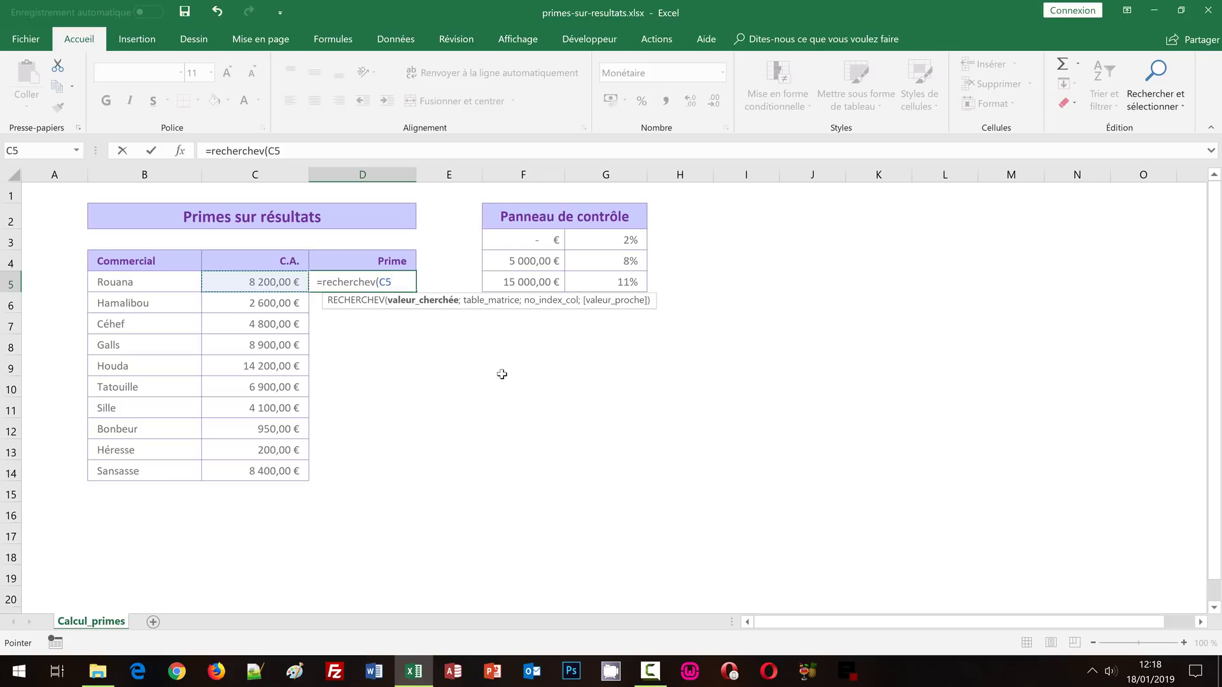
pyautogui.write(';')
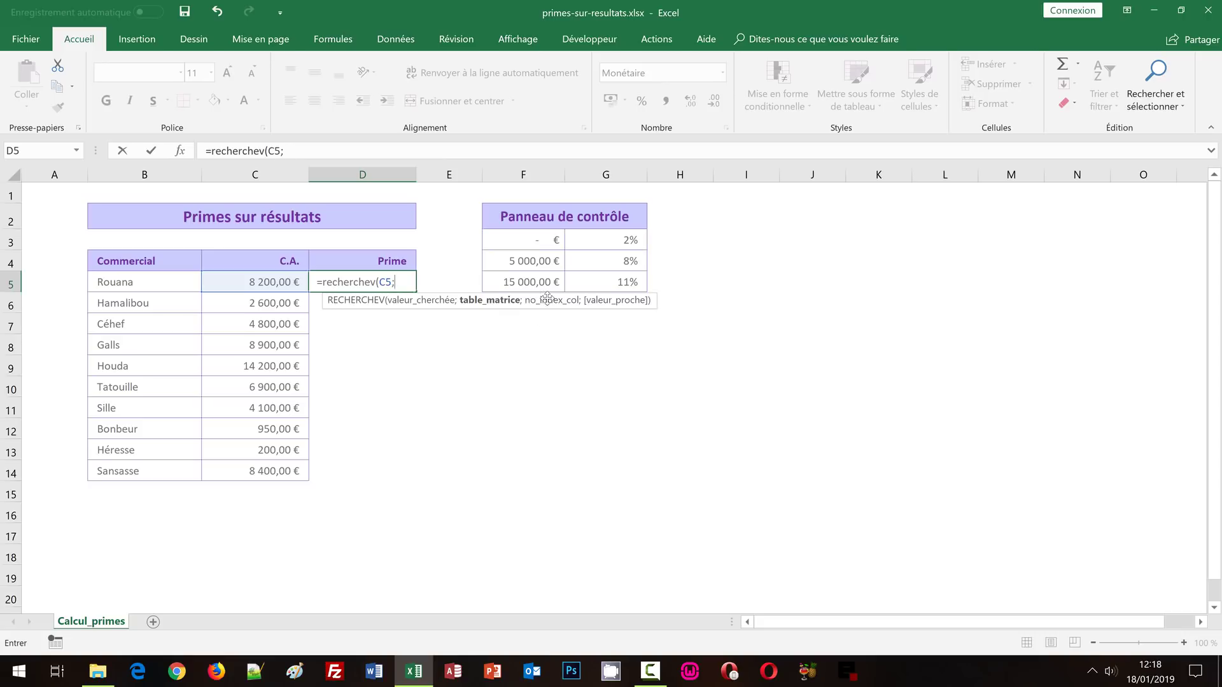
# - Add the locked lookup table $F$3:$G$5 and its second column to D5's VLOOKUP
pyautogui.click(540, 244)
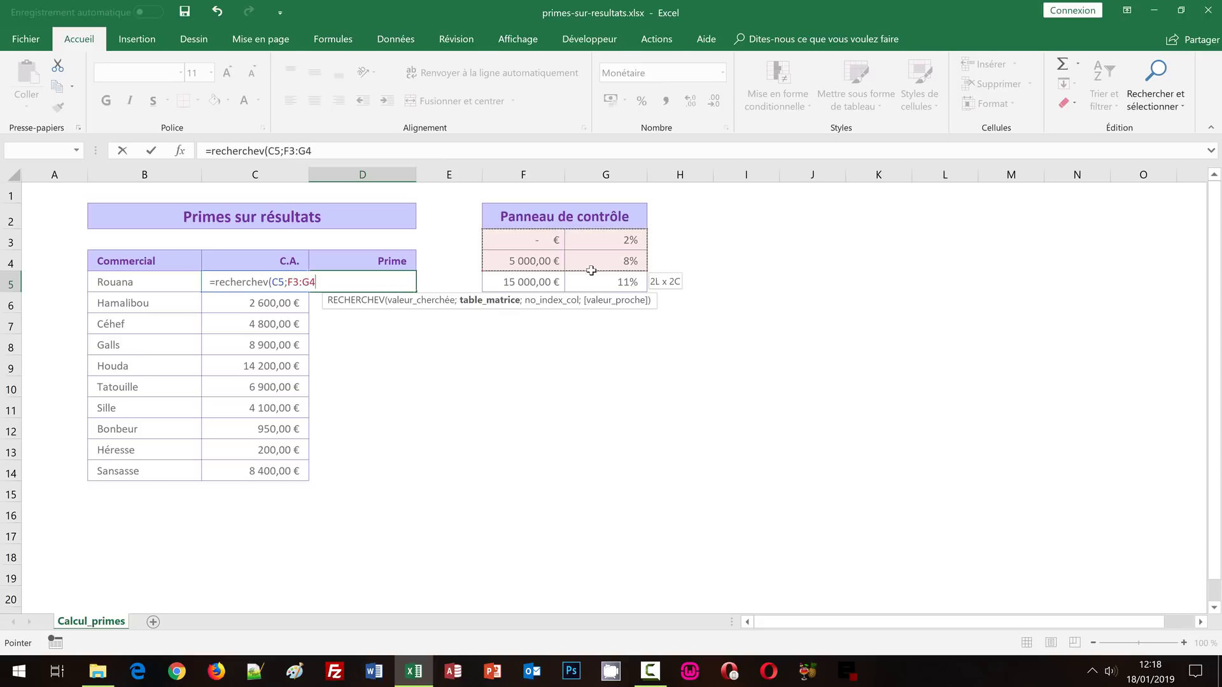
pyautogui.moveTo(540, 244); pyautogui.dragTo(599, 284)
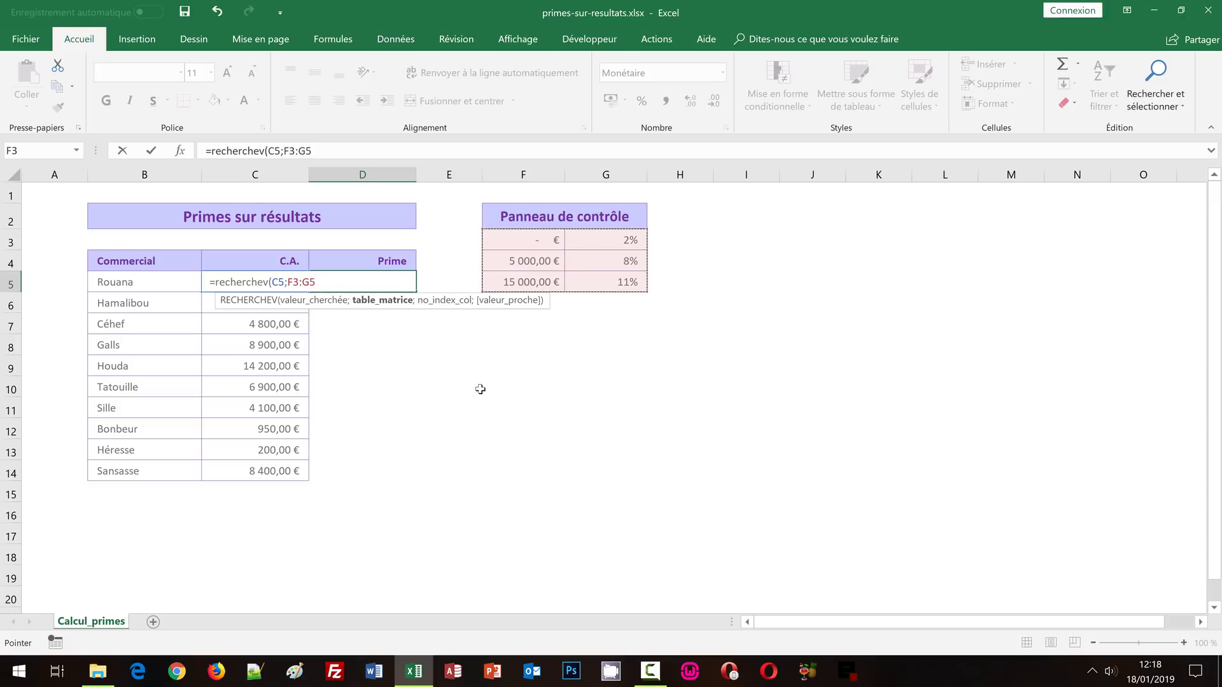
pyautogui.press('F4')
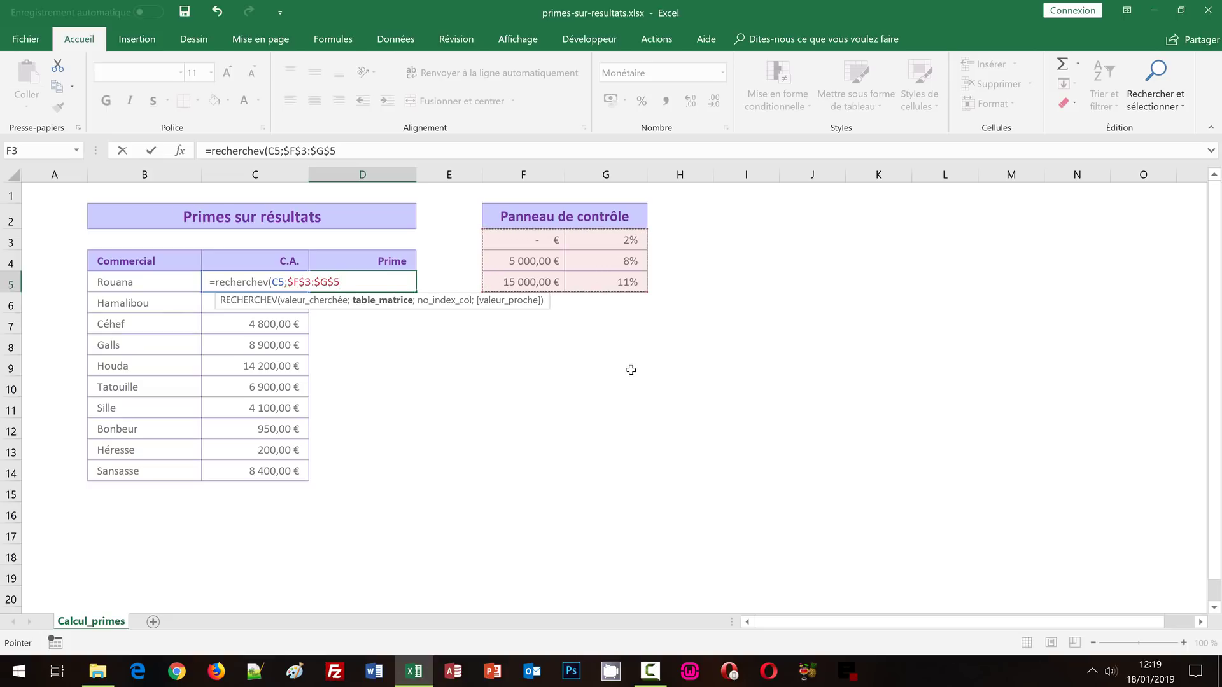
pyautogui.write(';2')
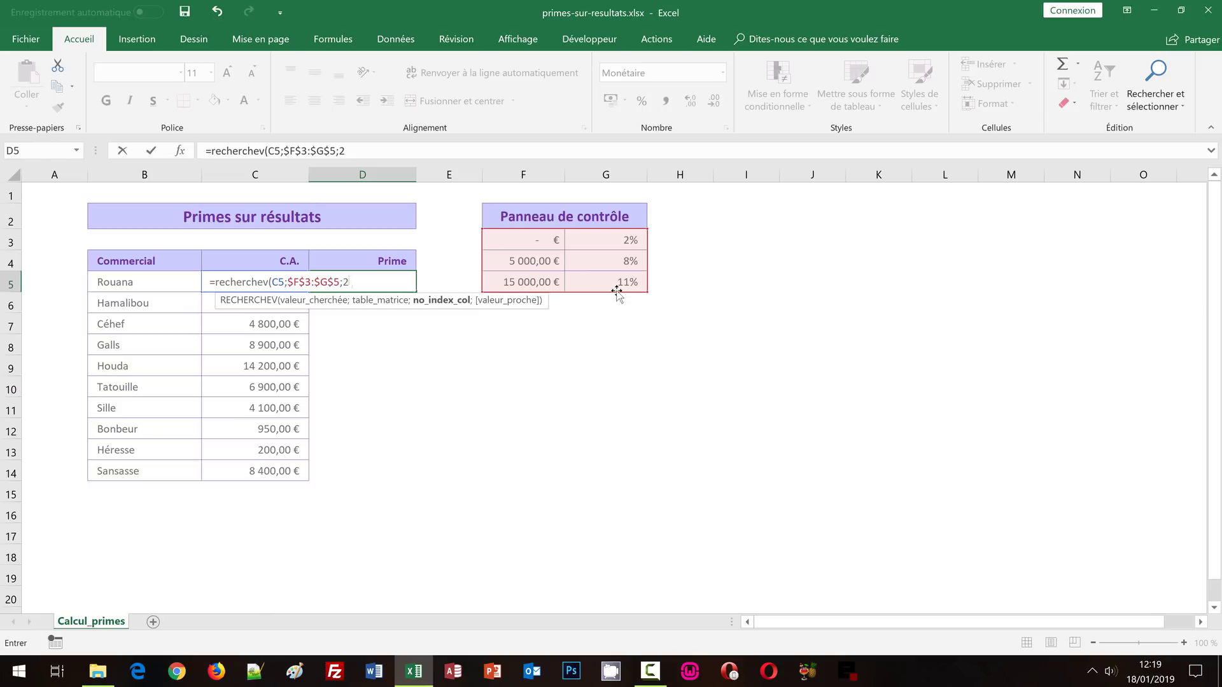
# - Finish D5 as =RECHERCHEV(C5;$F$3:$G$5;2;VRAI)*C5, giving Rouana a 656,00 € bonus
pyautogui.write(';')
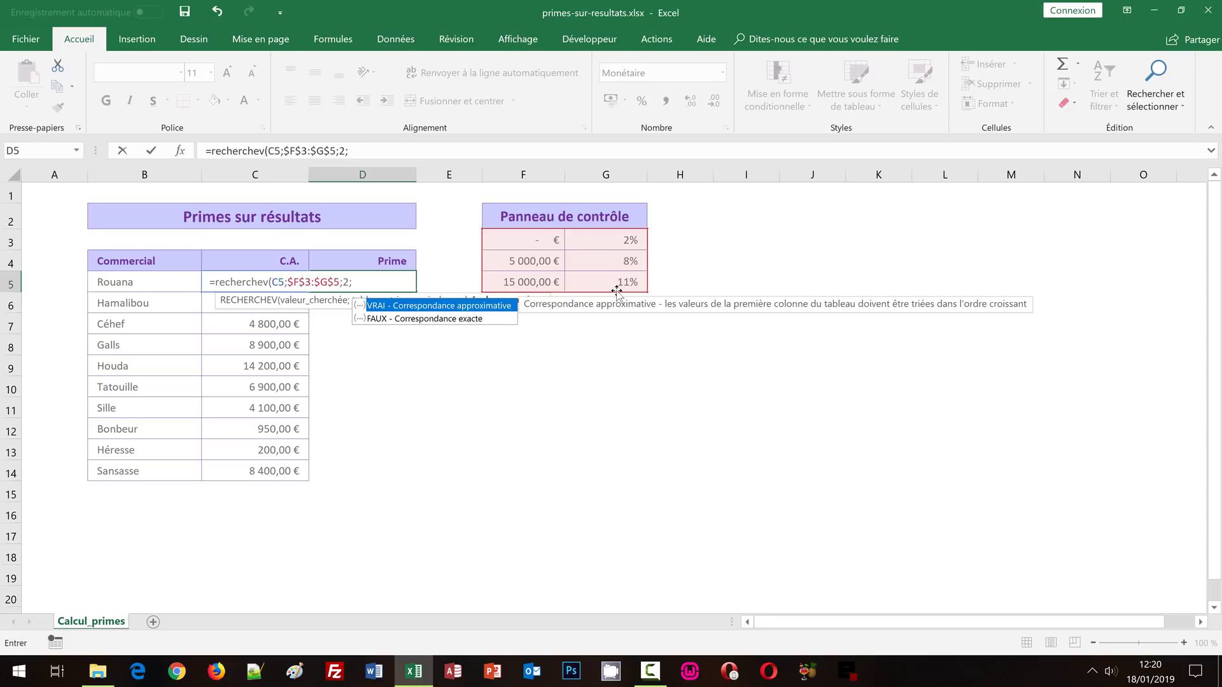
pyautogui.write('Vra')
pyautogui.write('i')
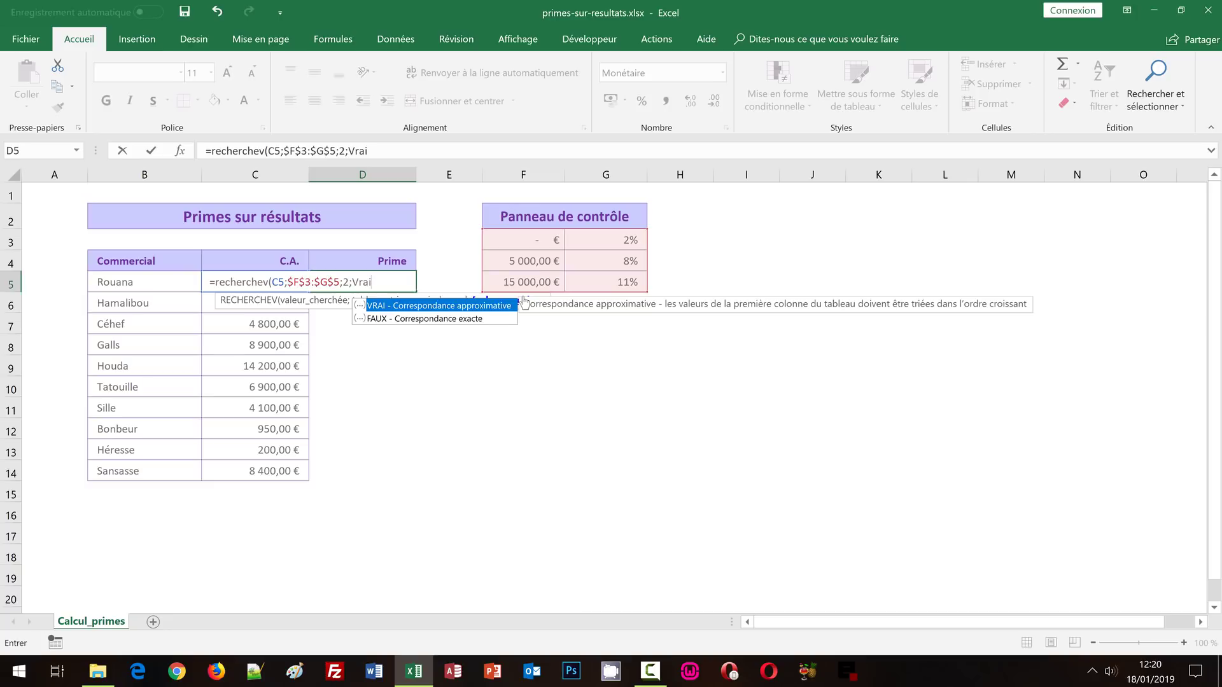
pyautogui.write(')*')
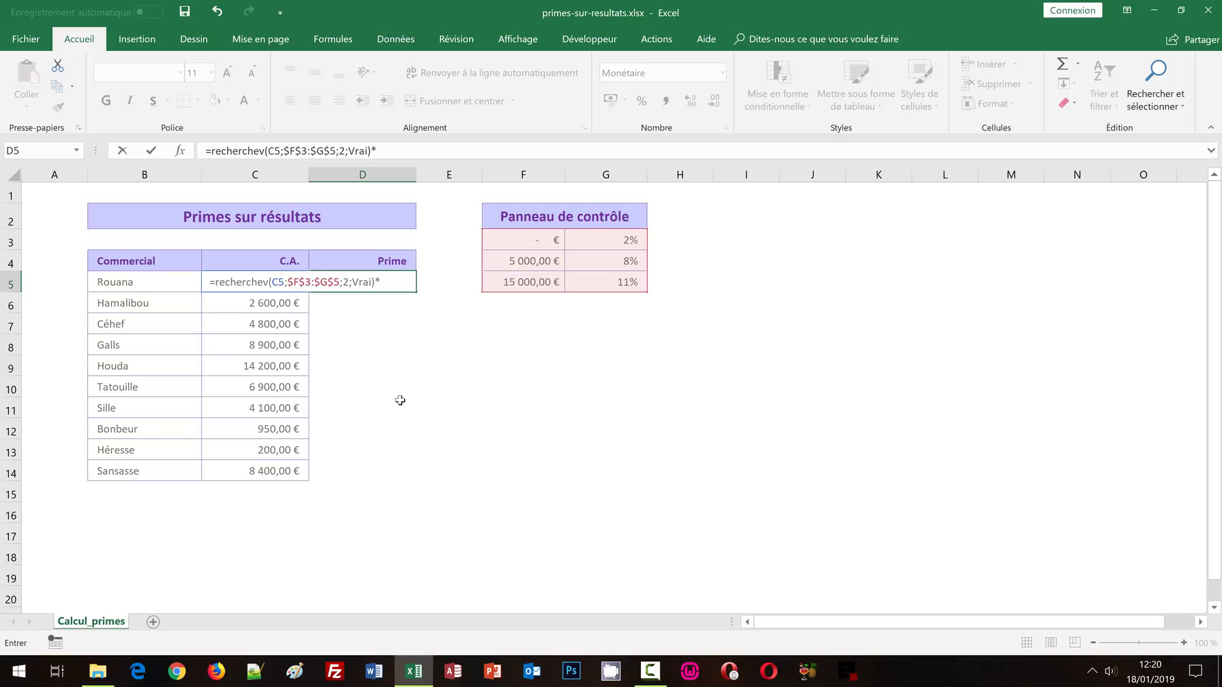
pyautogui.write('C5')
# - Confirm the VLOOKUP prime formula (656,00 €), fill it down to D14, and check D14's copy references C14
pyautogui.hotkey('ctrl', 'Return')
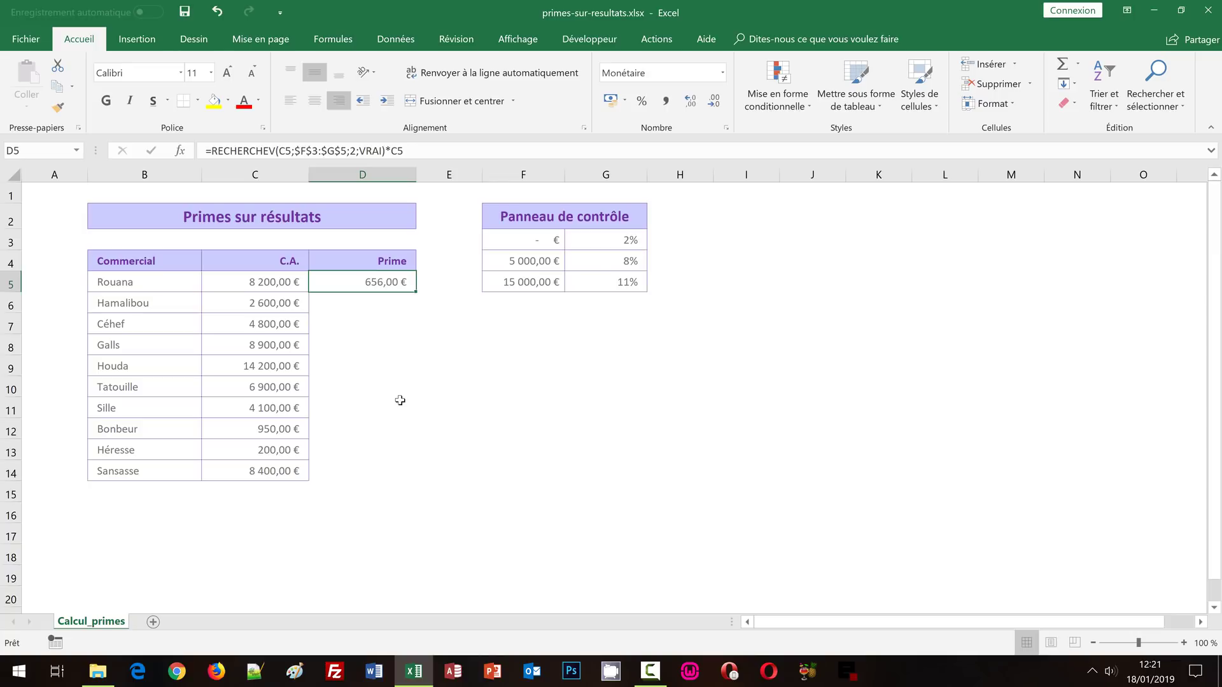
pyautogui.doubleClick(416, 292)
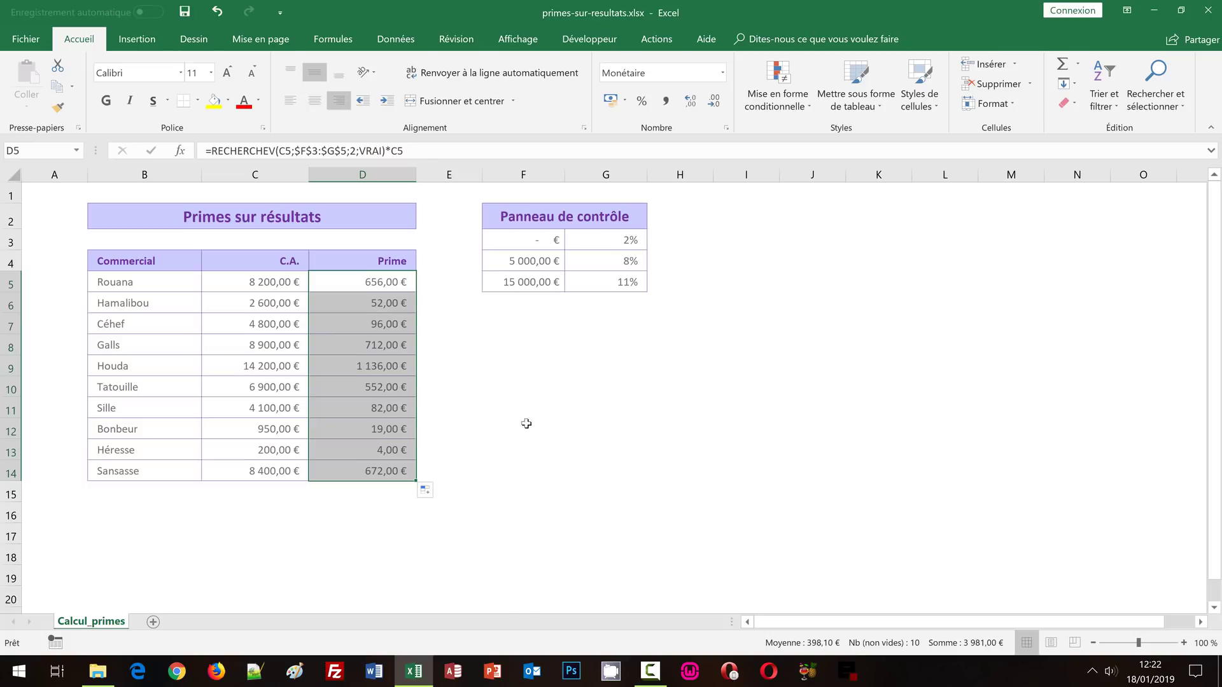
pyautogui.doubleClick(395, 474)
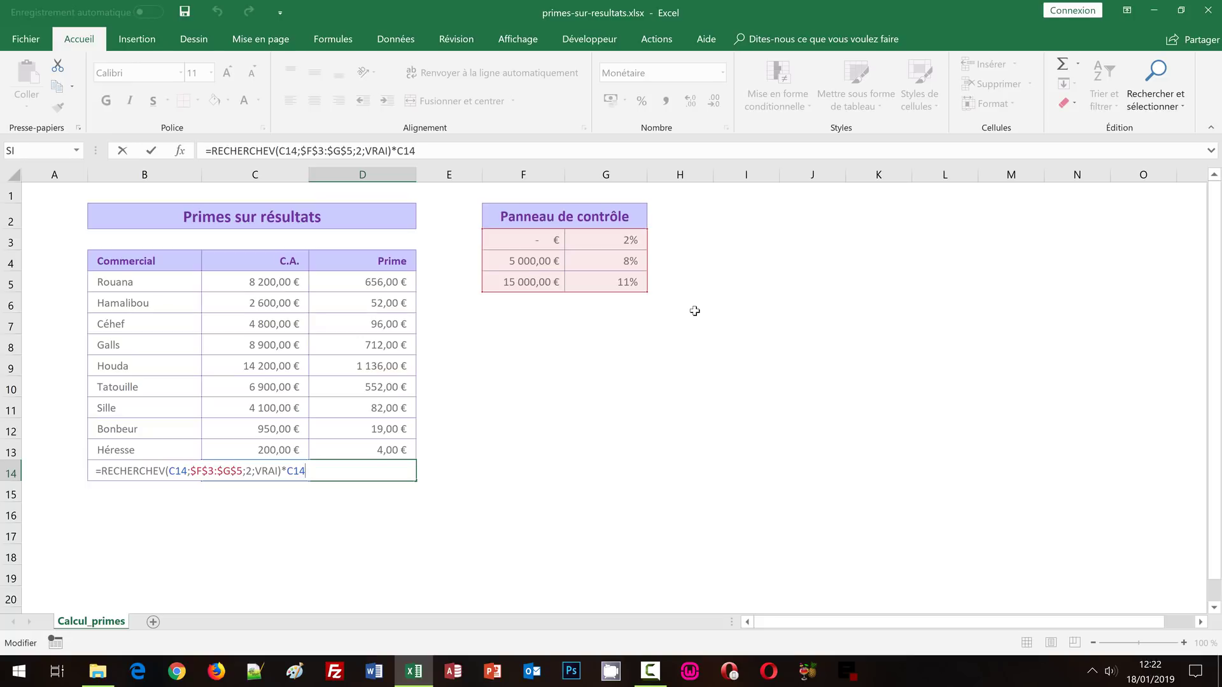
pyautogui.hotkey('ctrl', 'Return')
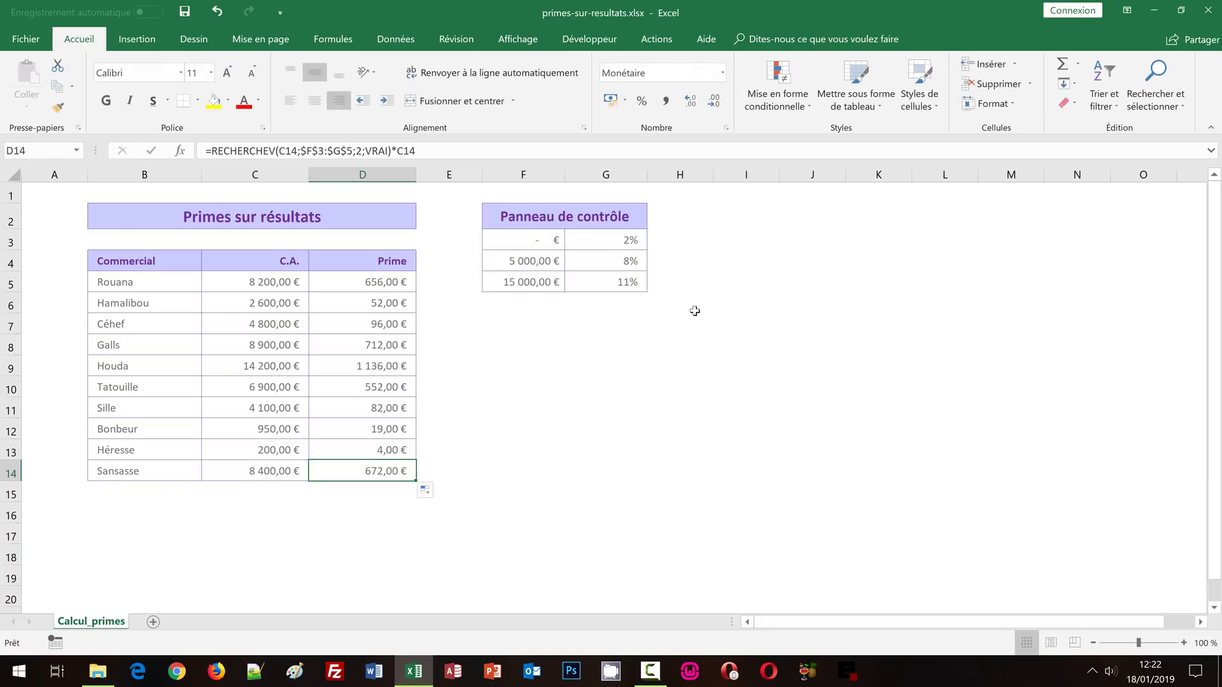
pyautogui.click(530, 280)
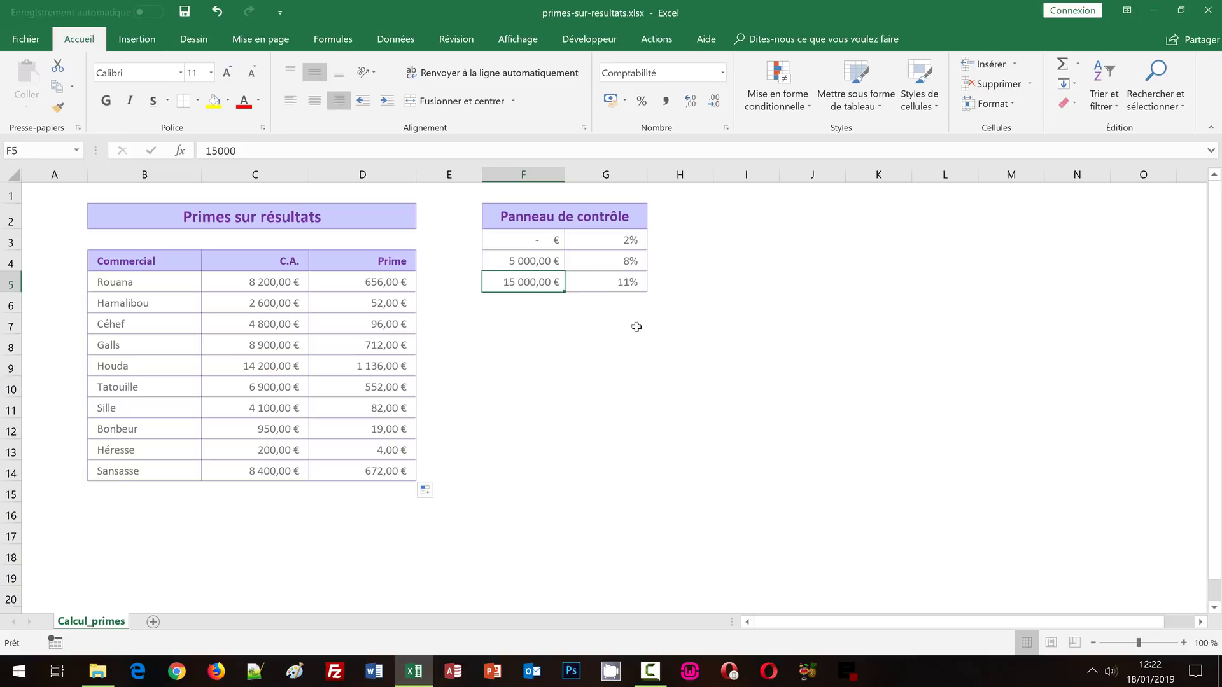
# - Enter 10000 as the top threshold in F5, raising the 14 200 € prime to 1 562,00 €
pyautogui.write('100')
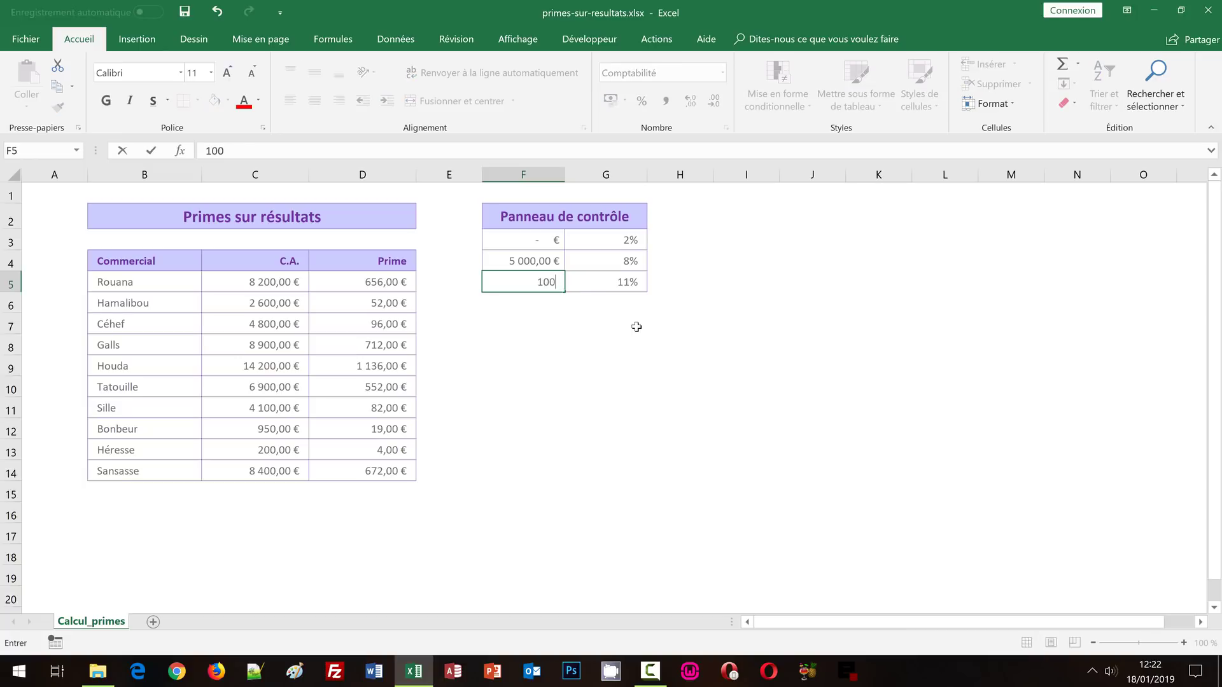
pyautogui.write('00')
pyautogui.hotkey('ctrl', 'Return')
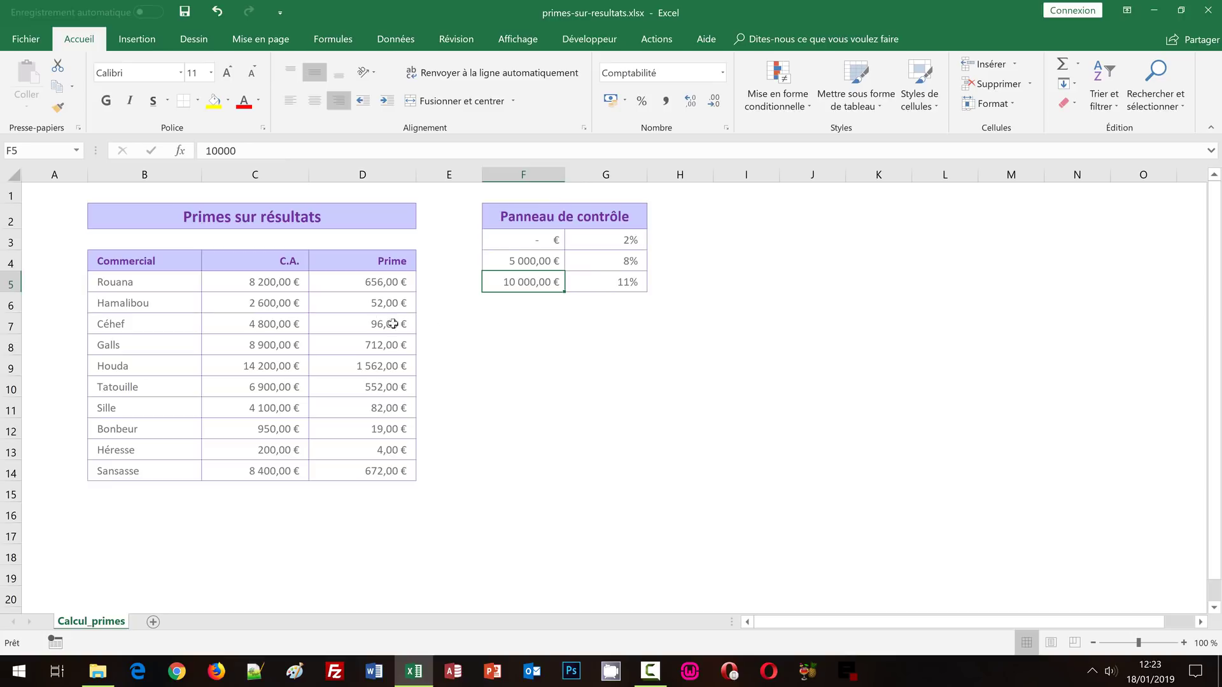
# - Select the C.A. values C5:C14 and glance at the conditional formatting options without choosing one
pyautogui.moveTo(294, 282); pyautogui.dragTo(287, 466)
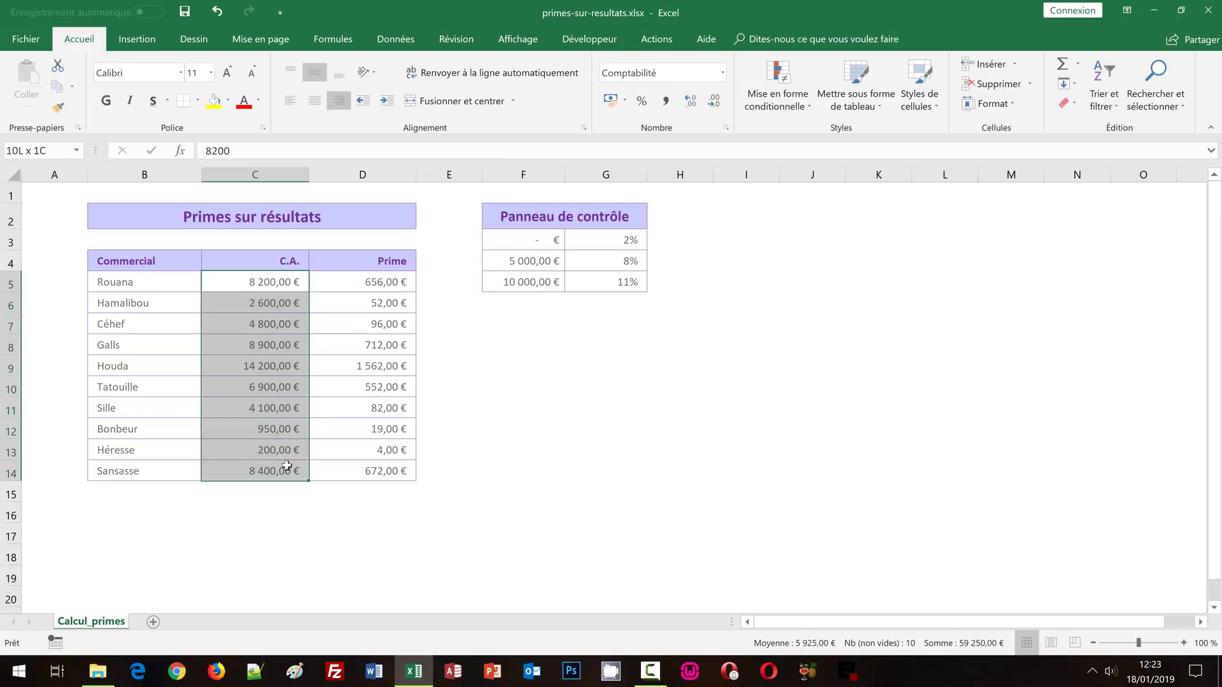
pyautogui.moveTo(287, 466); pyautogui.dragTo(287, 466)
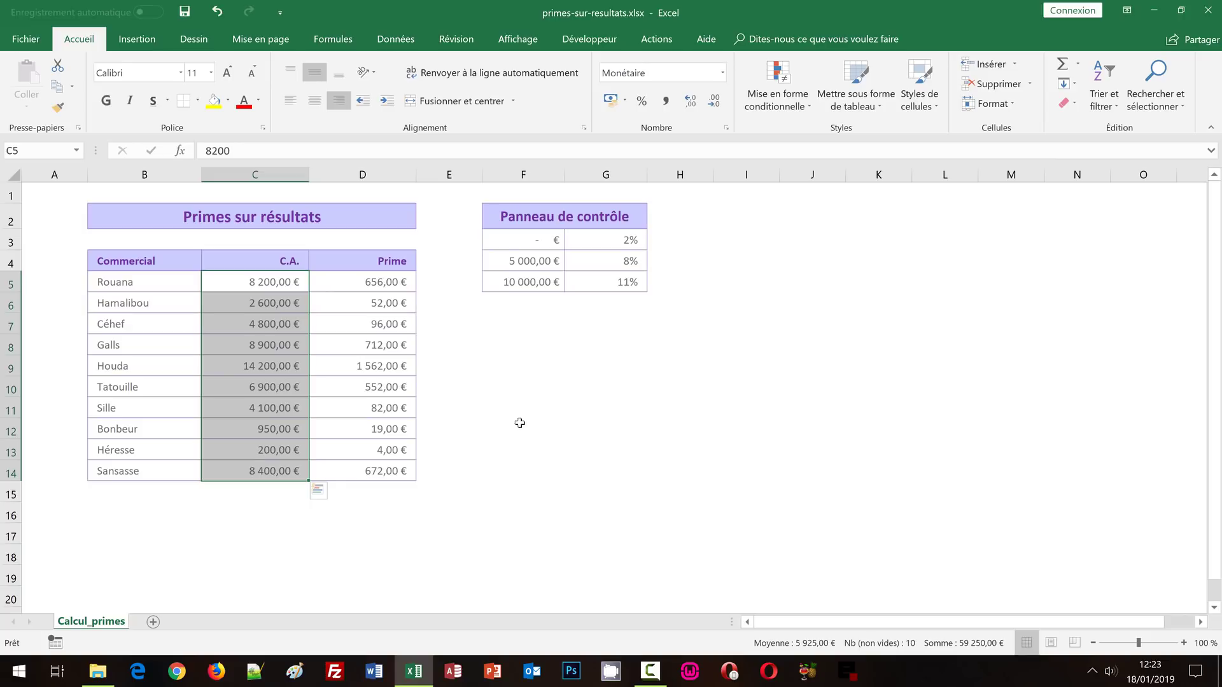
pyautogui.click(615, 424)
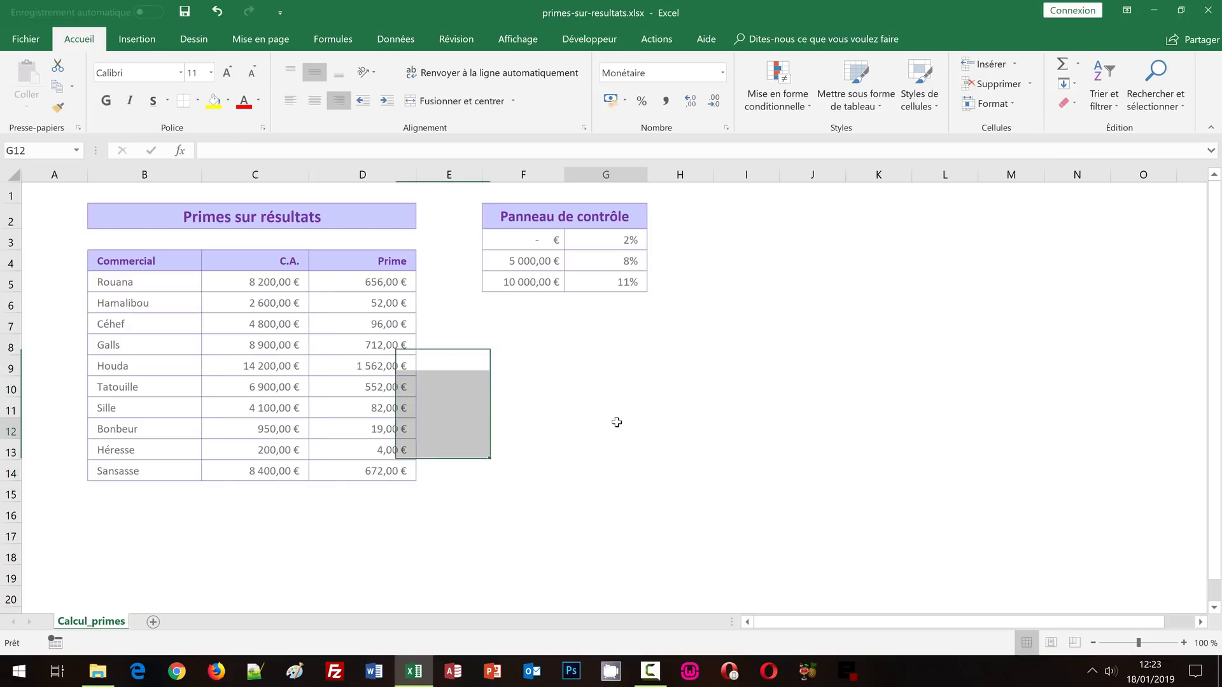
pyautogui.click(784, 103)
pyautogui.moveTo(863, 168)
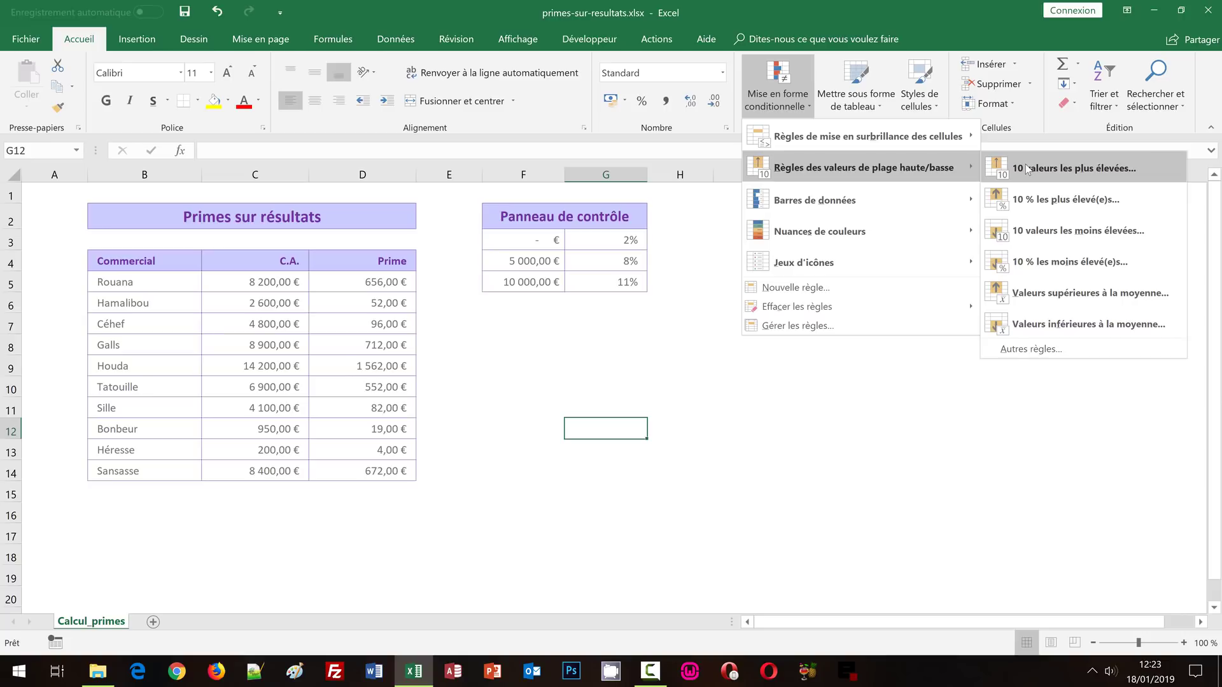
pyautogui.press('Escape')
pyautogui.press('Escape')
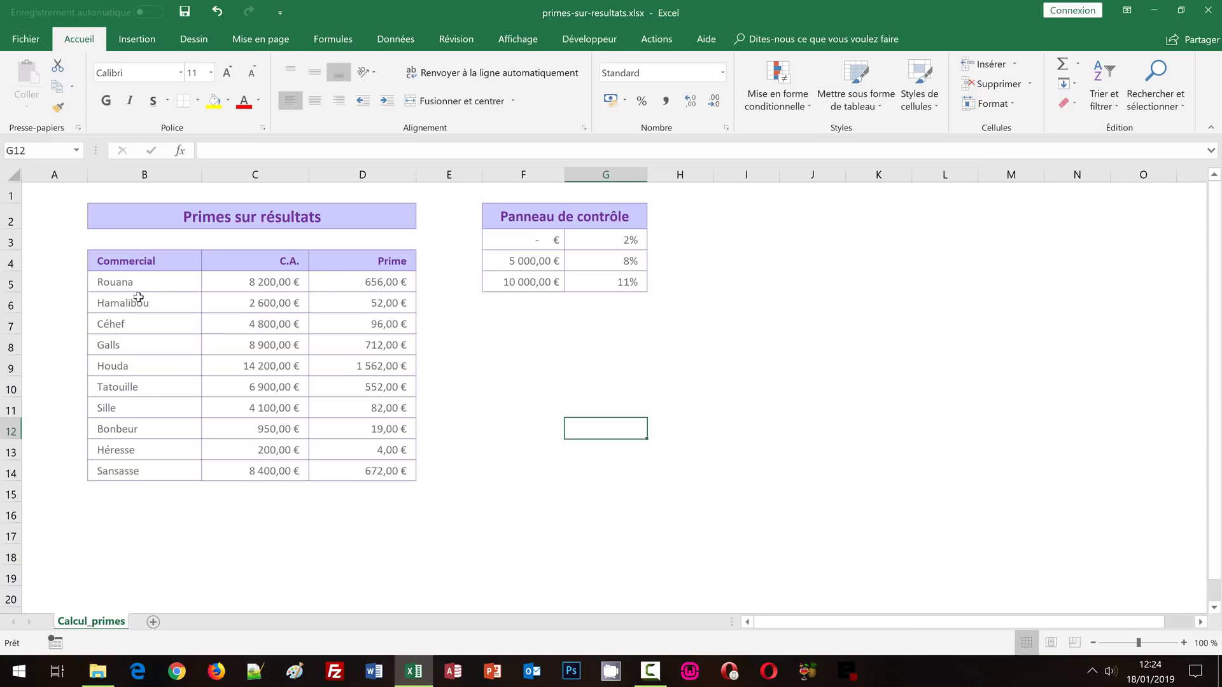
# - Select the whole table body B5:D14, from Rouana's row down to Sansasse's
pyautogui.moveTo(139, 297); pyautogui.dragTo(381, 304)
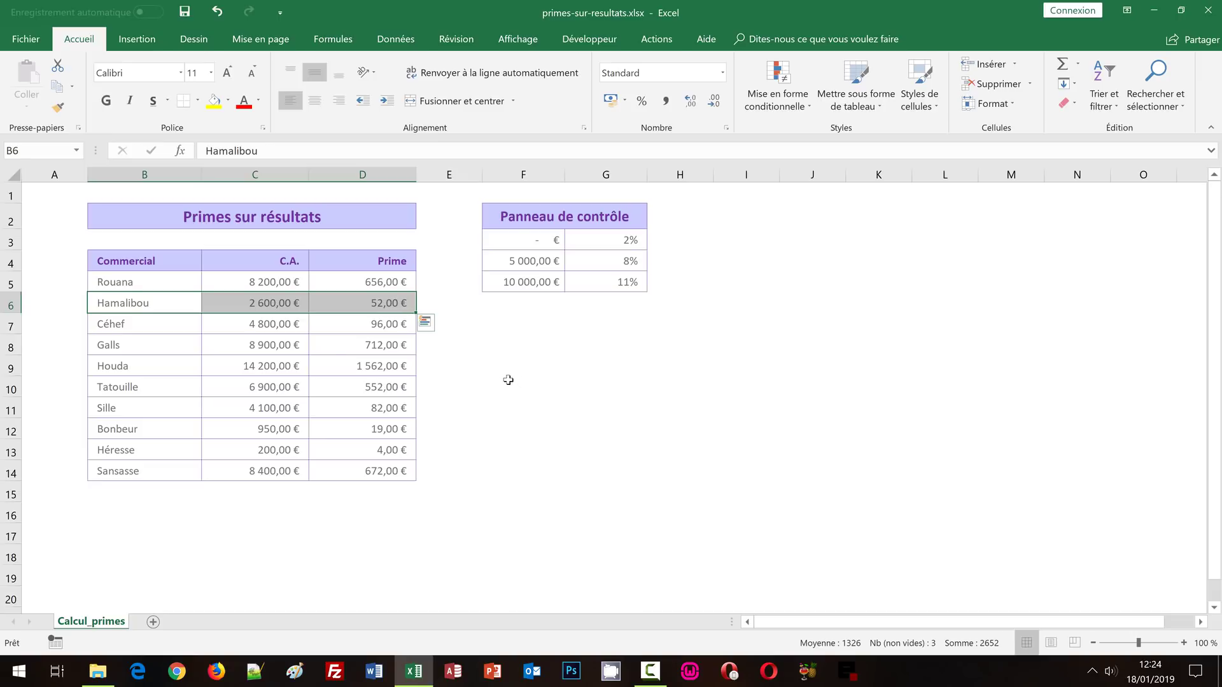
pyautogui.click(508, 378)
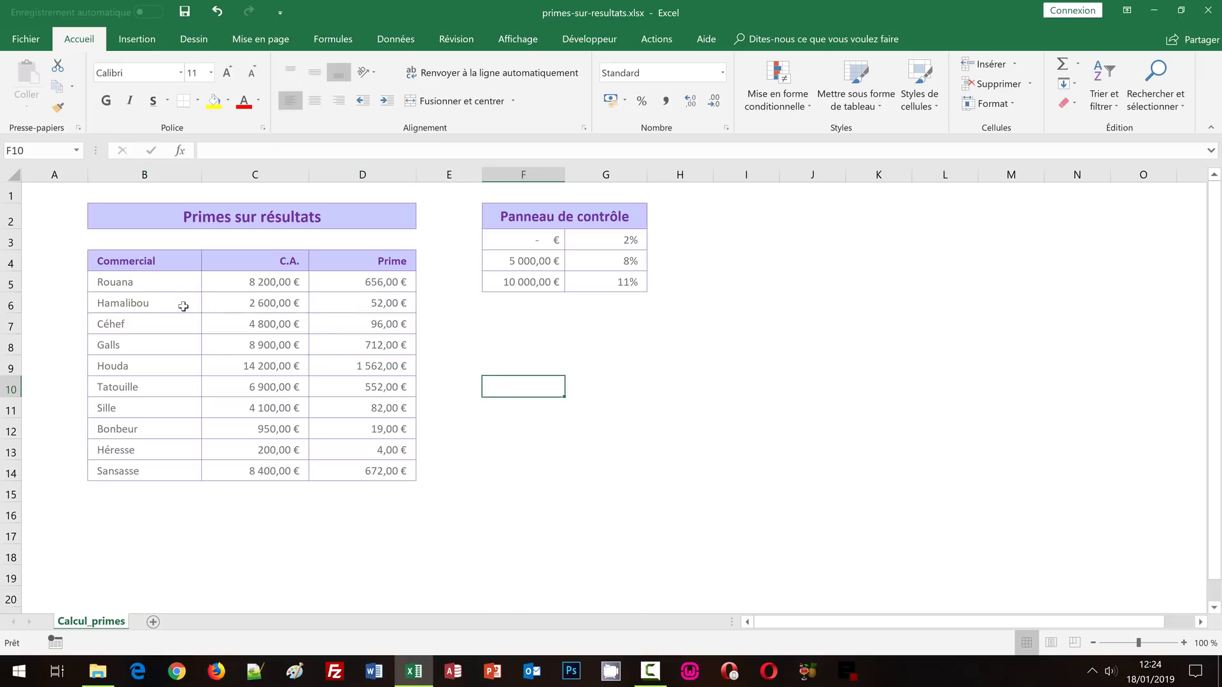
pyautogui.click(127, 278)
pyautogui.moveTo(127, 278); pyautogui.dragTo(381, 478)
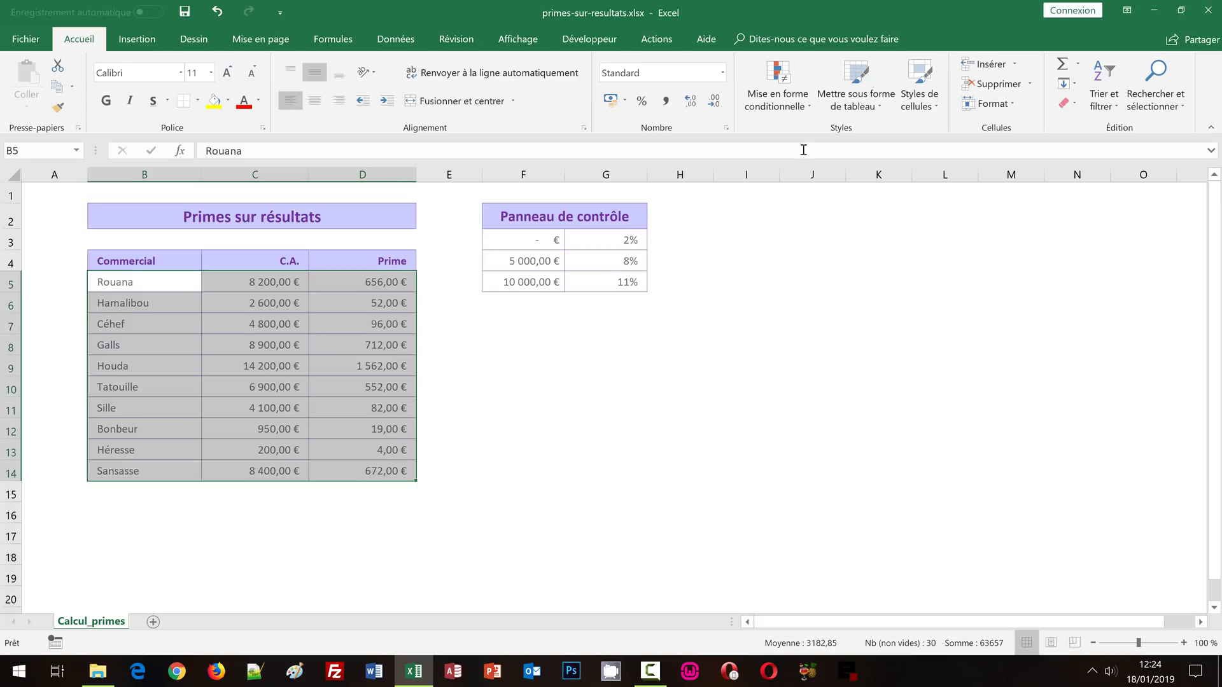
# - Create a new conditional formatting rule of the type 'use a formula to determine which cells to format'
pyautogui.click(795, 86)
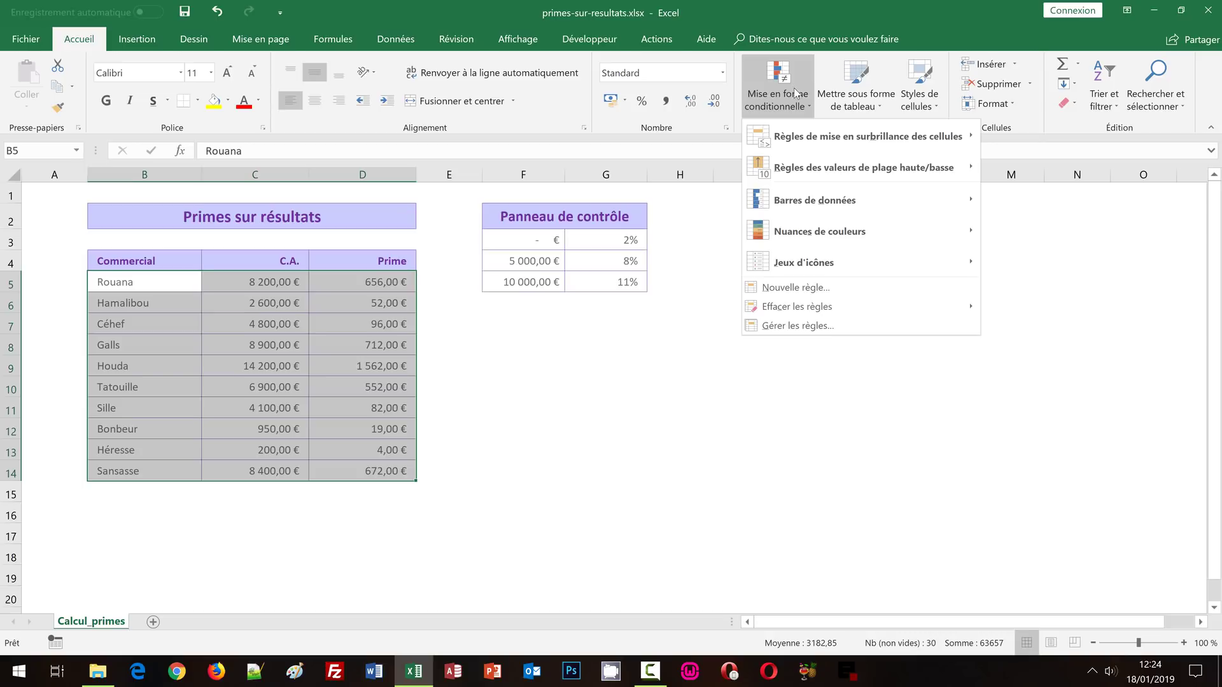
pyautogui.click(797, 289)
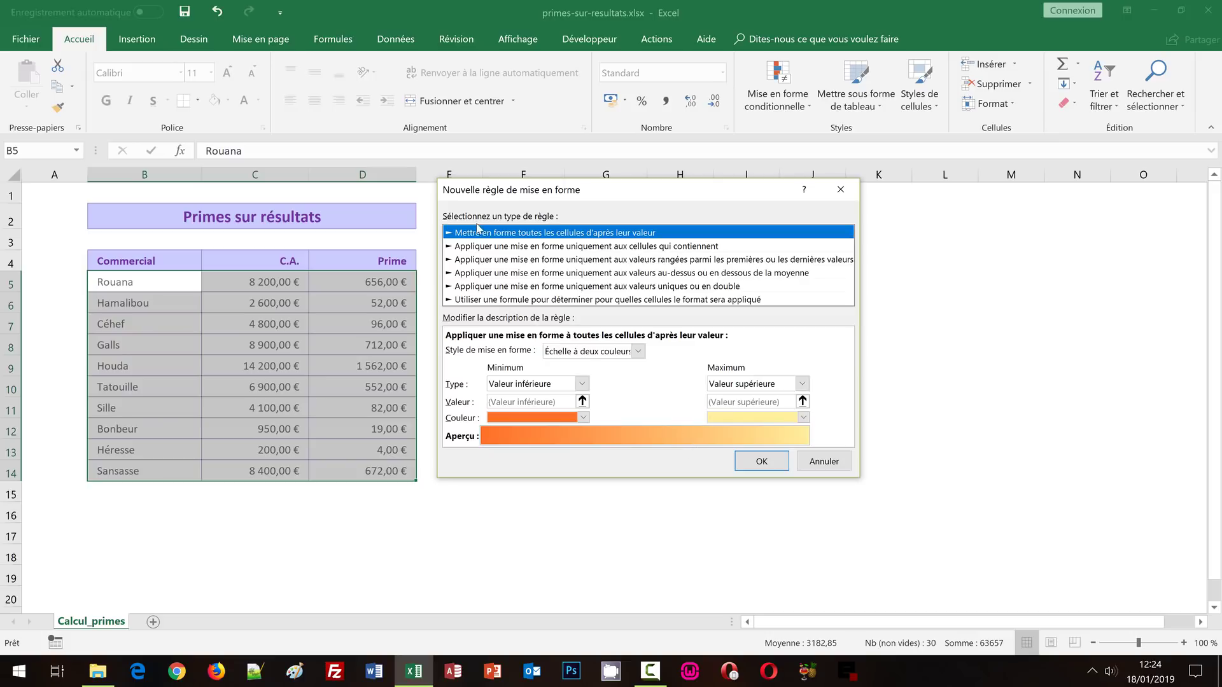
pyautogui.click(473, 300)
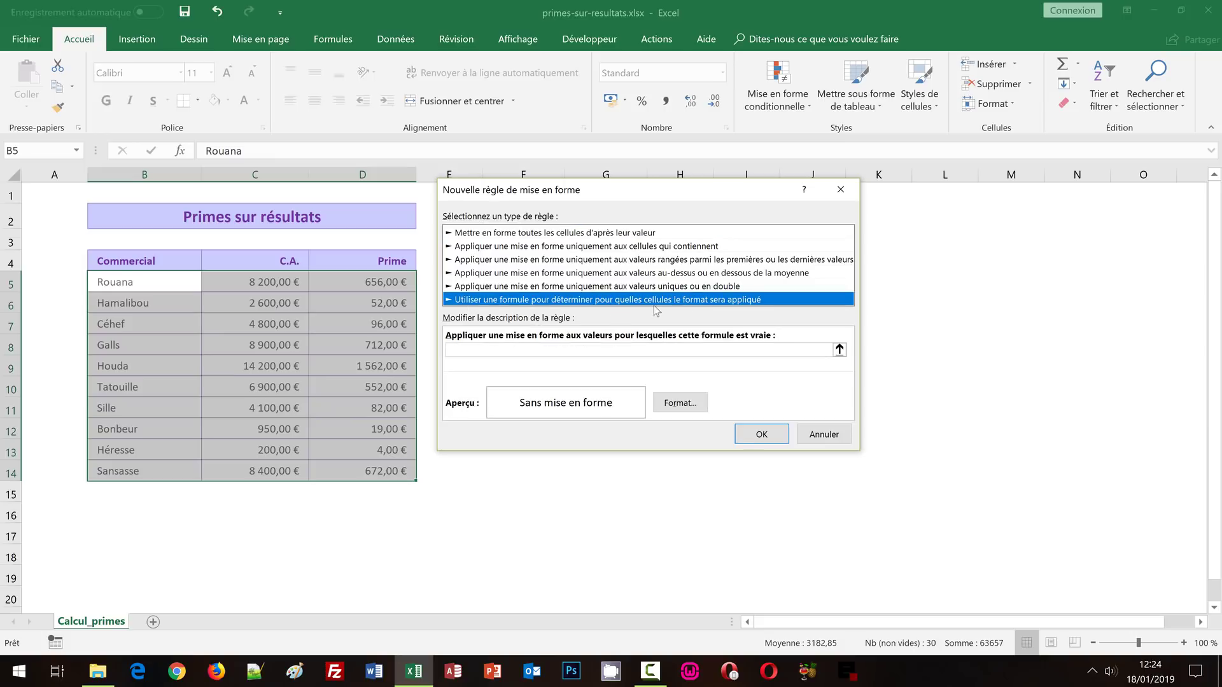
# - Start the rule formula as =$C5=, locking only column C of the C5 reference
pyautogui.click(472, 350)
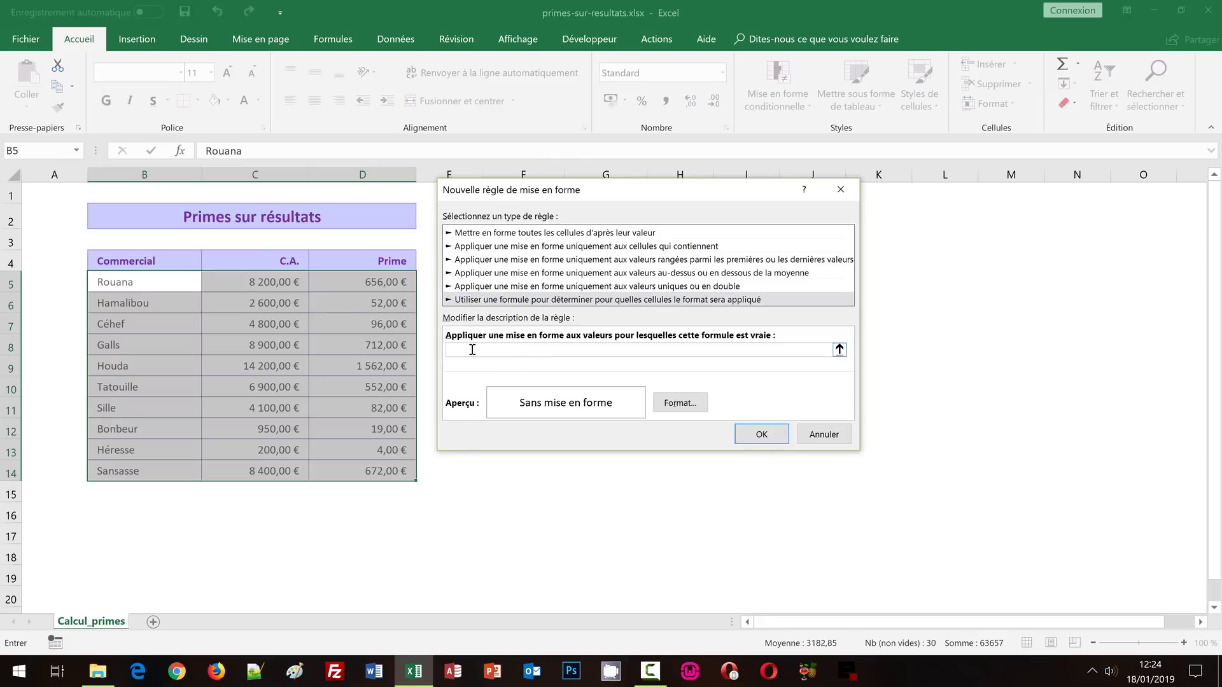
pyautogui.write('=')
pyautogui.click(271, 285)
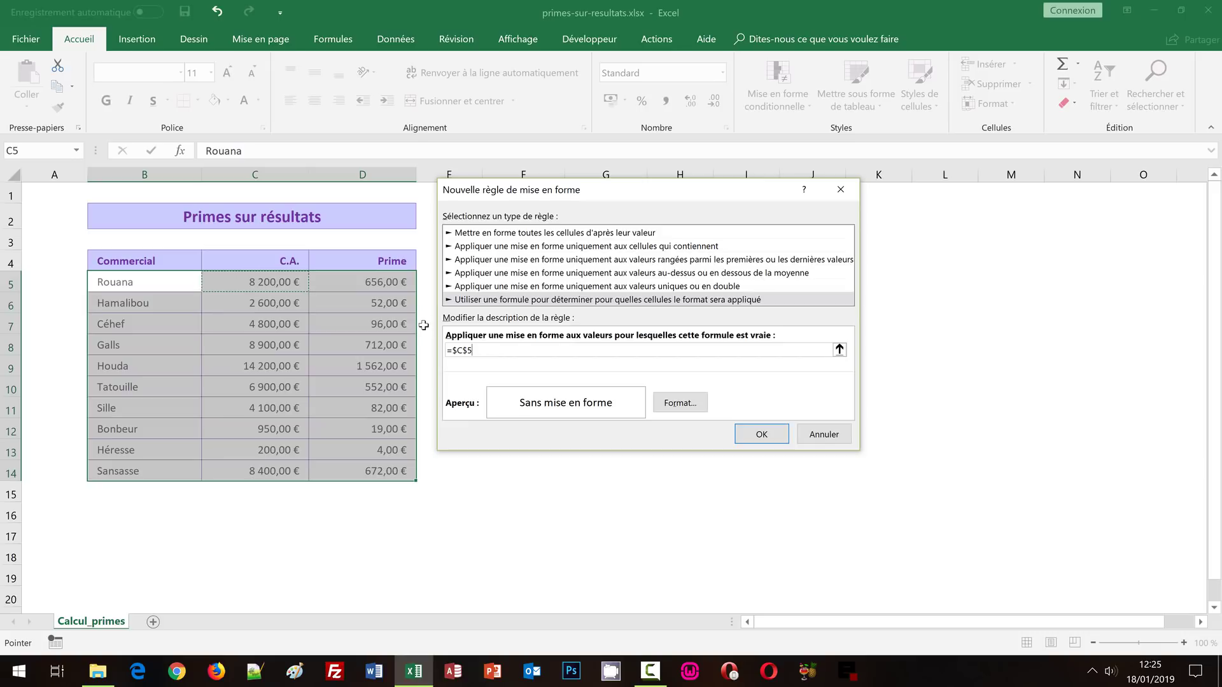
pyautogui.press('F4')
pyautogui.press('F4')
pyautogui.write('=')
# - Complete the formula as =$C5=Max($C$5:$C$14) using the revenue range C5:C14
pyautogui.write('Ma')
pyautogui.write('x(')
pyautogui.moveTo(273, 283); pyautogui.dragTo(268, 474)
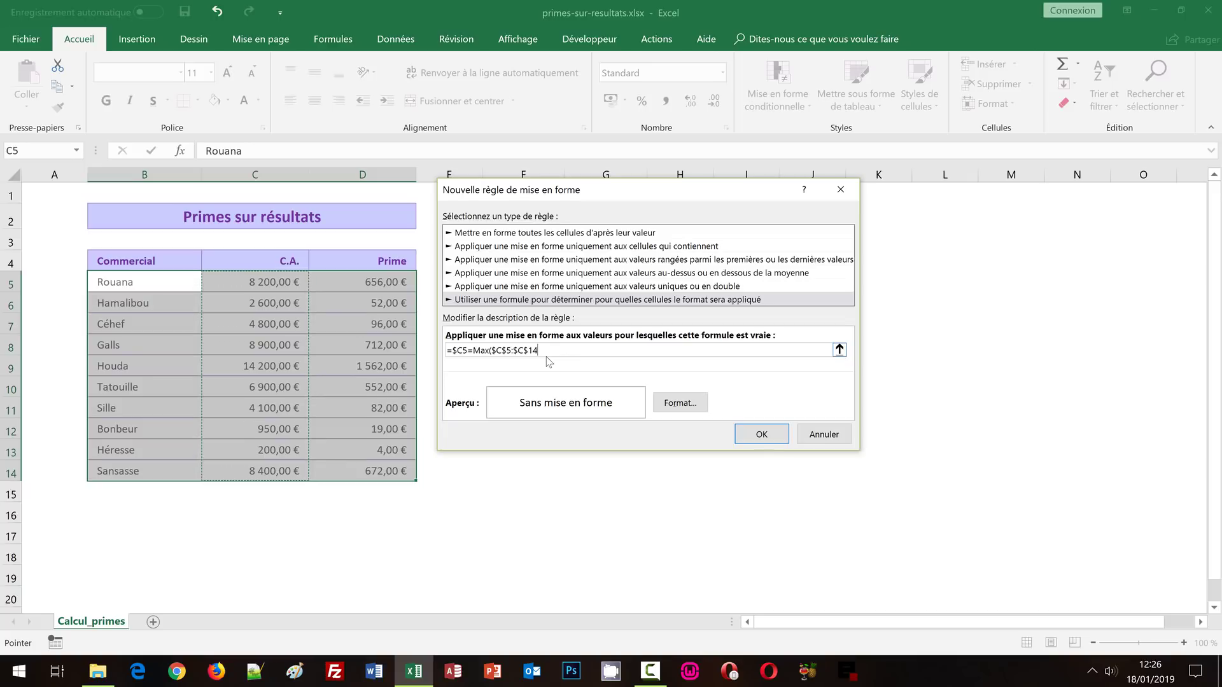
pyautogui.write(')')
# - Set the rule's format to a light green background fill
pyautogui.click(687, 407)
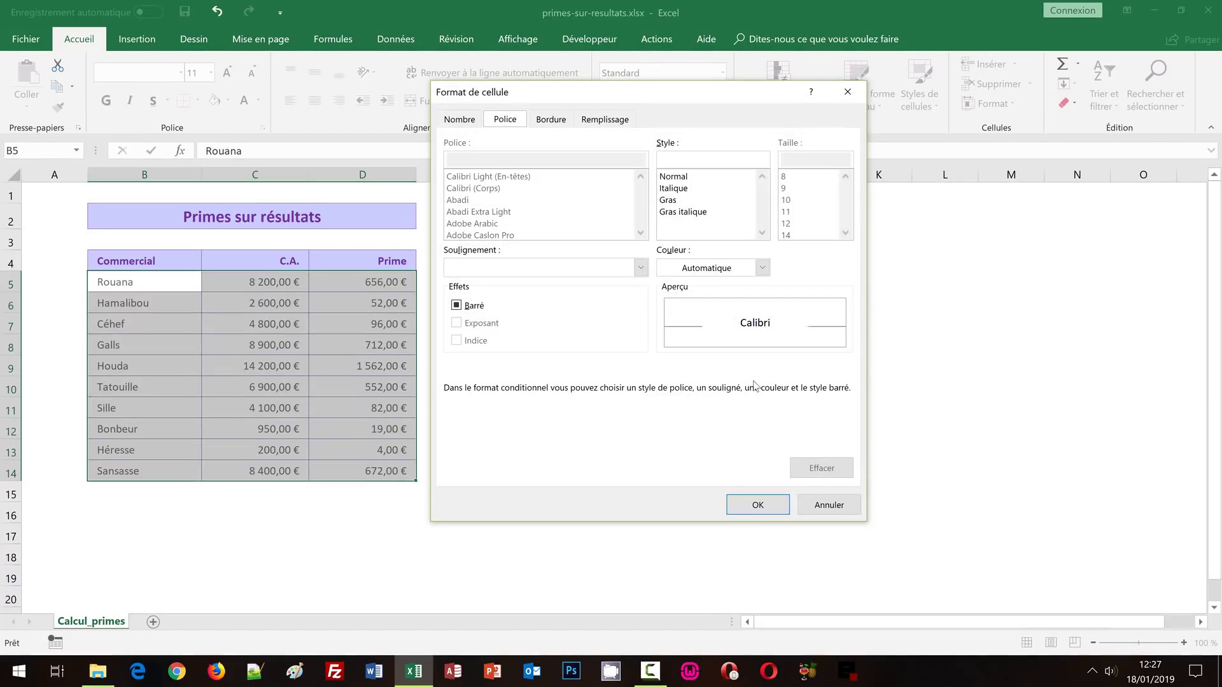
pyautogui.click(606, 121)
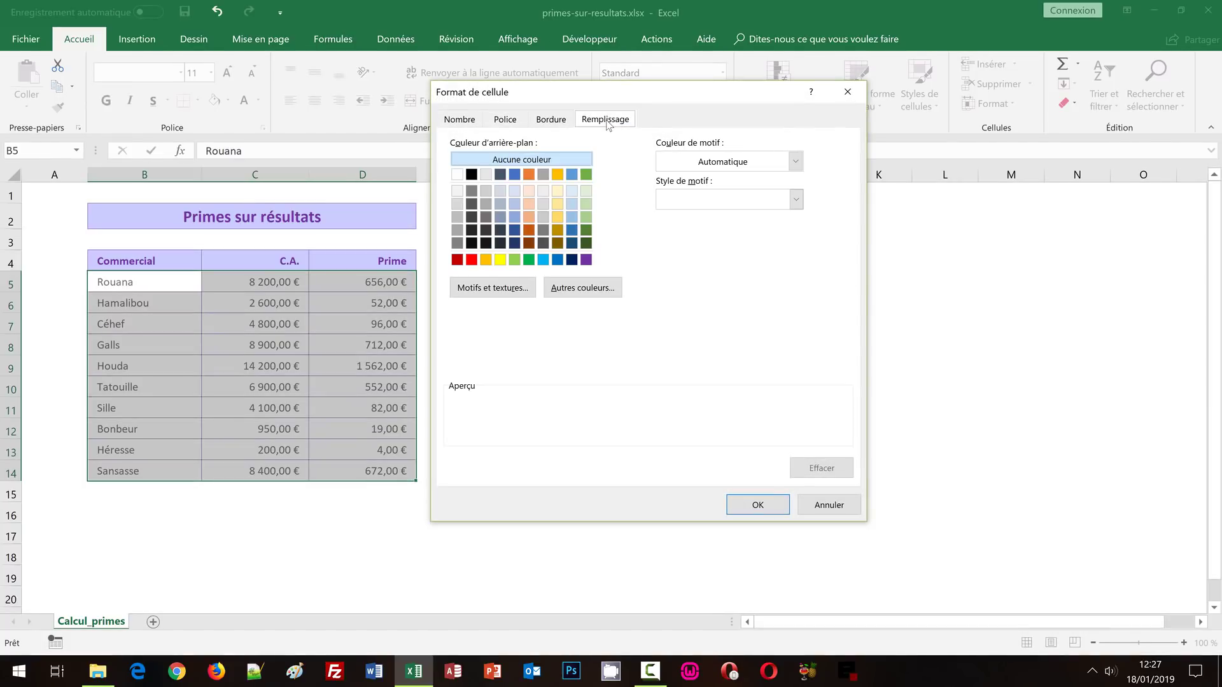
pyautogui.click(587, 203)
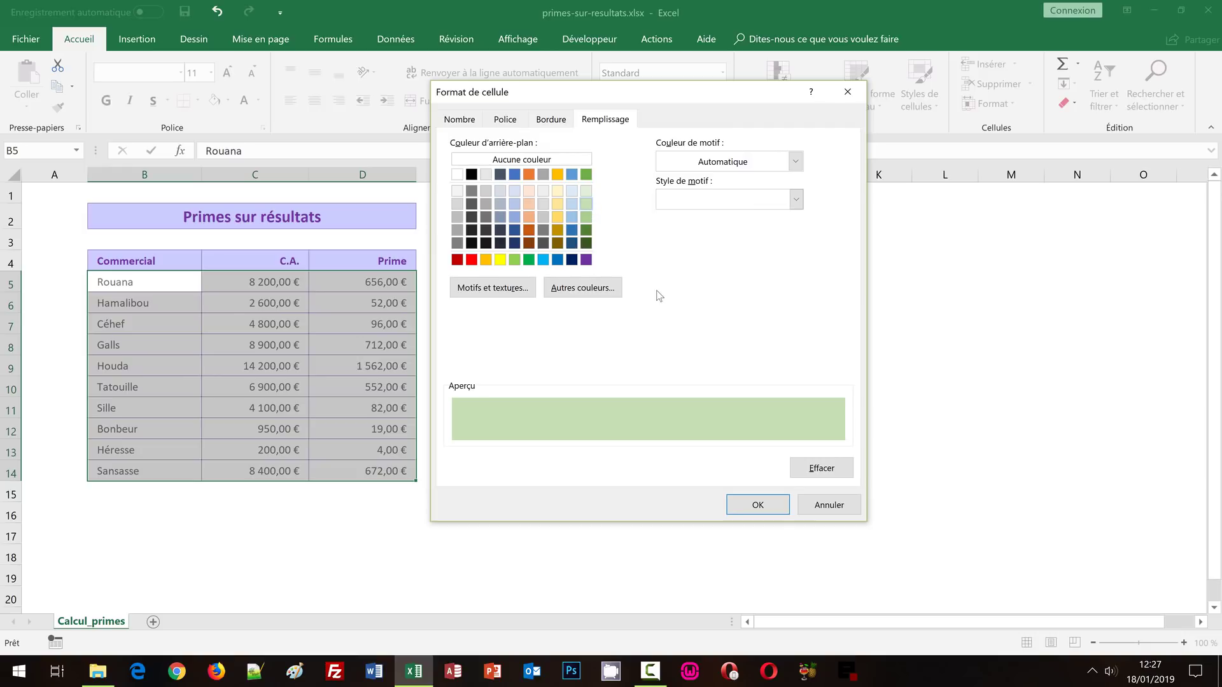
pyautogui.click(744, 504)
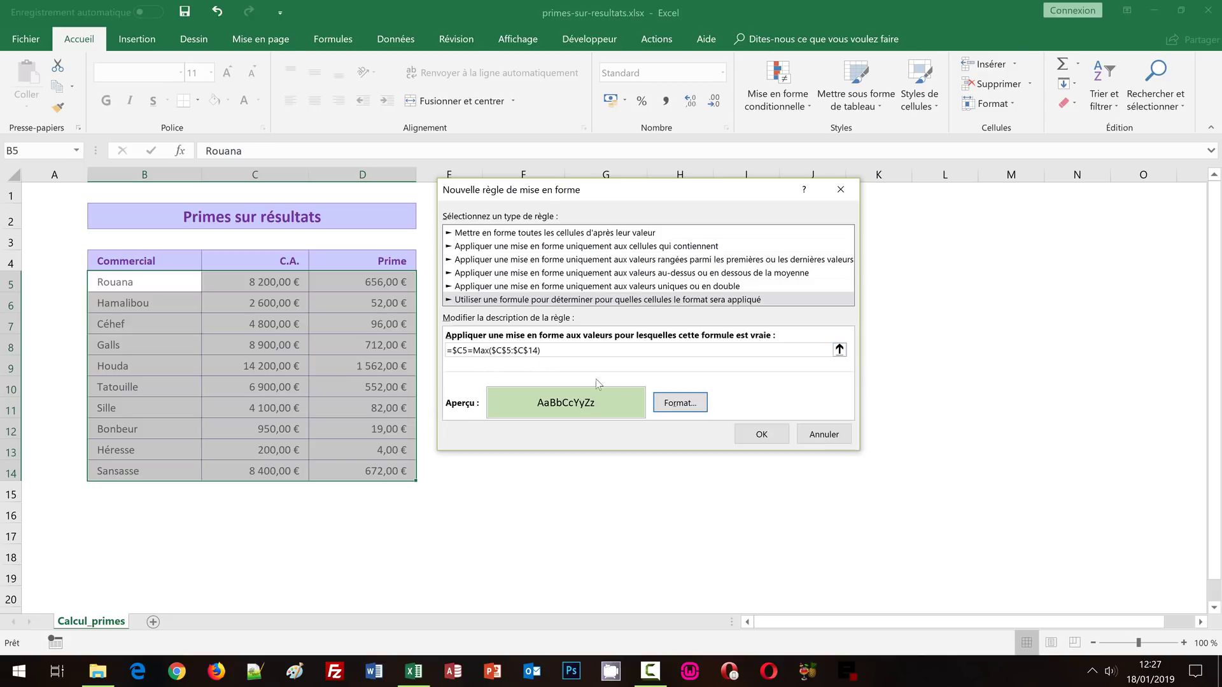
# - Apply the green max rule, then lower Houda's revenue in C9 to 6000 as a test
pyautogui.click(763, 435)
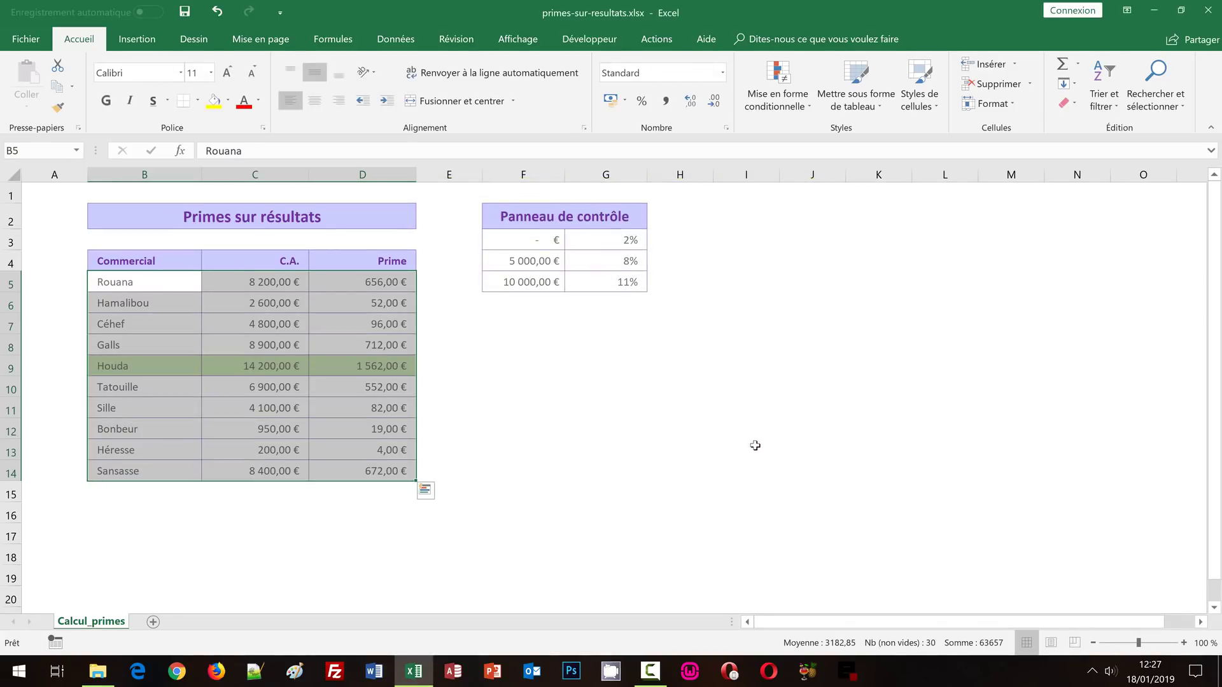
pyautogui.click(277, 369)
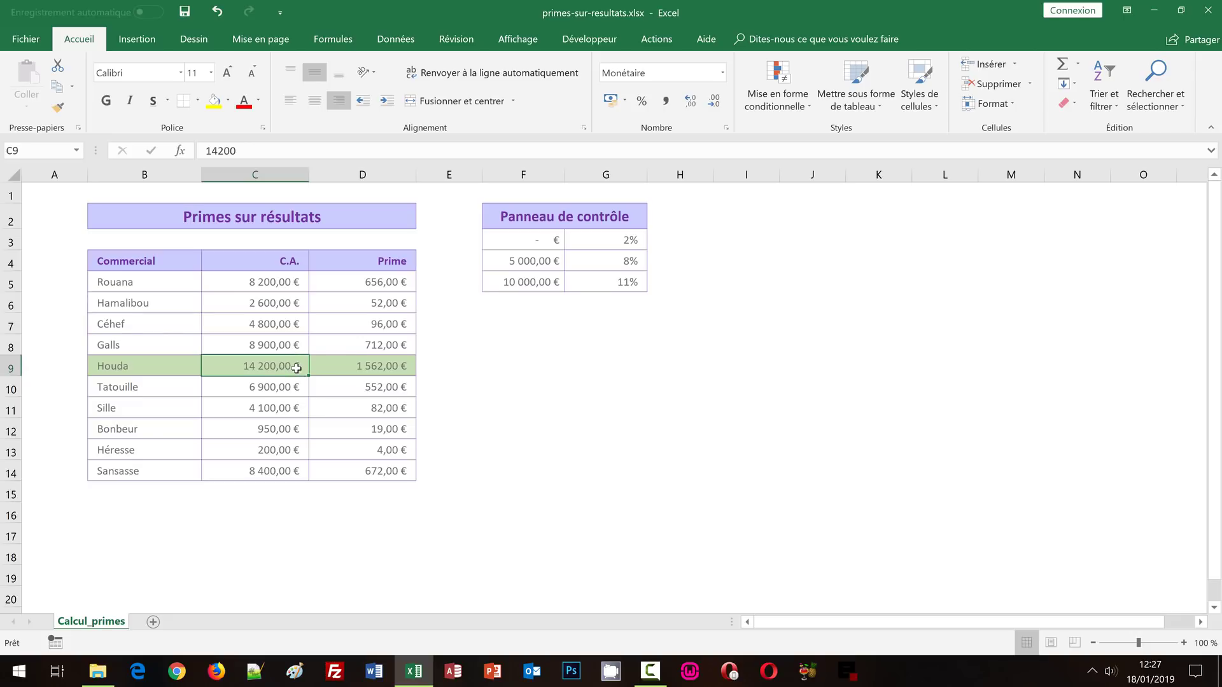
pyautogui.write('6000')
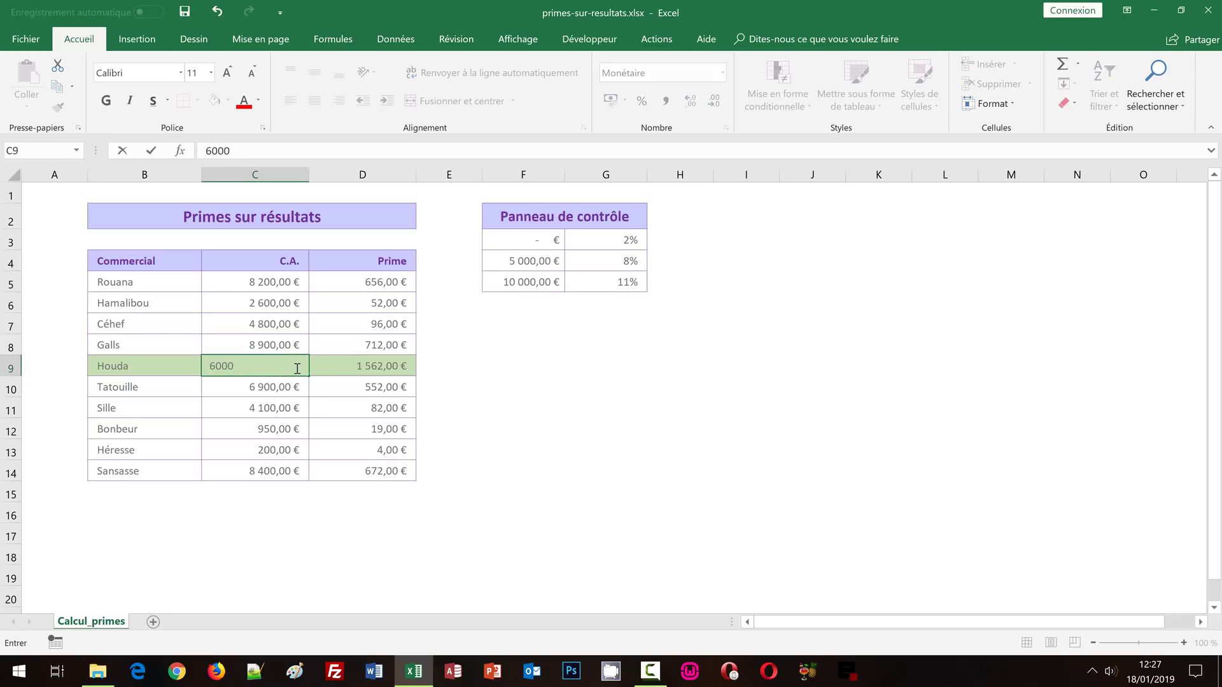
pyautogui.press('Return')
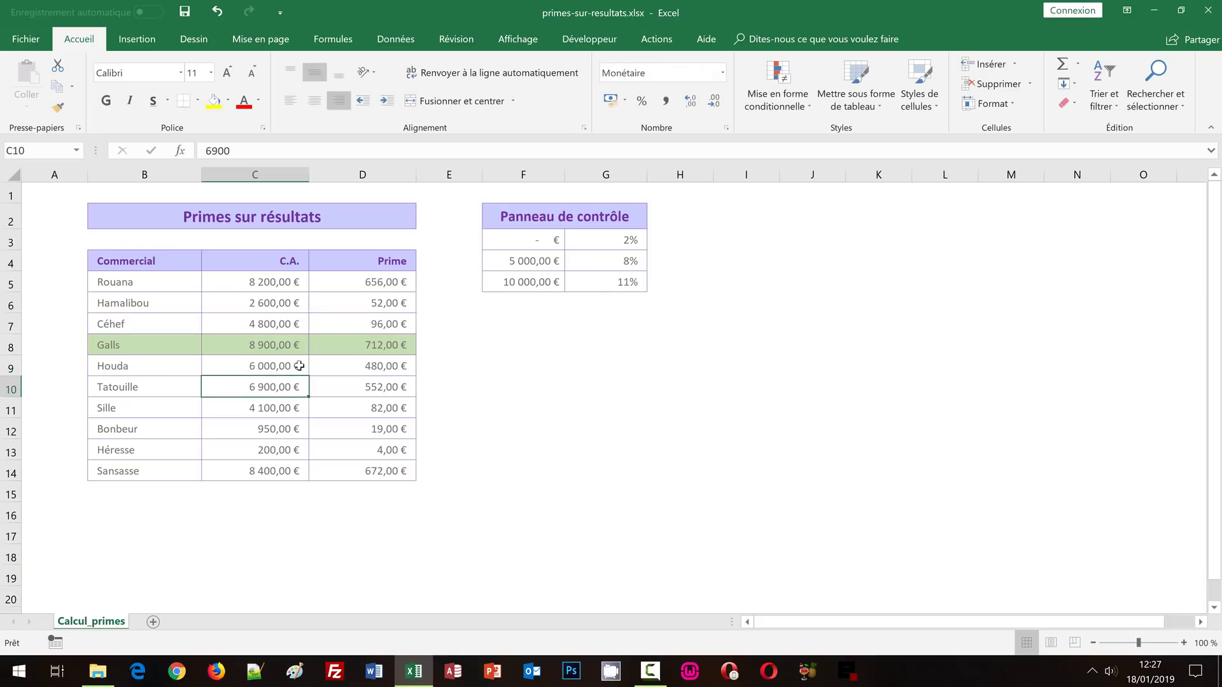
# - Check that the green moves to the new top row, undo the test, and reselect B5:D14
pyautogui.click(267, 344)
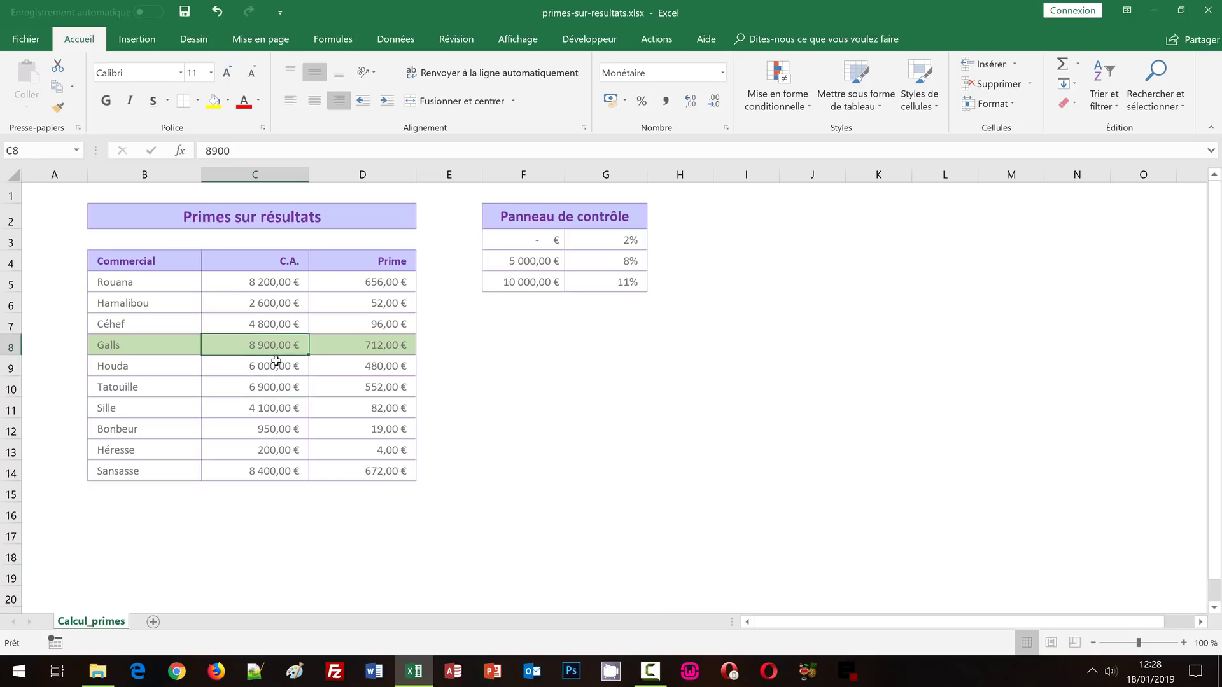
pyautogui.click(276, 368)
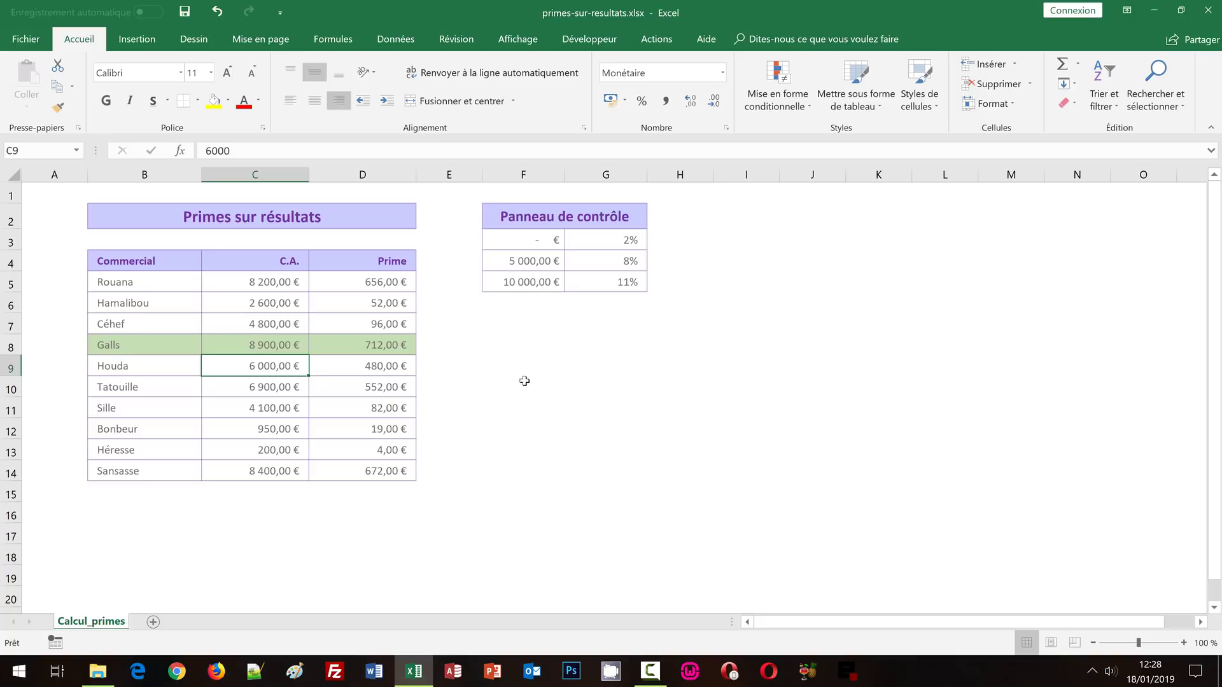
pyautogui.hotkey('ctrl', 'z')
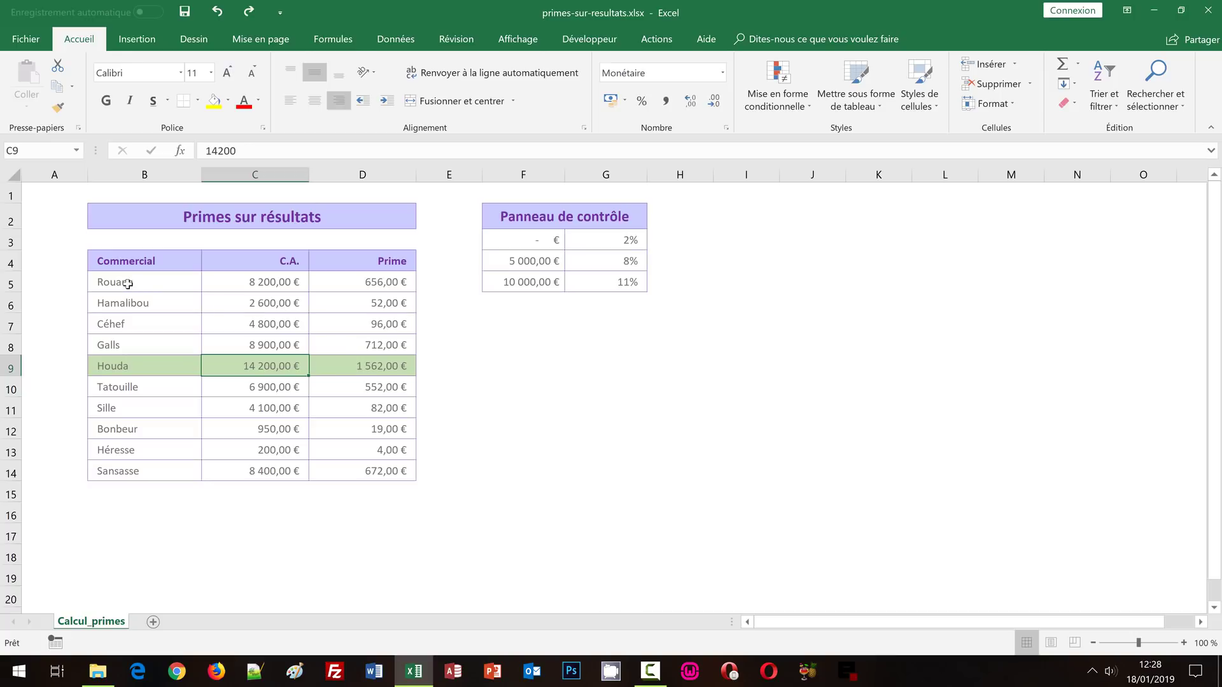
pyautogui.moveTo(174, 280); pyautogui.dragTo(360, 467)
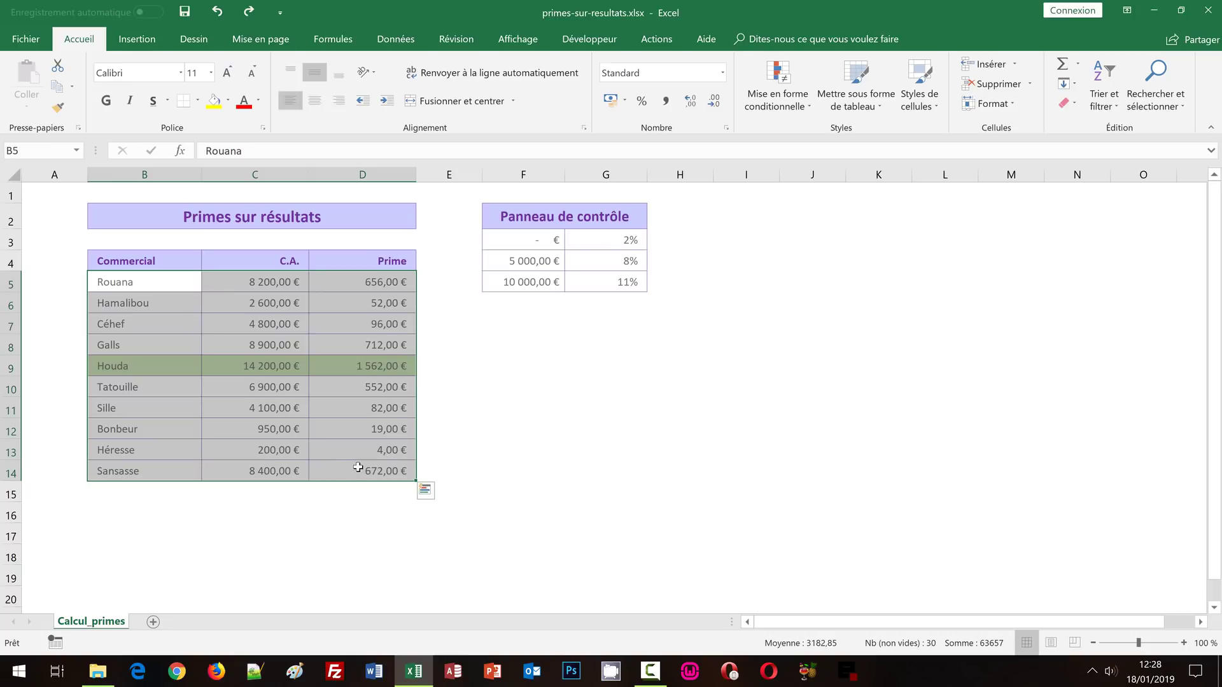
# - Create a second formula-based conditional formatting rule and place the cursor in its formula box
pyautogui.click(776, 102)
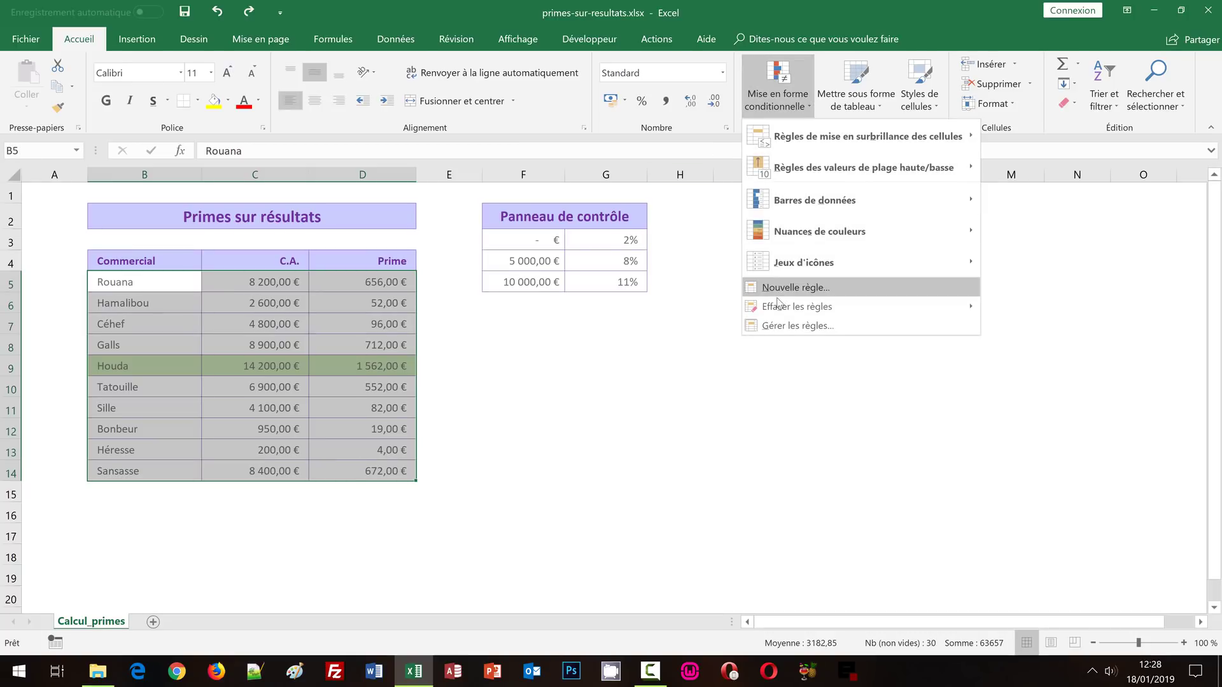
pyautogui.click(790, 280)
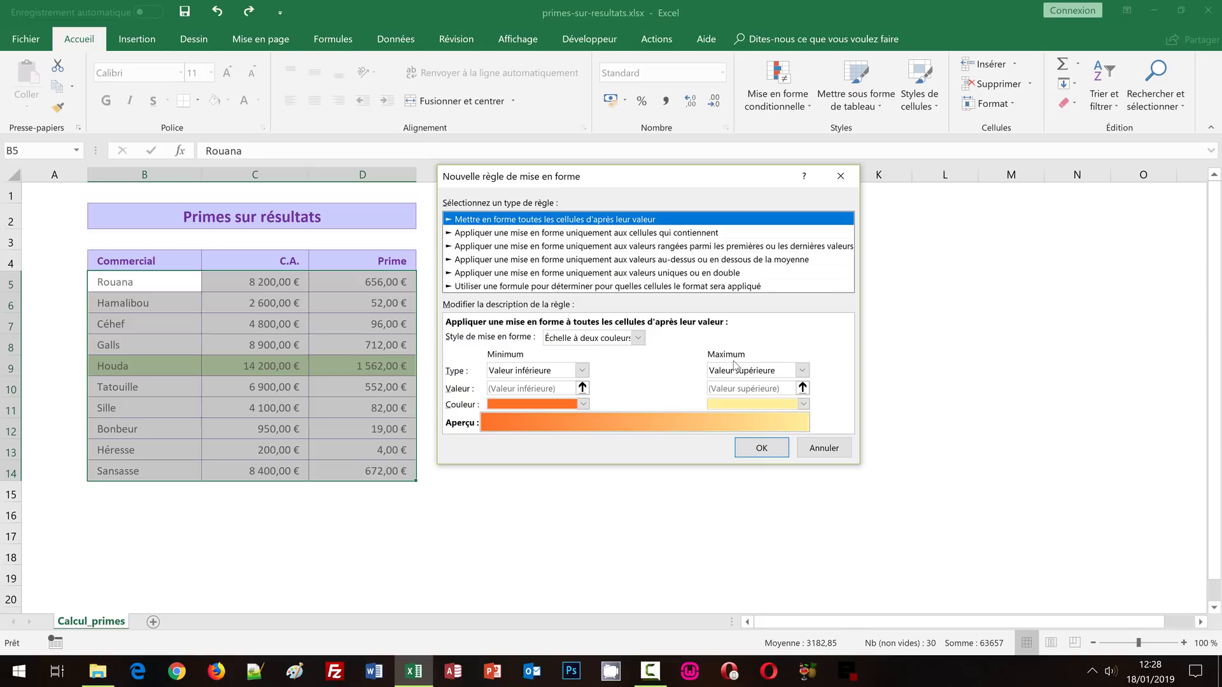
pyautogui.click(549, 286)
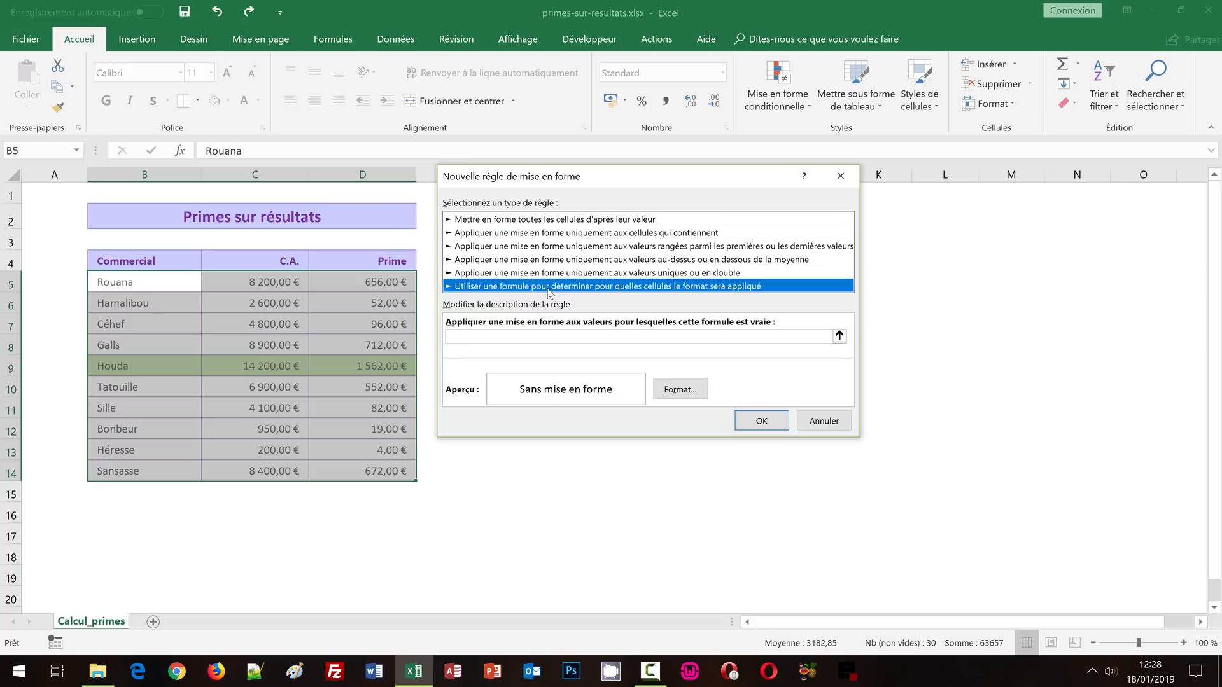
pyautogui.click(487, 337)
pyautogui.click(488, 337)
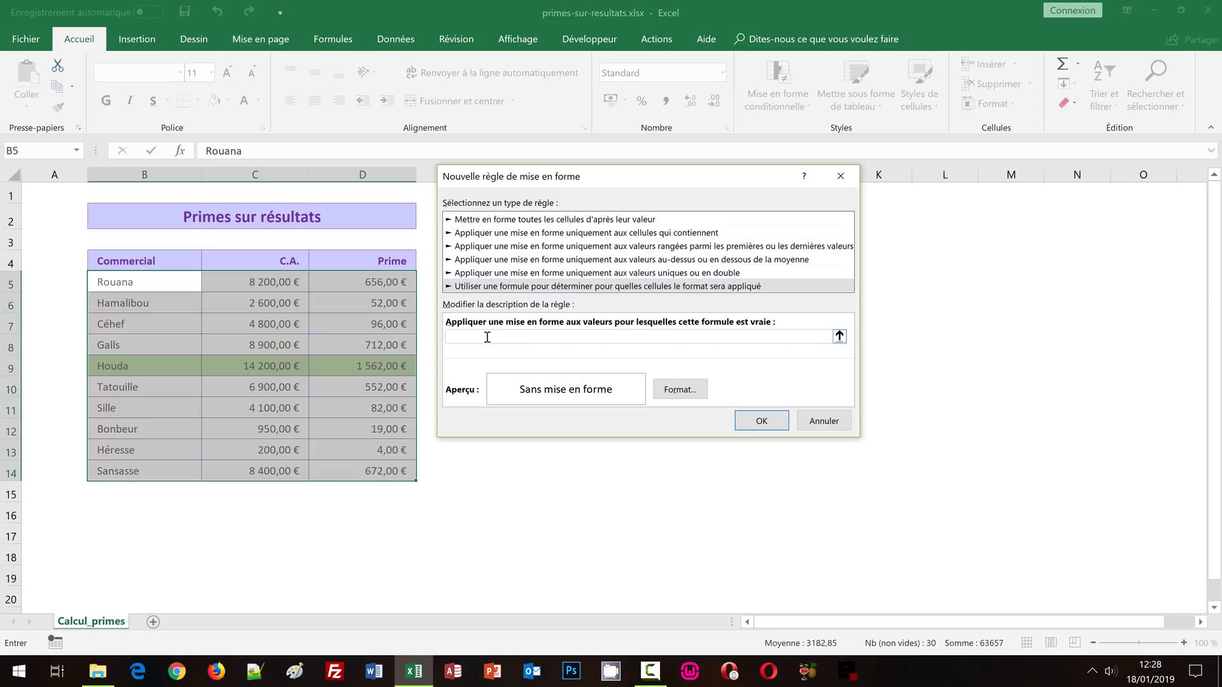
# - Enter the formula =$C5=min($C$5:$C$14) to flag the lowest-revenue row
pyautogui.write('=')
pyautogui.click(248, 281)
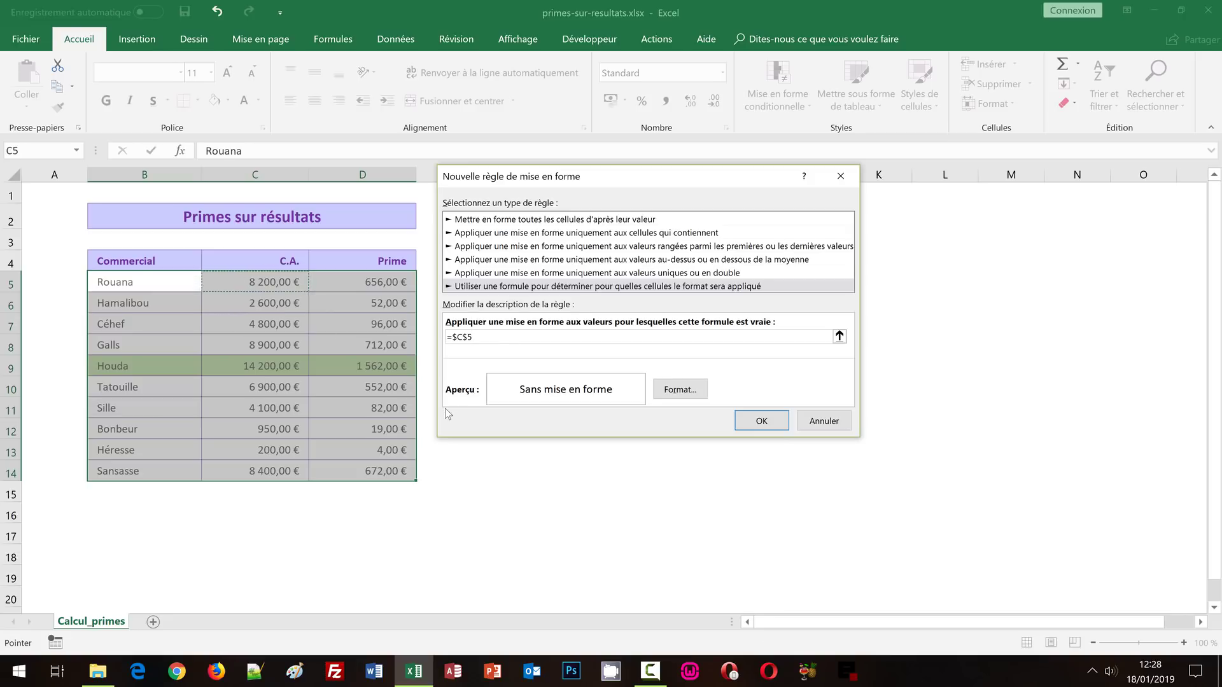
pyautogui.press('F4')
pyautogui.press('F4')
pyautogui.write('=mi')
pyautogui.write('n(')
pyautogui.moveTo(265, 278); pyautogui.dragTo(260, 464)
pyautogui.write(')')
# - Give the min rule a light orange fill and apply it so Héresse's 200,00 € row turns orange
pyautogui.click(680, 398)
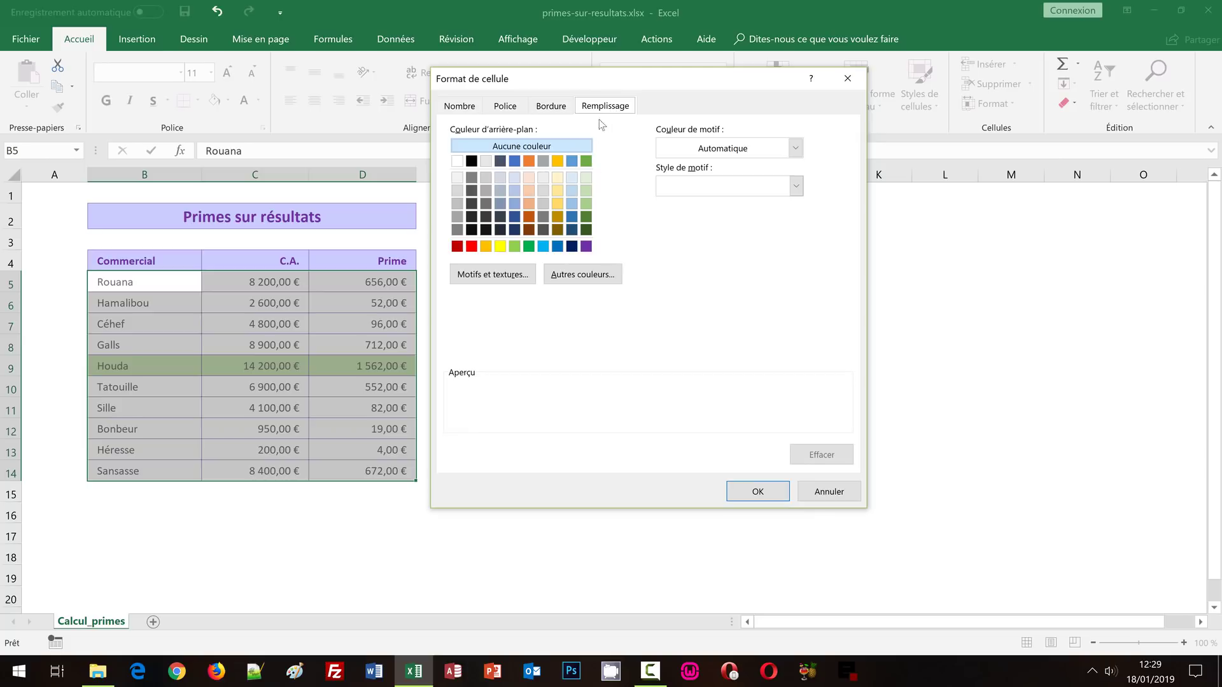
pyautogui.click(529, 193)
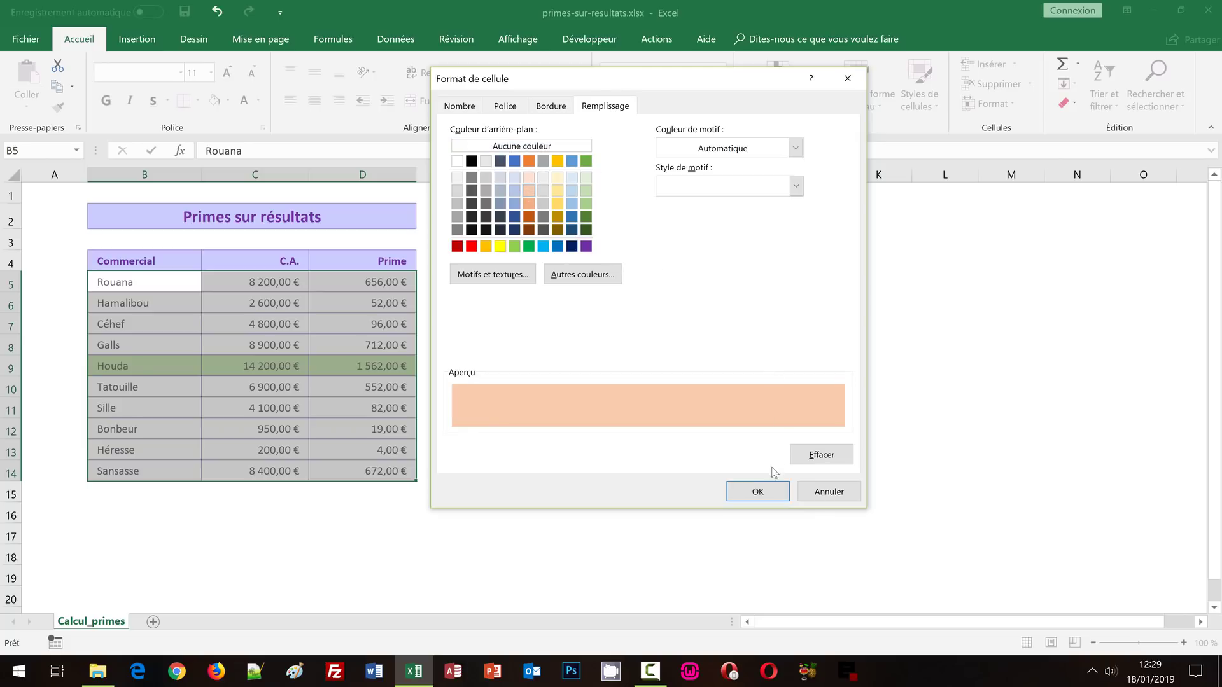
pyautogui.click(759, 491)
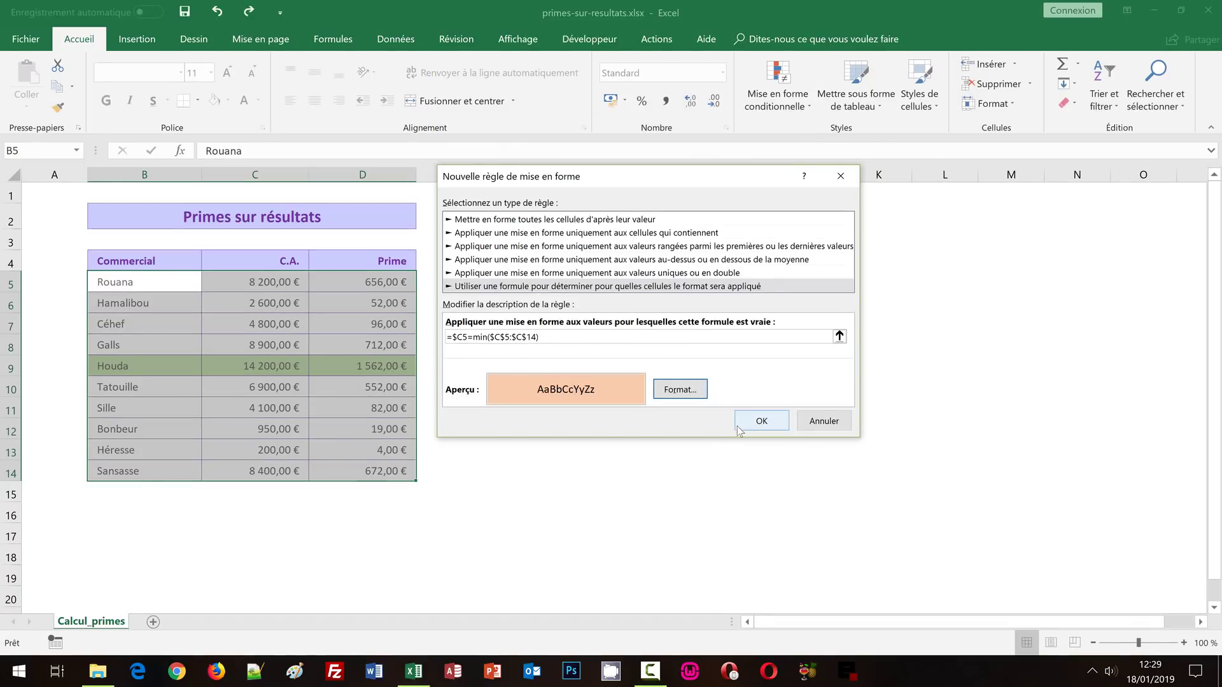
pyautogui.click(762, 421)
pyautogui.click(613, 393)
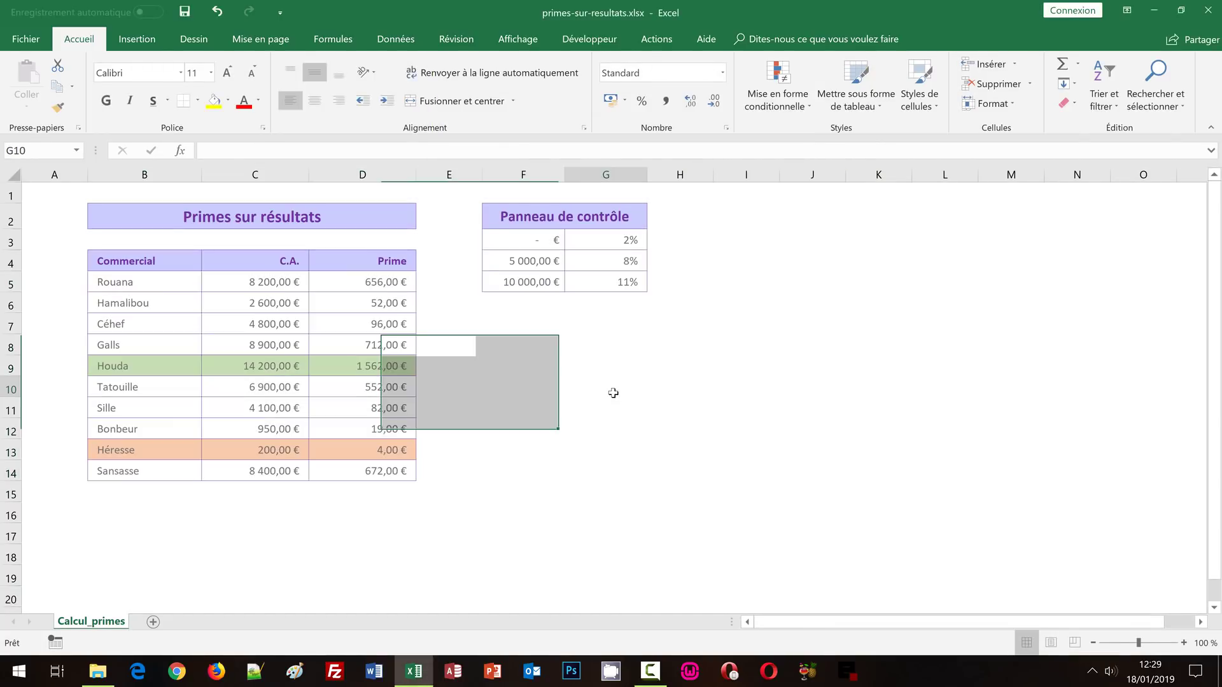